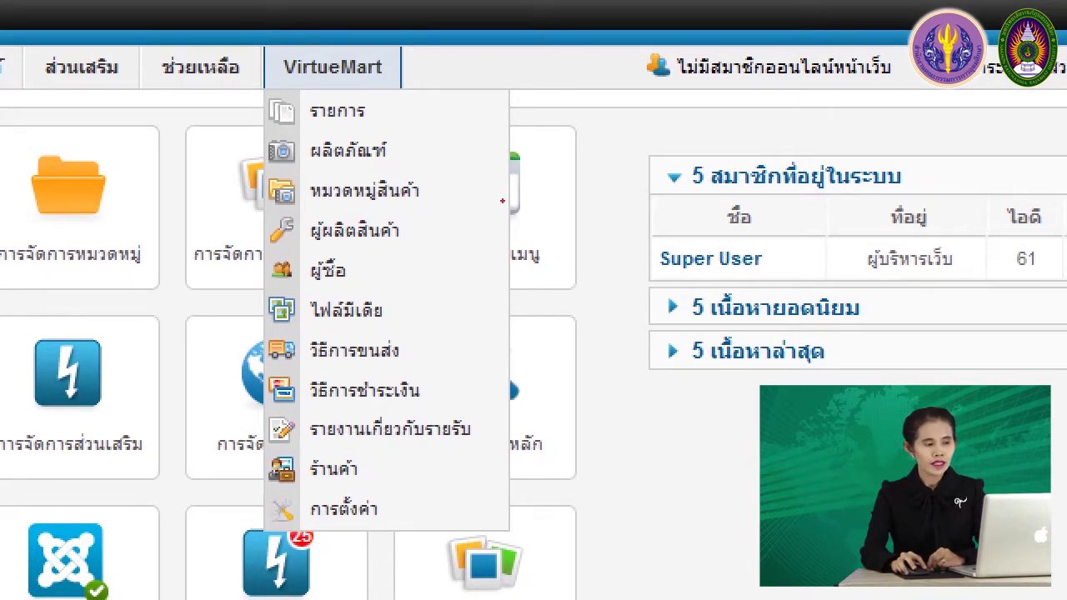
Look over the sample product categories shown on the storefront page.
left_click_drag(434, 194, 496, 170)
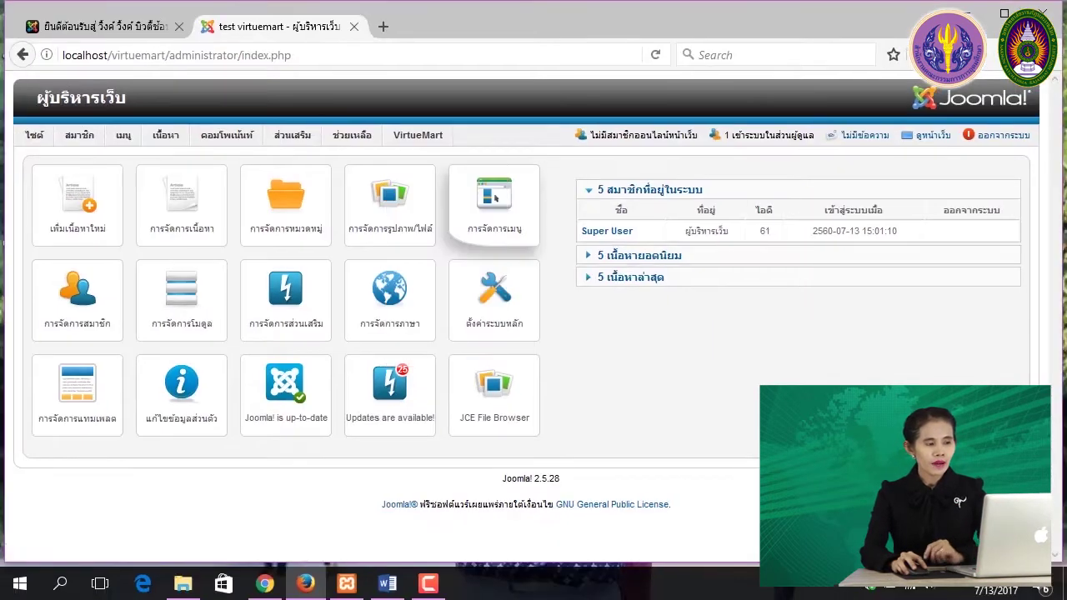
left_click(103, 28)
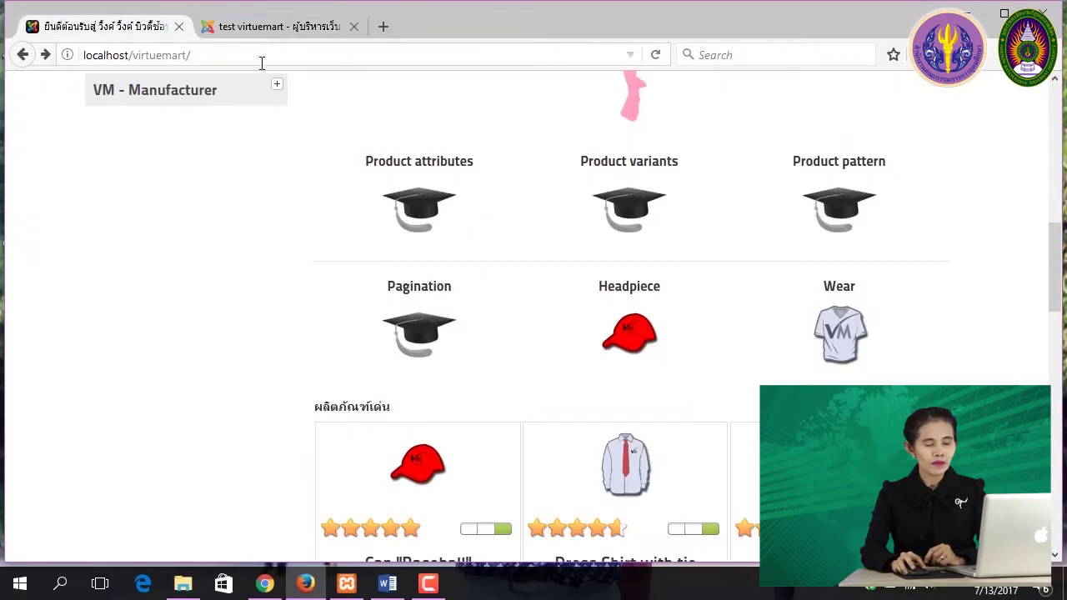
left_click_drag(1055, 267, 1034, 220)
scroll(1031, 250, "down", 5)
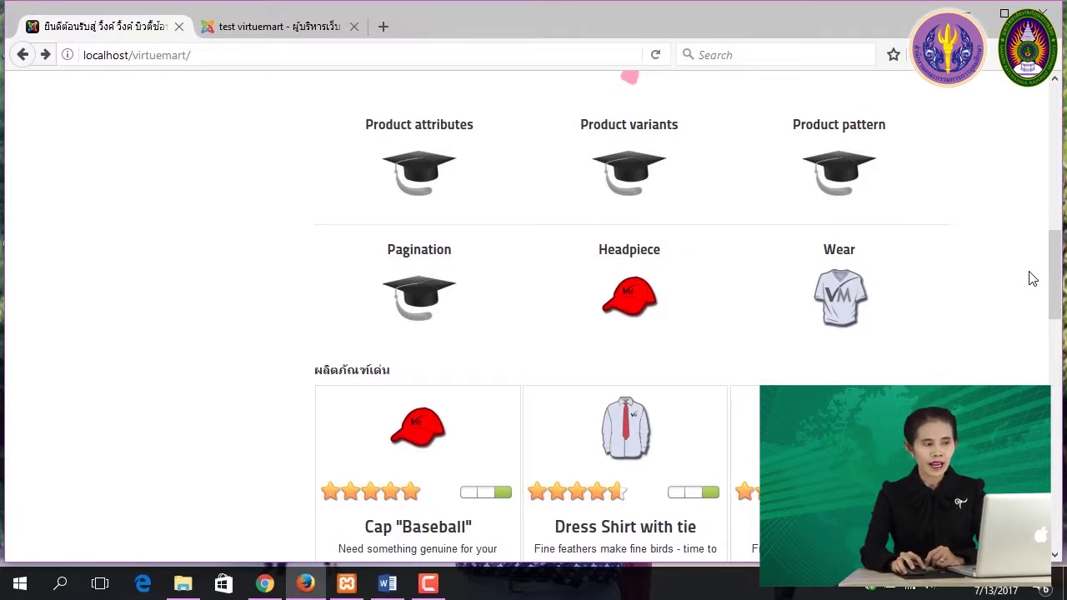
Open the VirtueMart product category list in the administrator site and unpublish all the sample categories.
left_click(275, 26)
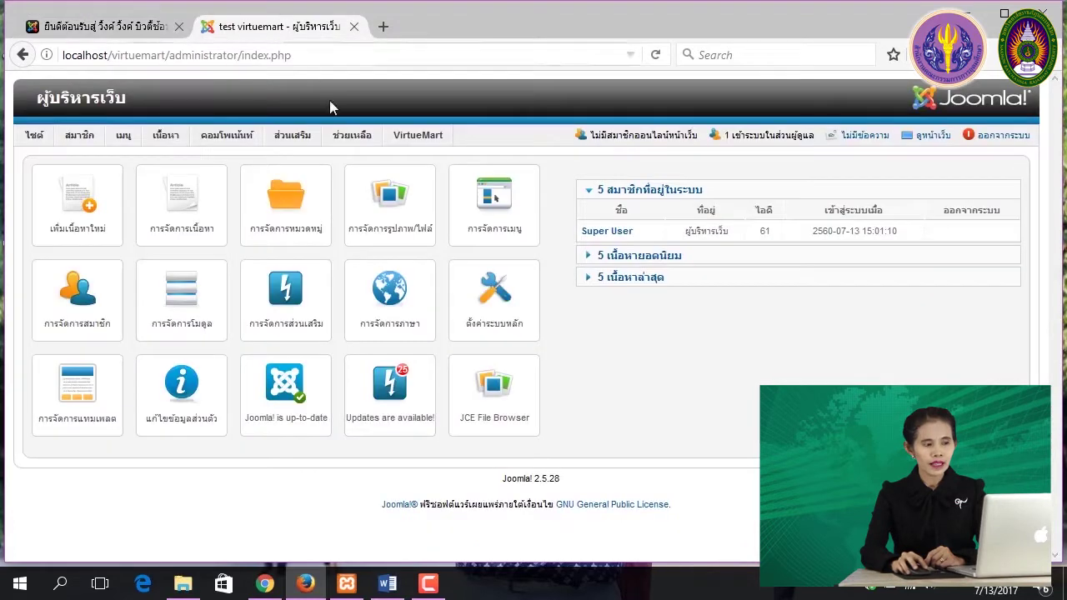
mouse_move(421, 136)
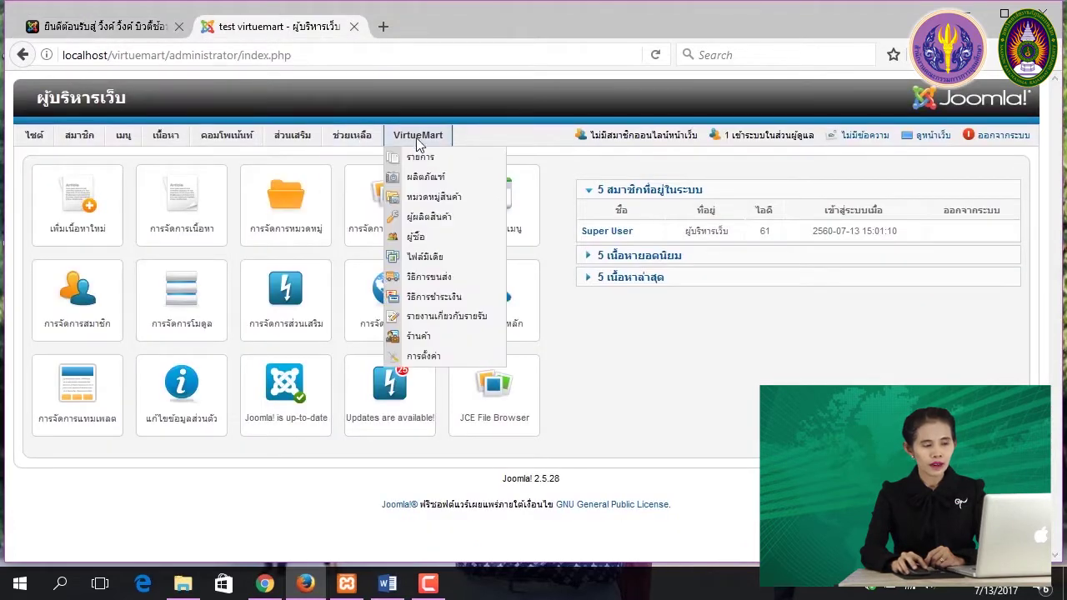
left_click(433, 198)
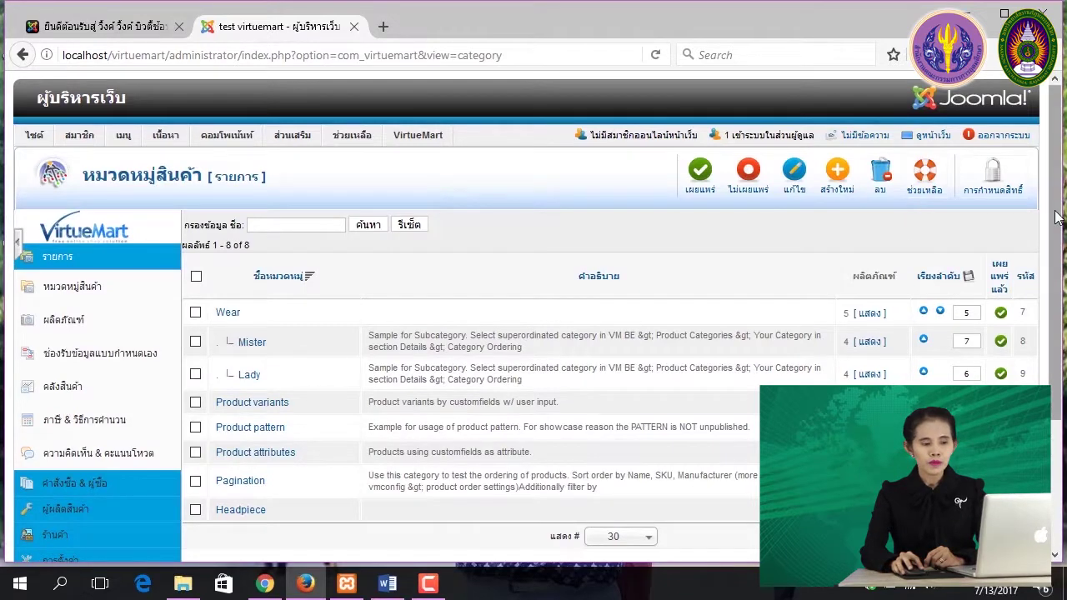
scroll(1056, 250, "down", 3)
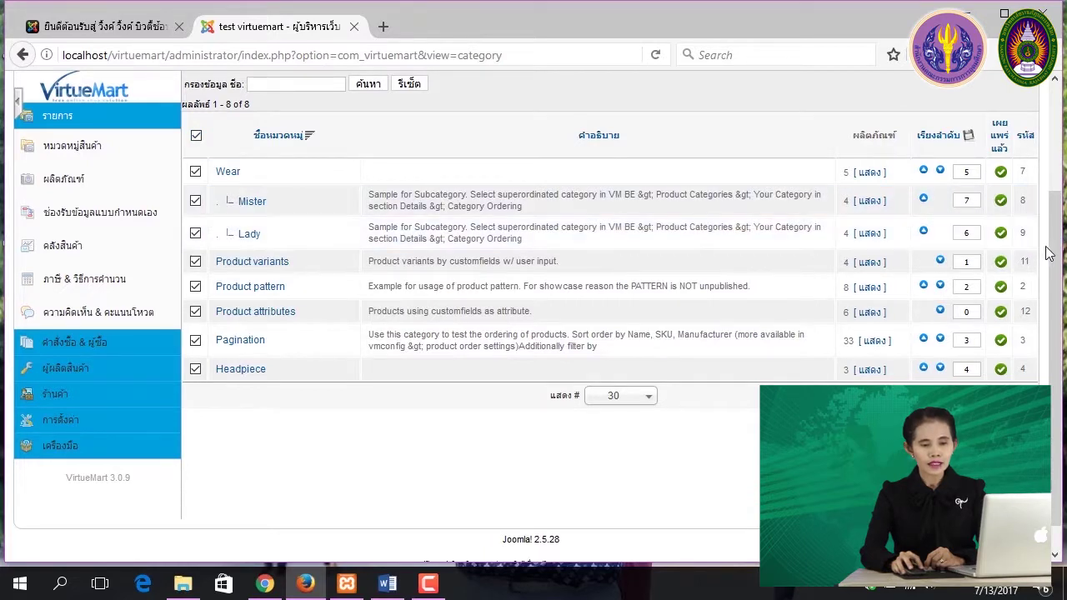
scroll(1055, 248, "up", 3)
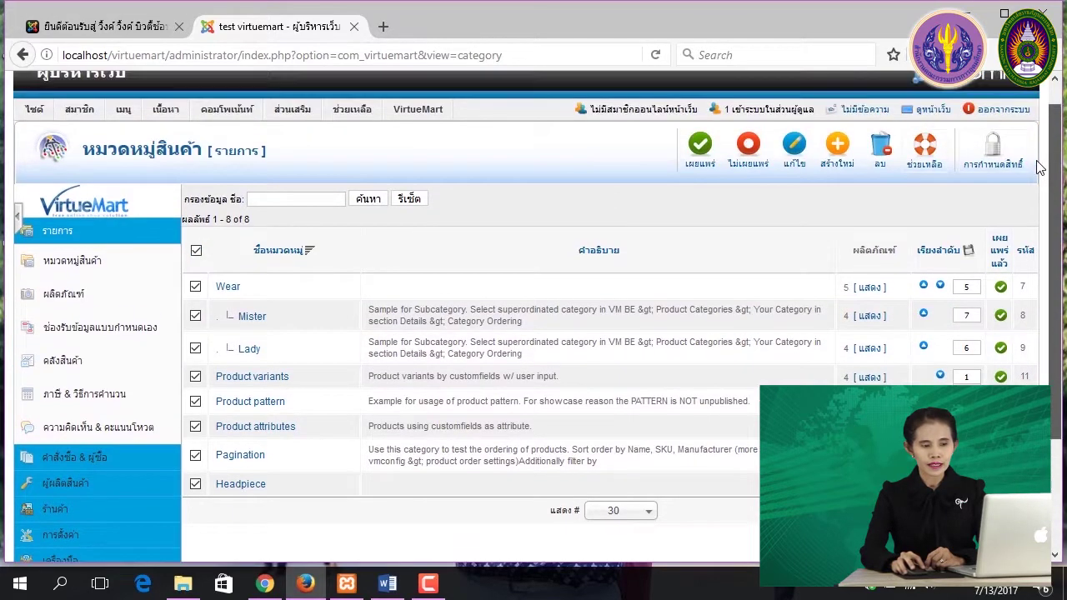
left_click(748, 148)
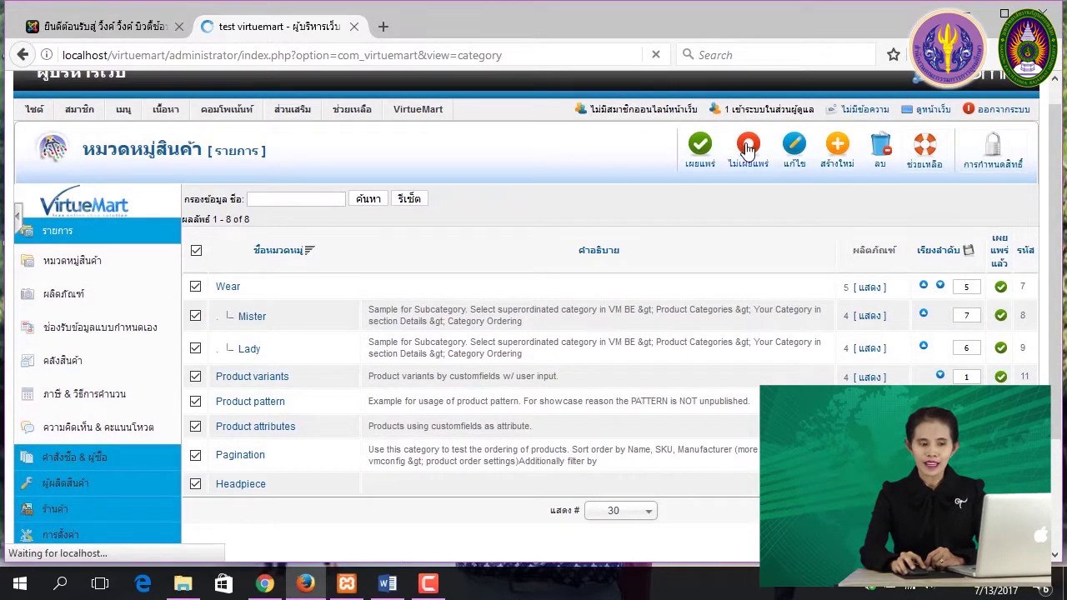
Reload the storefront at localhost/virtuemart/ and check whether the sample categories are still displayed.
left_click(175, 32)
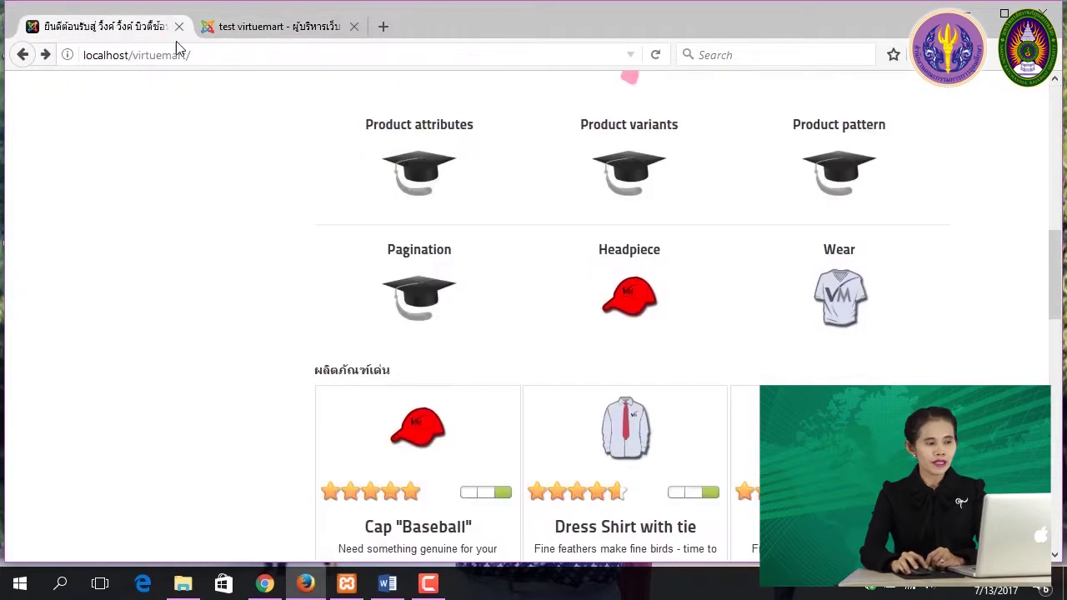
left_click(210, 51)
key("Return")
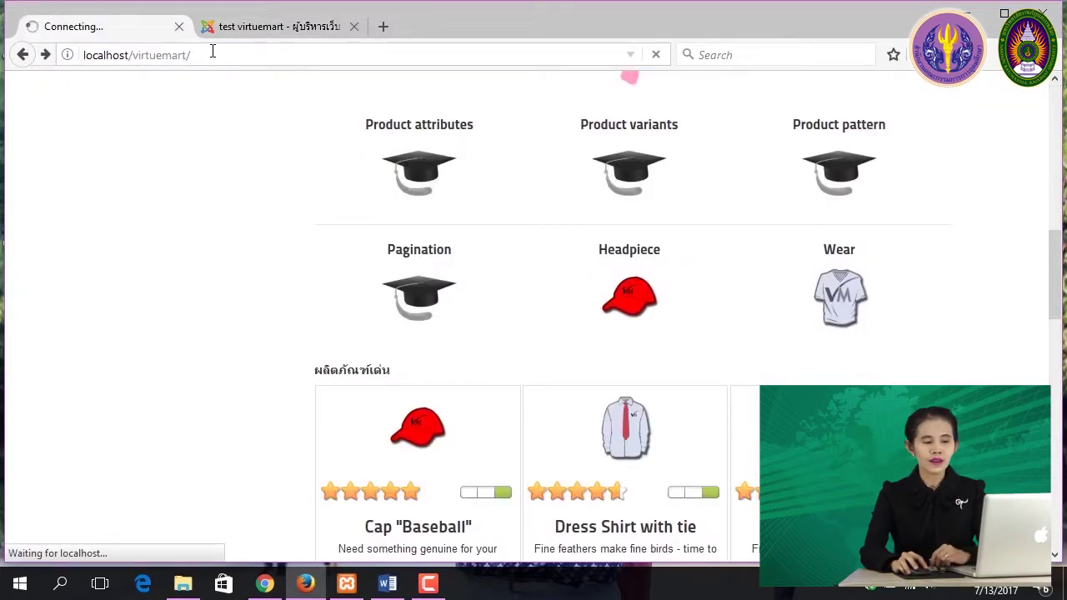
left_click_drag(1060, 175, 1062, 315)
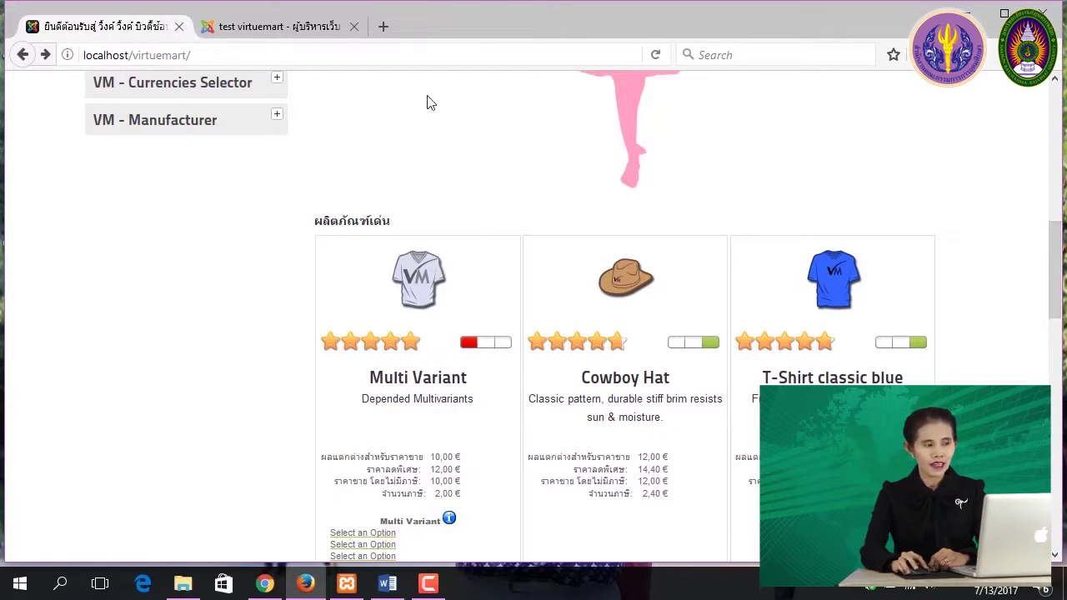
Start a new product category in the administrator site and look through its image settings and general form.
left_click(294, 31)
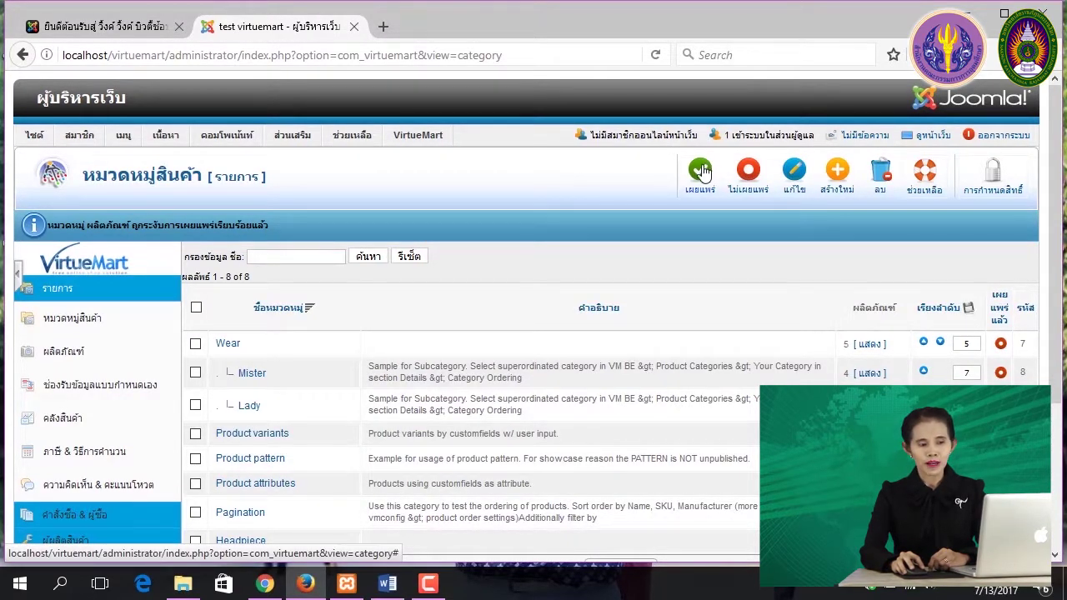
left_click(837, 173)
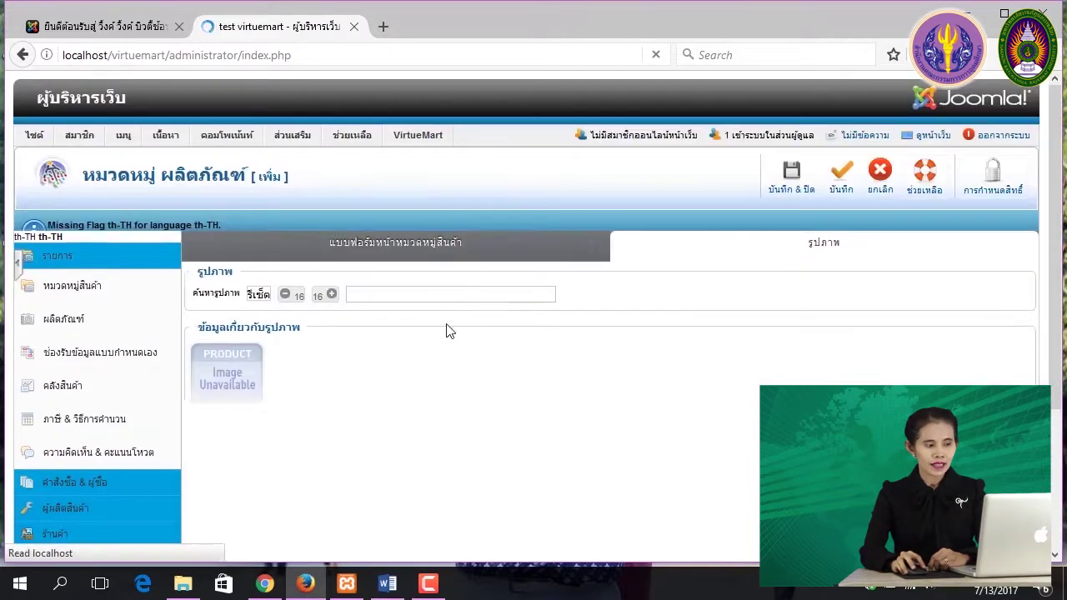
scroll(646, 342, "down", 5)
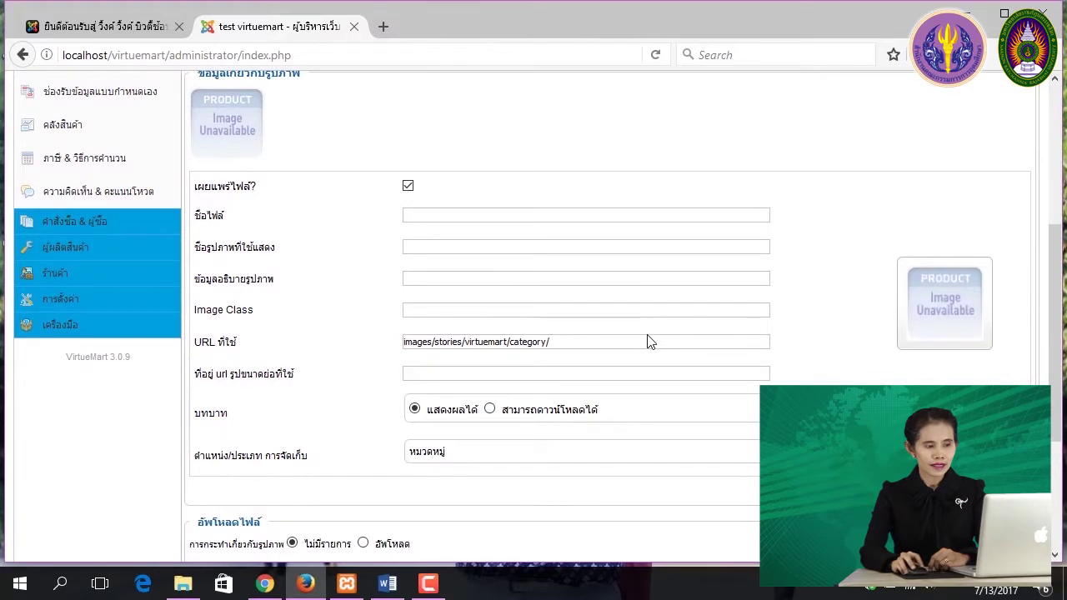
scroll(650, 342, "up", 5)
left_click(344, 277)
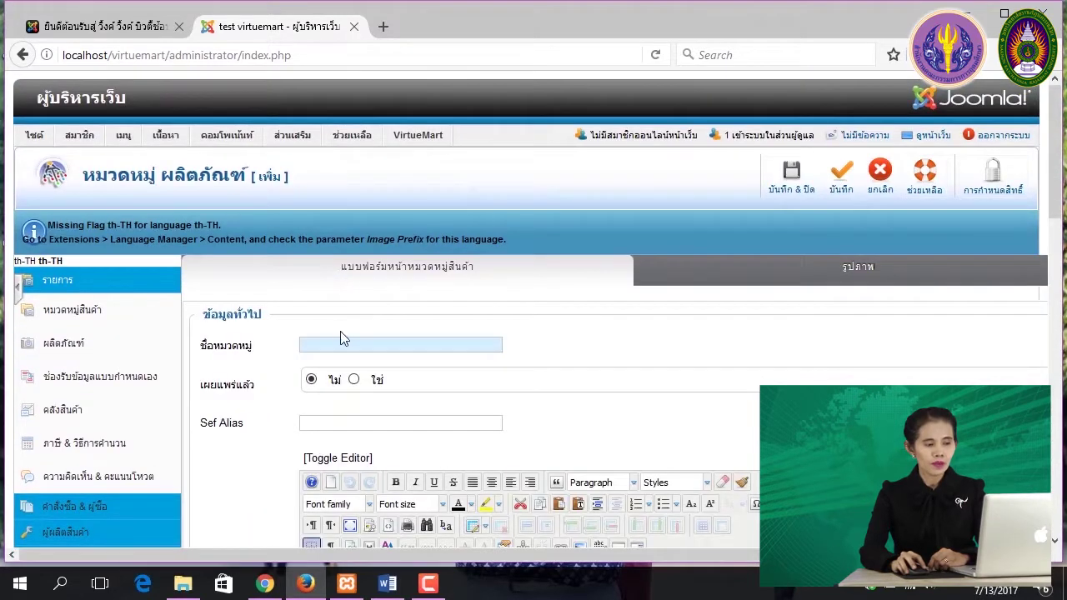
Copy "Skin Food" from the category table in the ShopDetail Word document and enter it as the new category's name.
left_click(386, 584)
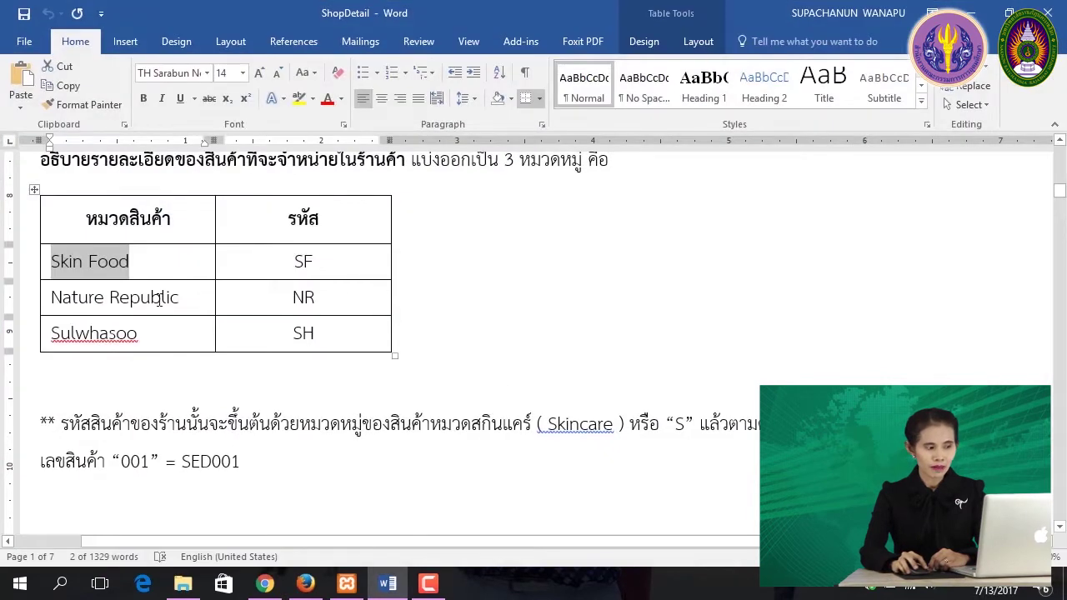
right_click(100, 264)
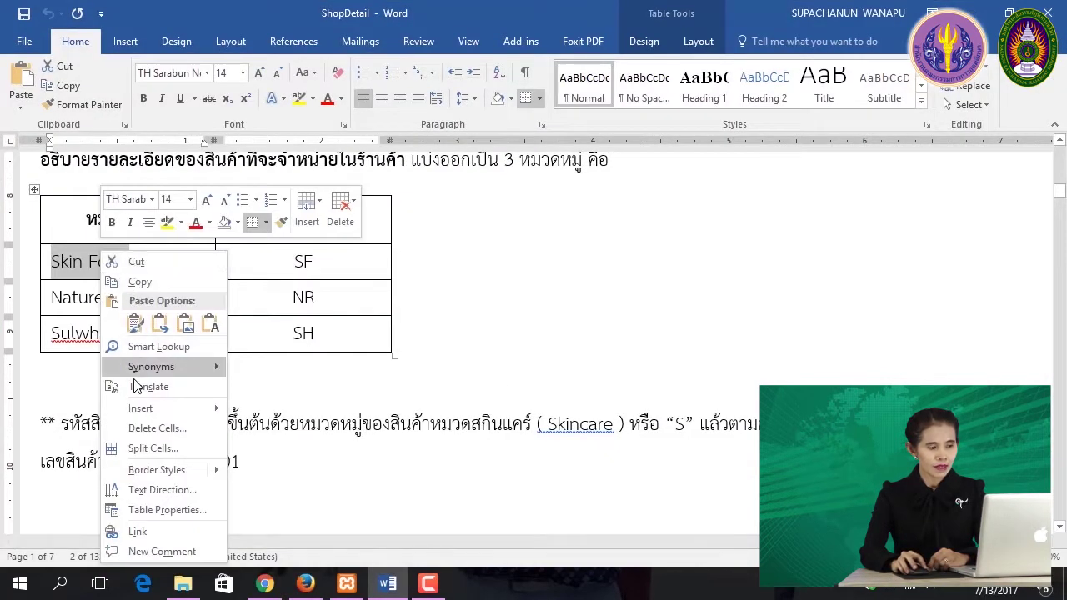
left_click(140, 282)
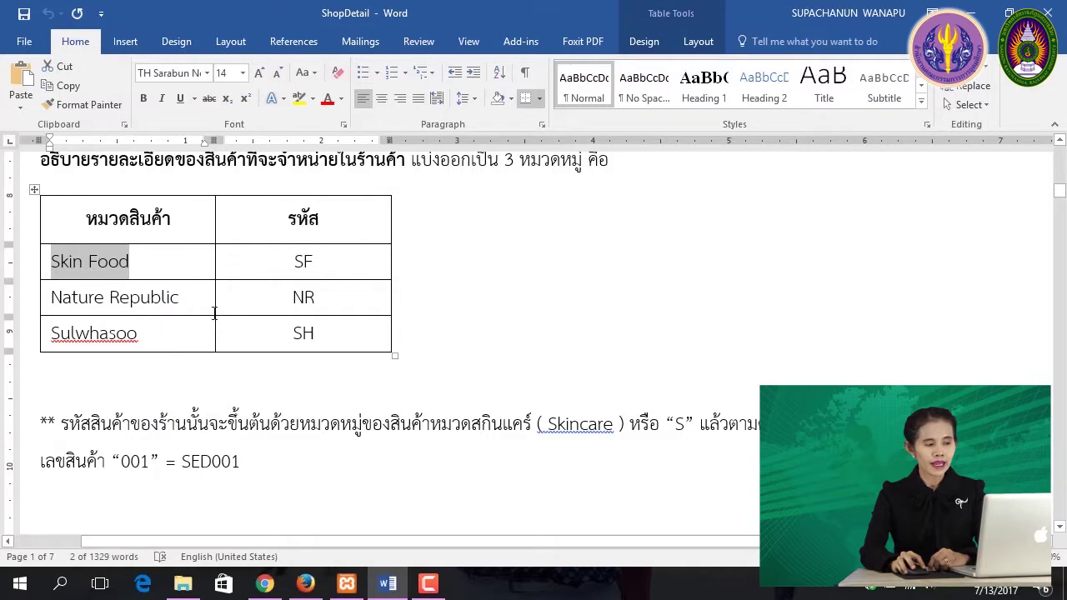
left_click(306, 583)
left_click(317, 346)
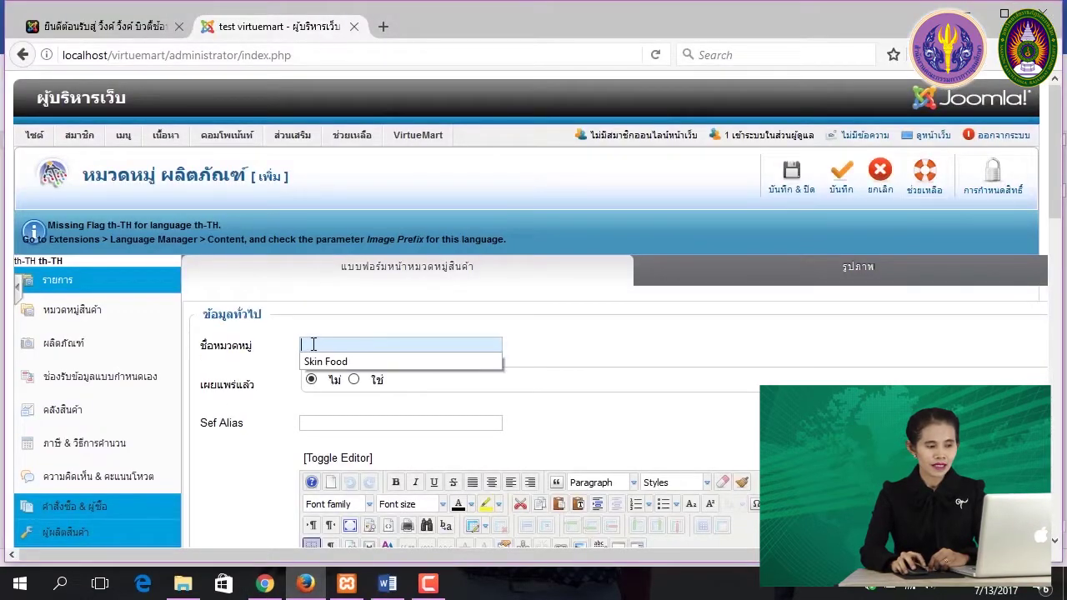
right_click(314, 345)
left_click(349, 418)
key("Down")
key("Return")
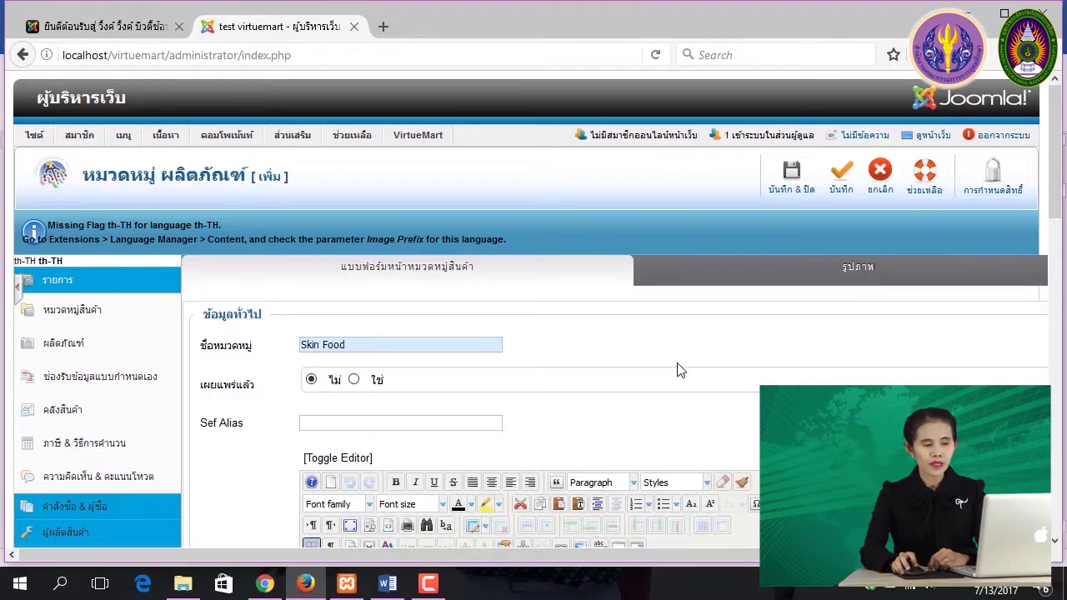
Attach the picture SSF001 from the Skinfood folder as the image to upload for the Skin Food category.
scroll(677, 370, "down", 2)
left_click(851, 183)
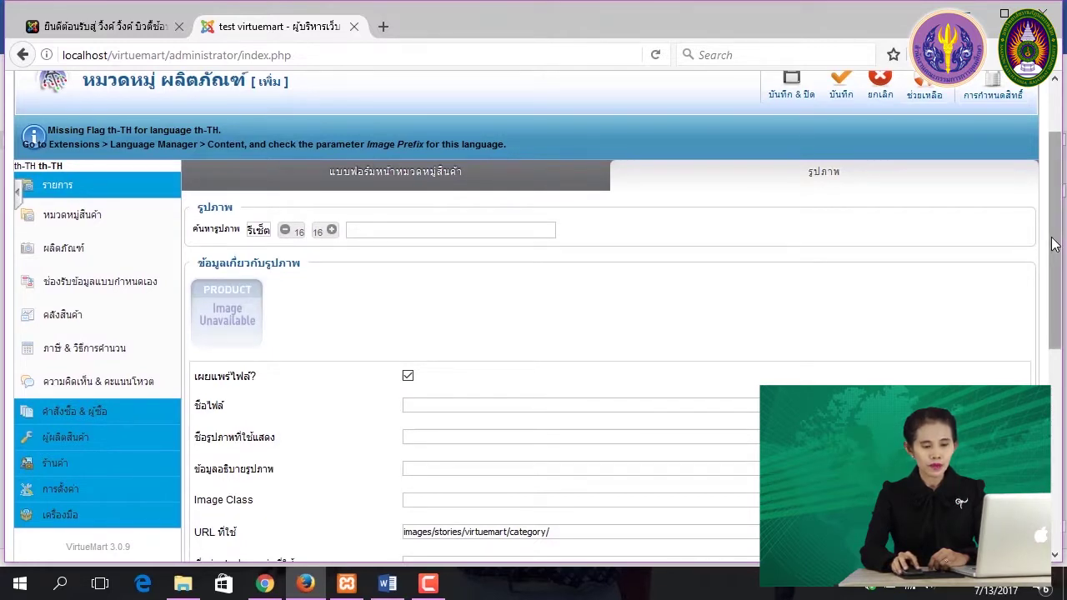
scroll(997, 300, "down", 5)
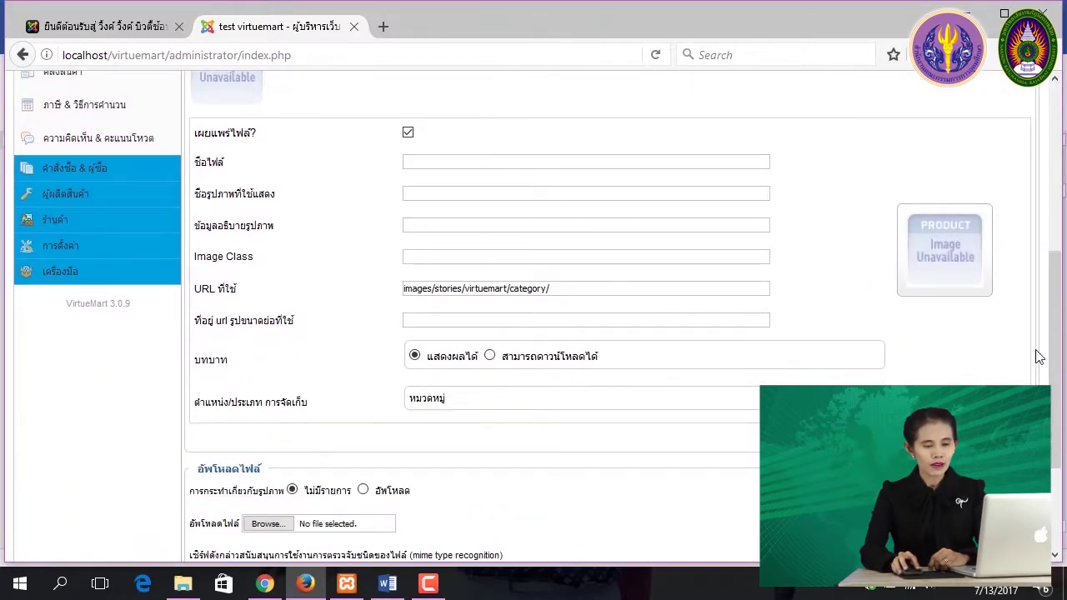
scroll(1038, 357, "down", 3)
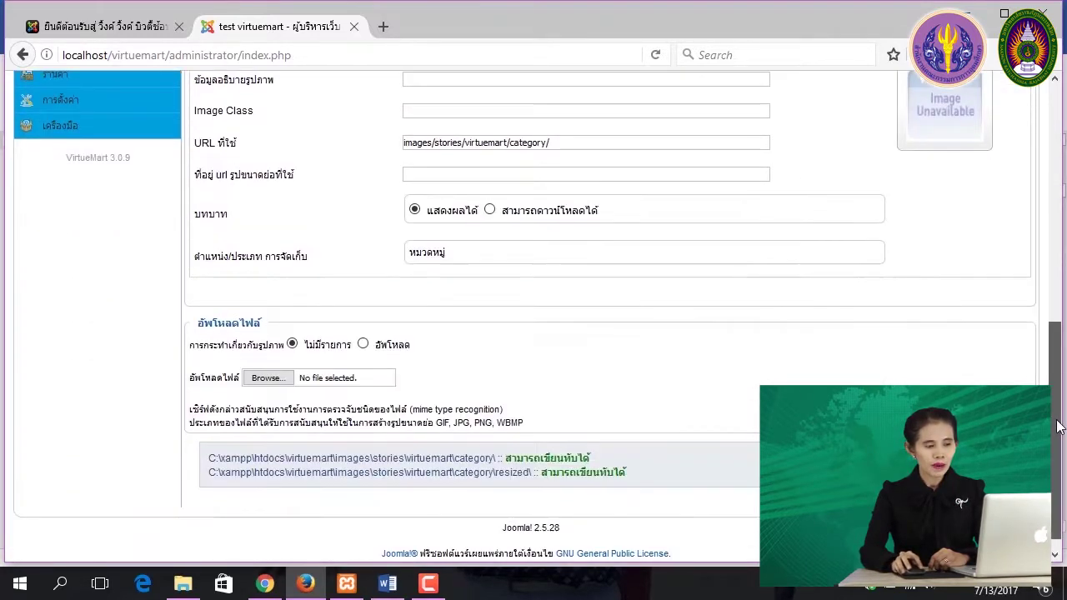
left_click(268, 379)
left_click(196, 129)
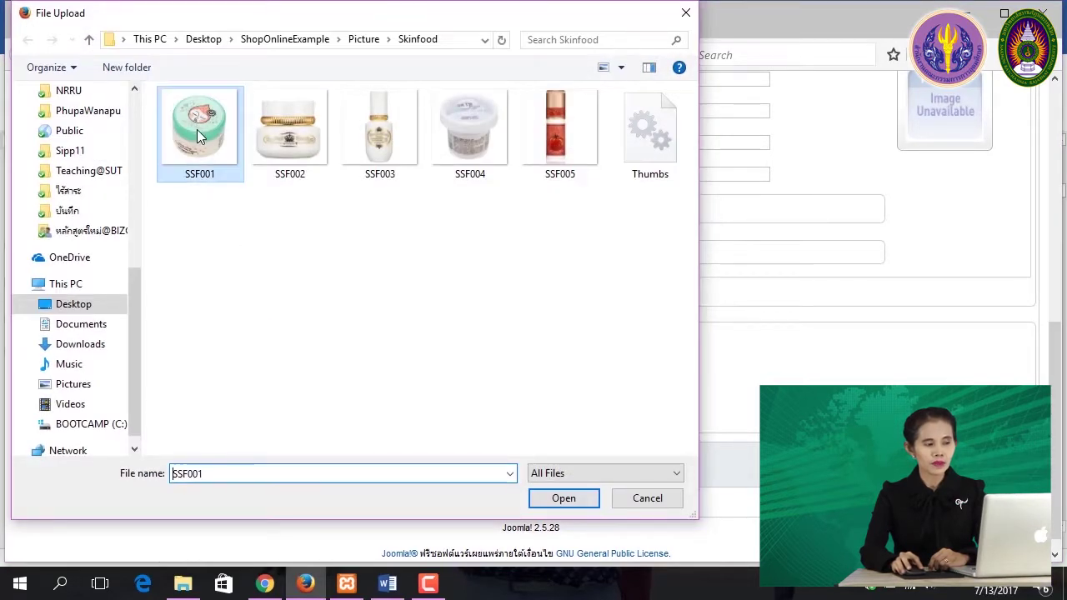
left_click(558, 499)
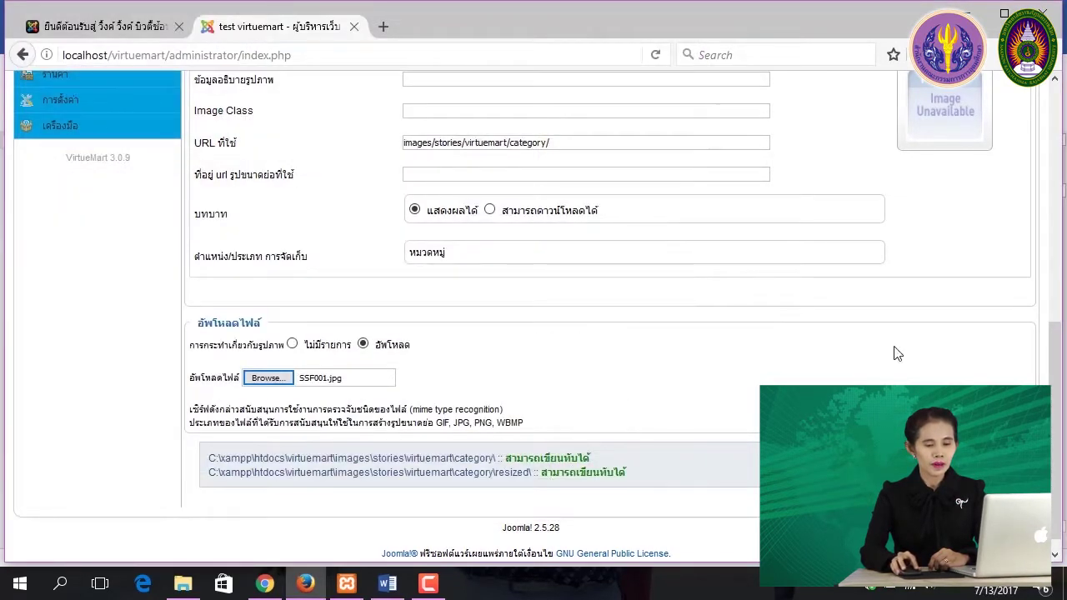
Set the Skin Food category to published (ใช่), save and close it, and check its entry in the category list.
scroll(1001, 250, "up", 9)
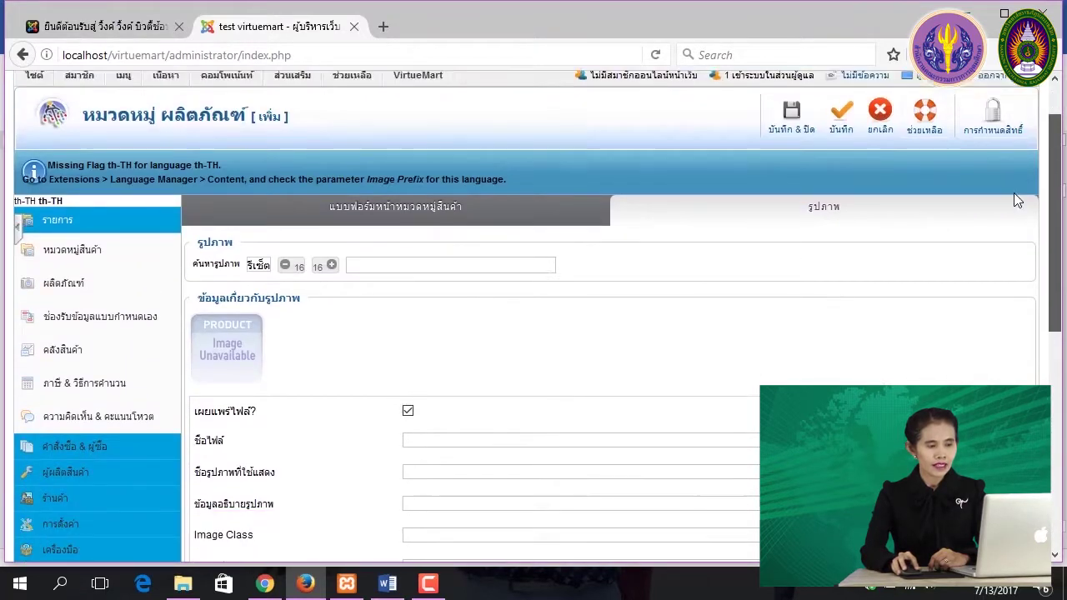
scroll(504, 175, "down", 1)
left_click(424, 199)
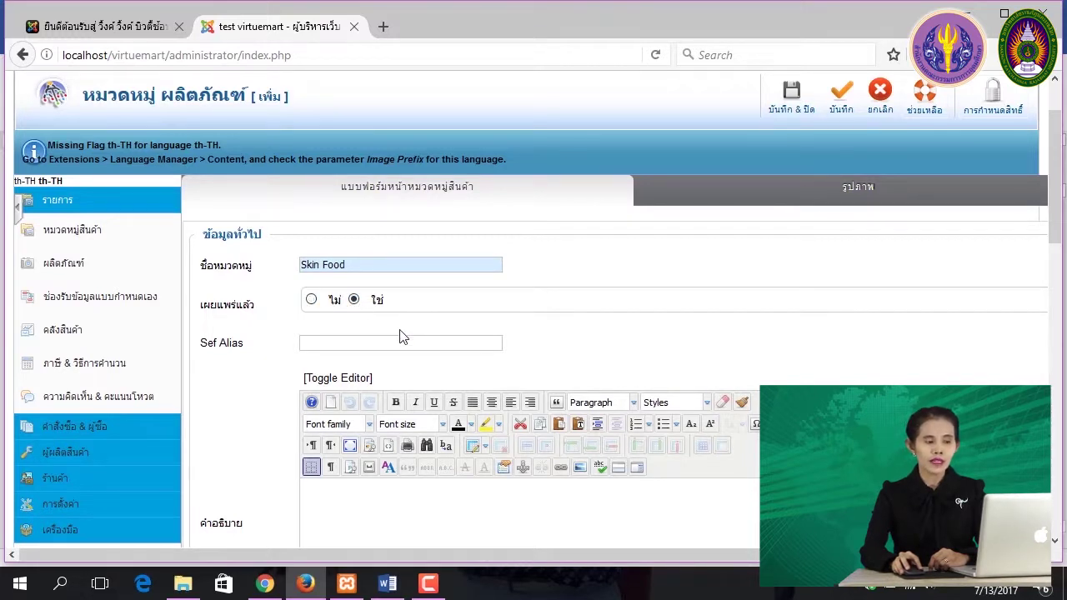
left_click(793, 112)
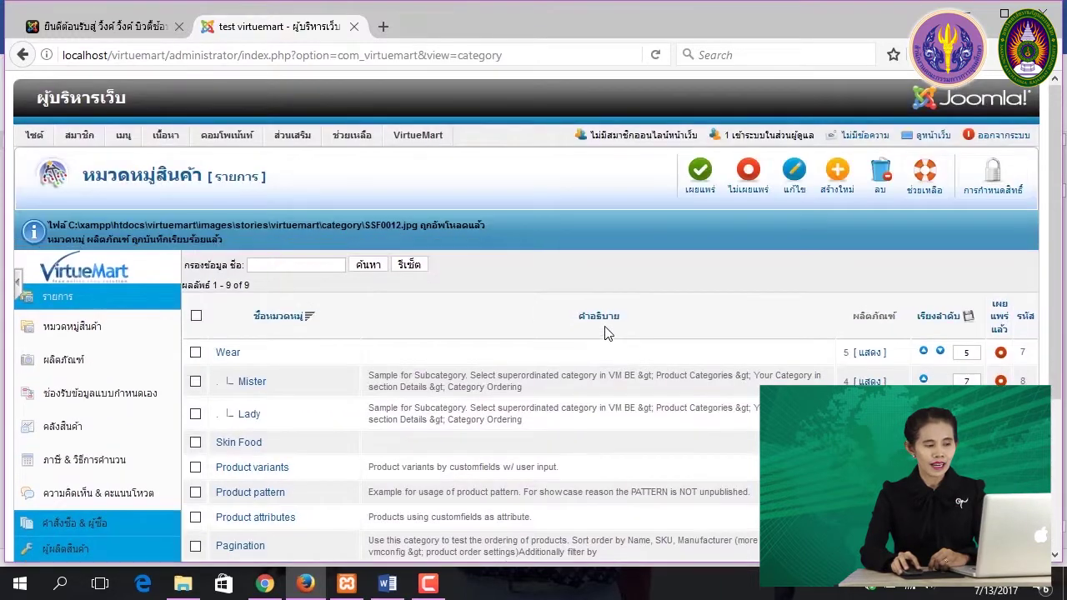
scroll(472, 375, "down", 3)
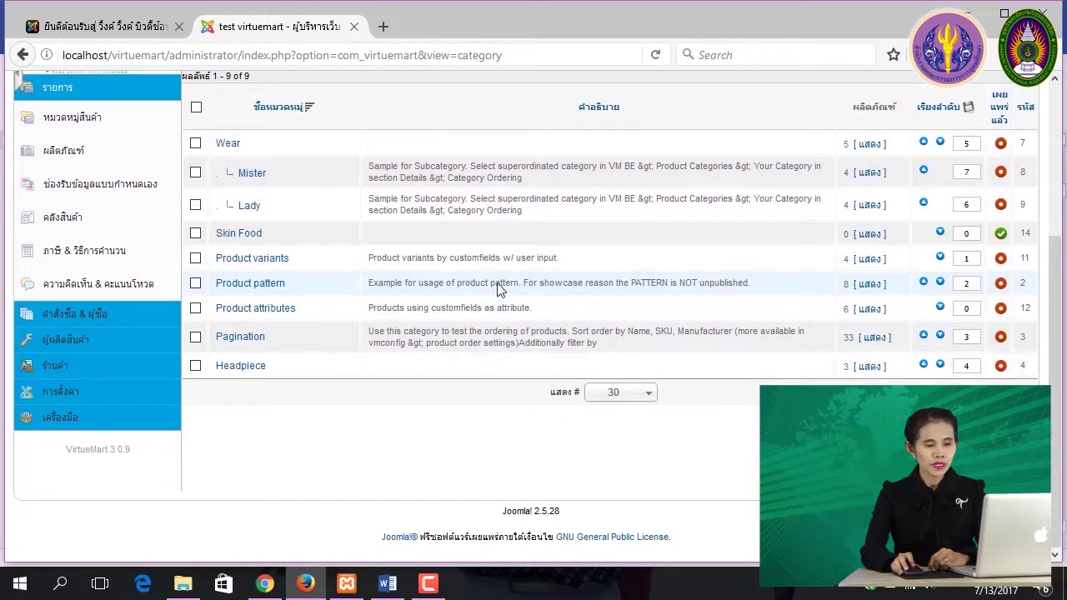
scroll(498, 288, "up", 3)
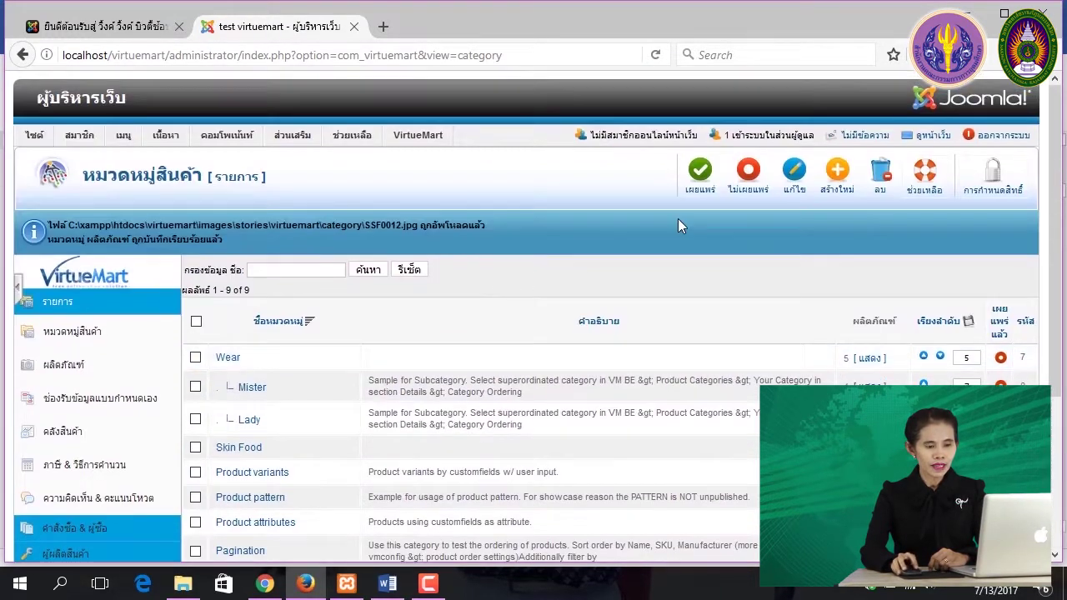
Start a new product category and name it "Nature Republic", copied from the category table in the ShopDetail Word document.
left_click(836, 173)
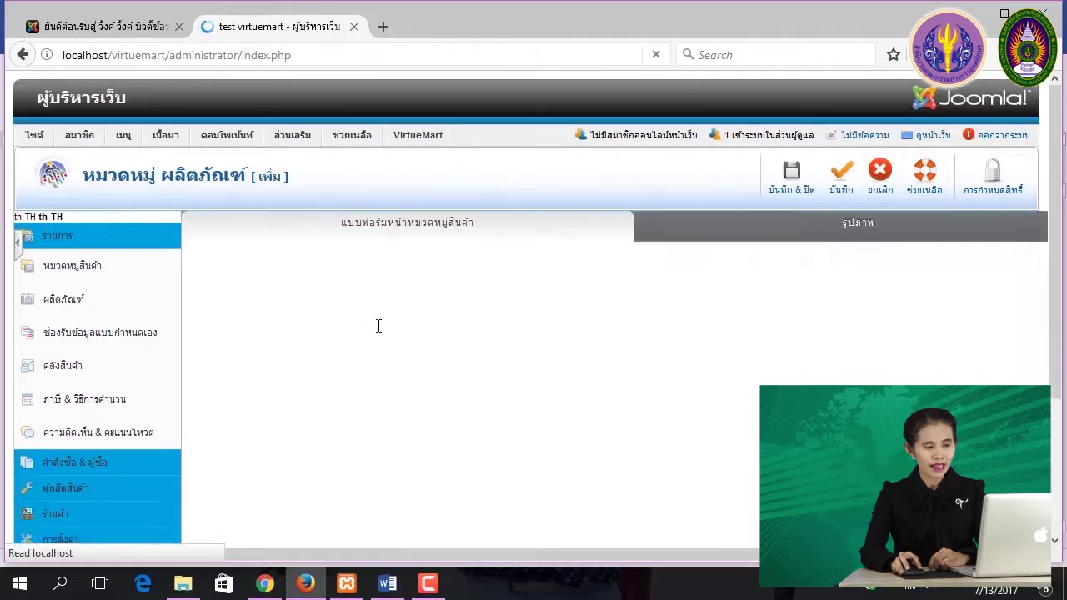
left_click(387, 584)
left_click_drag(180, 300, 43, 297)
right_click(94, 302)
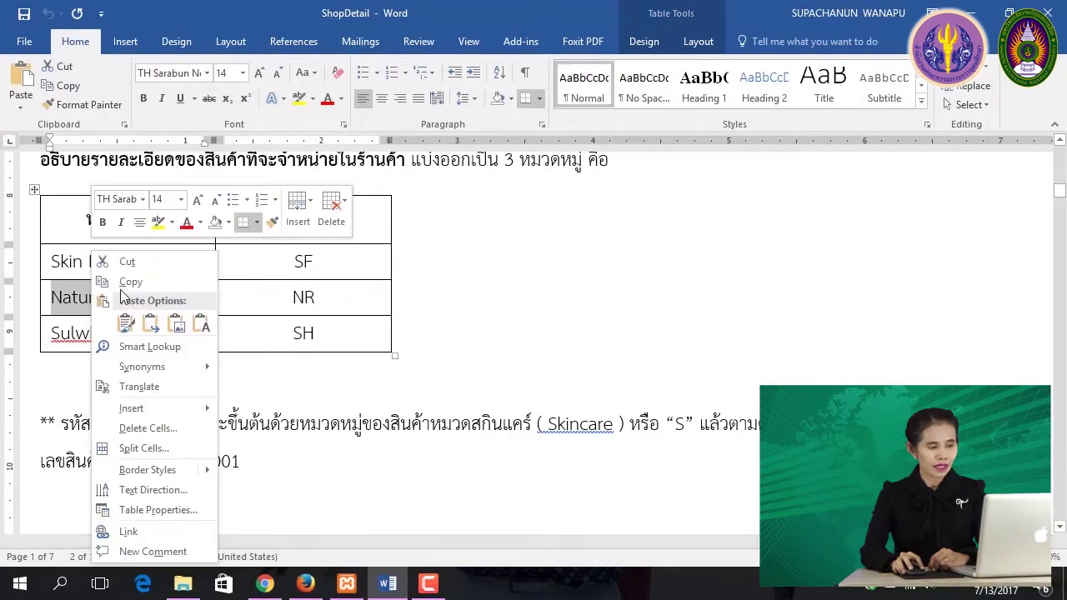
left_click(129, 282)
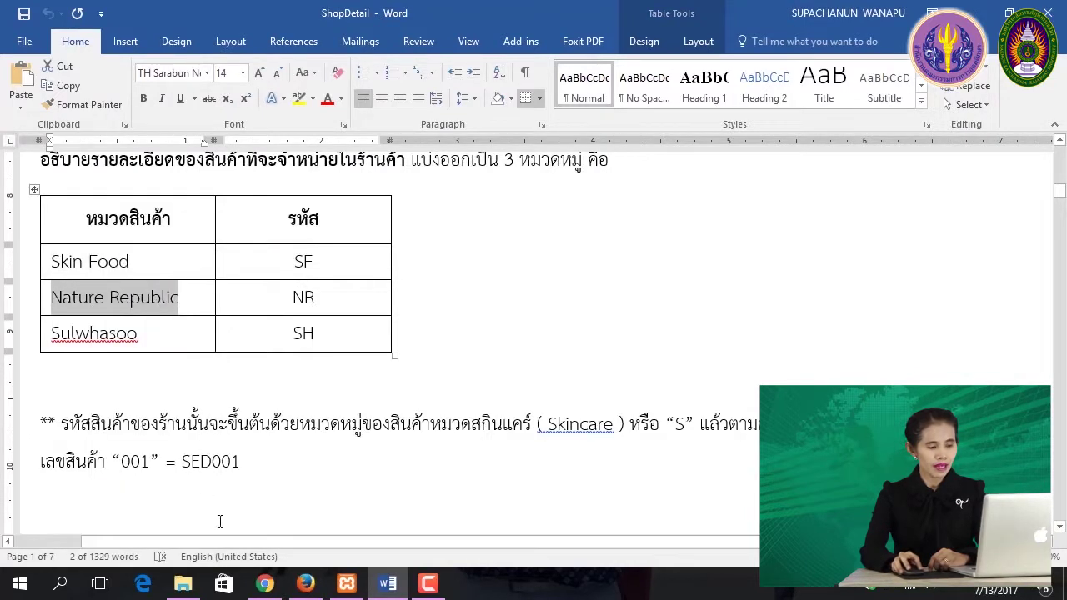
left_click(300, 587)
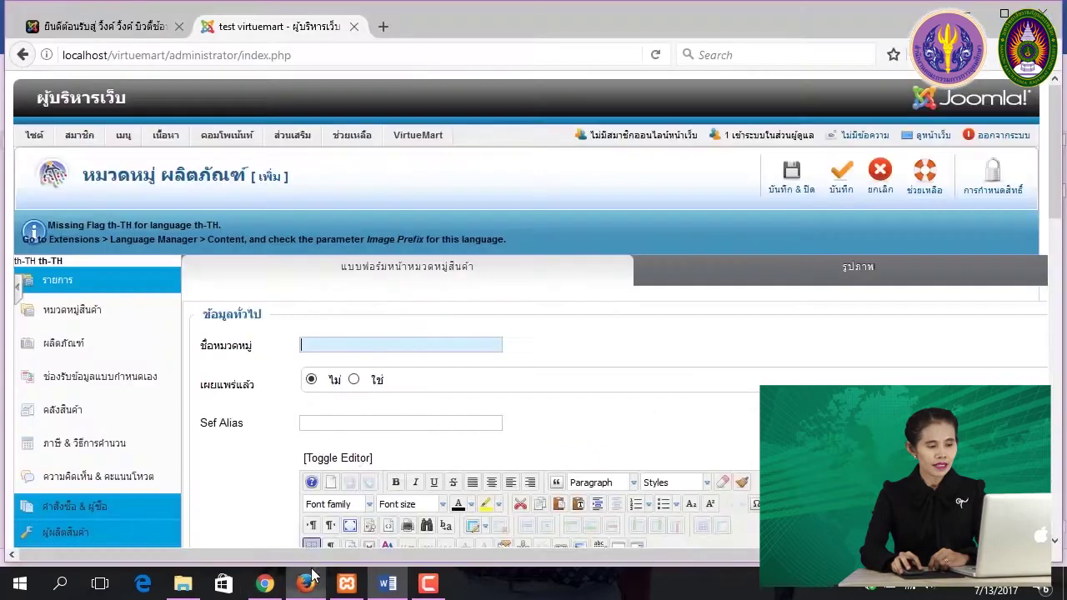
right_click(315, 349)
left_click(348, 420)
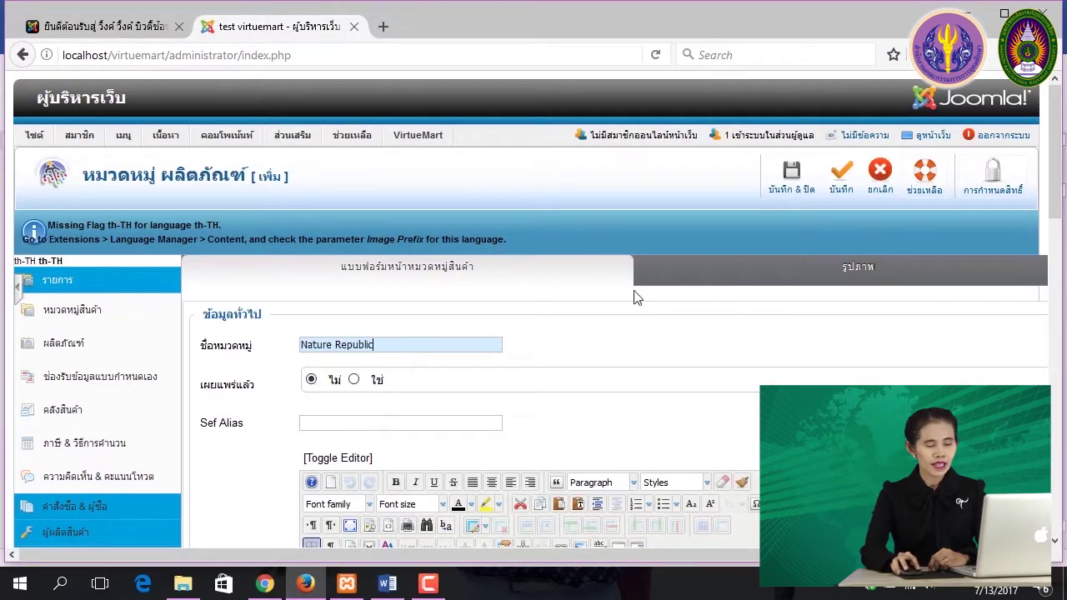
Attach the picture SNR002 from the Nature Replublic folder as the Nature Republic category's image, and save and close the category.
left_click(854, 271)
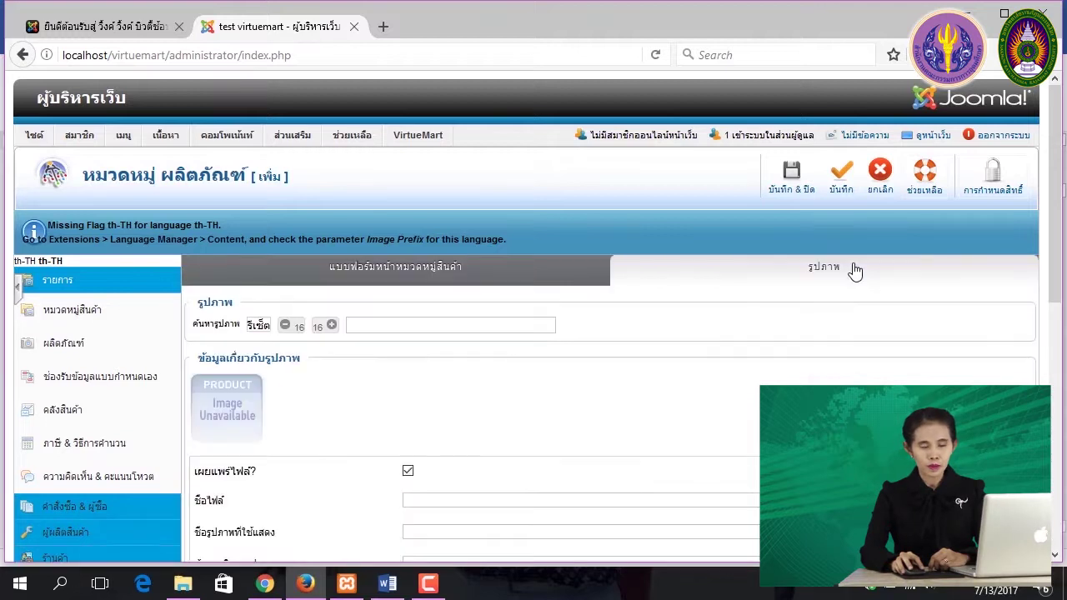
left_click_drag(1055, 284, 1056, 517)
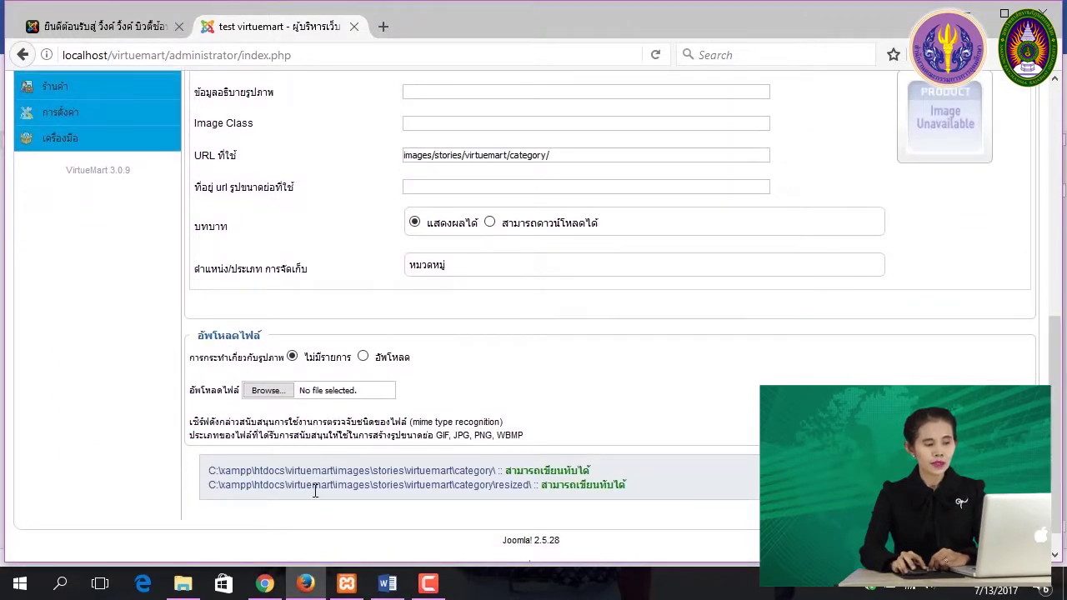
left_click(275, 392)
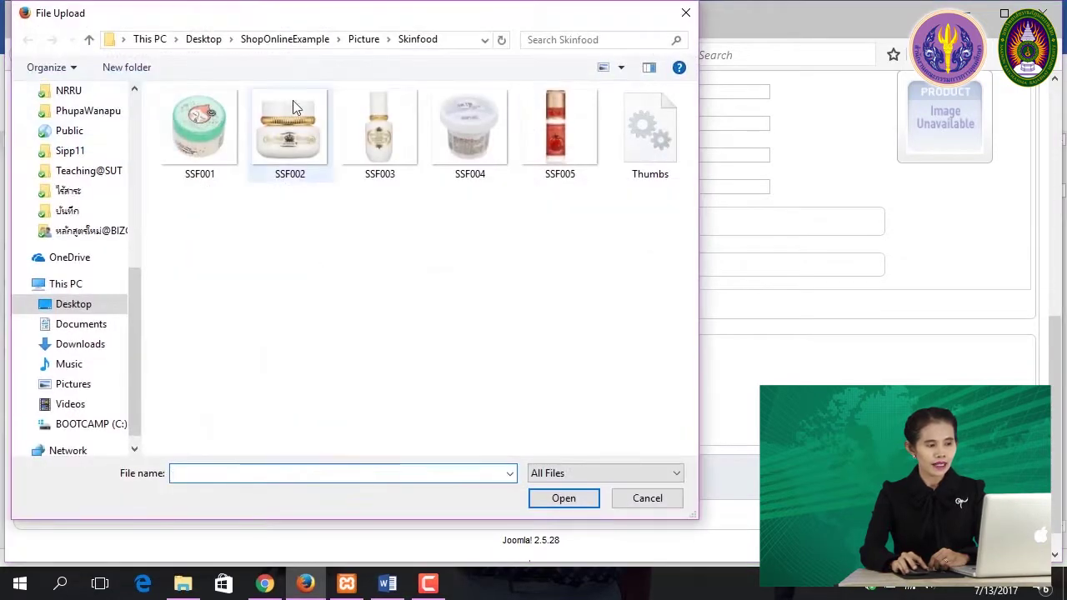
left_click(363, 40)
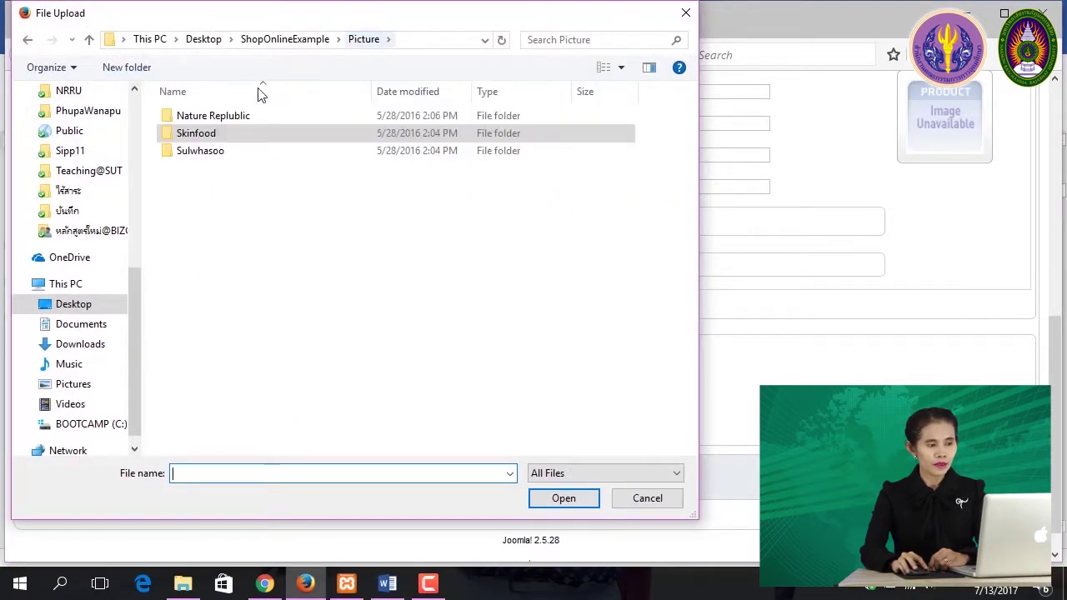
double_click(218, 117)
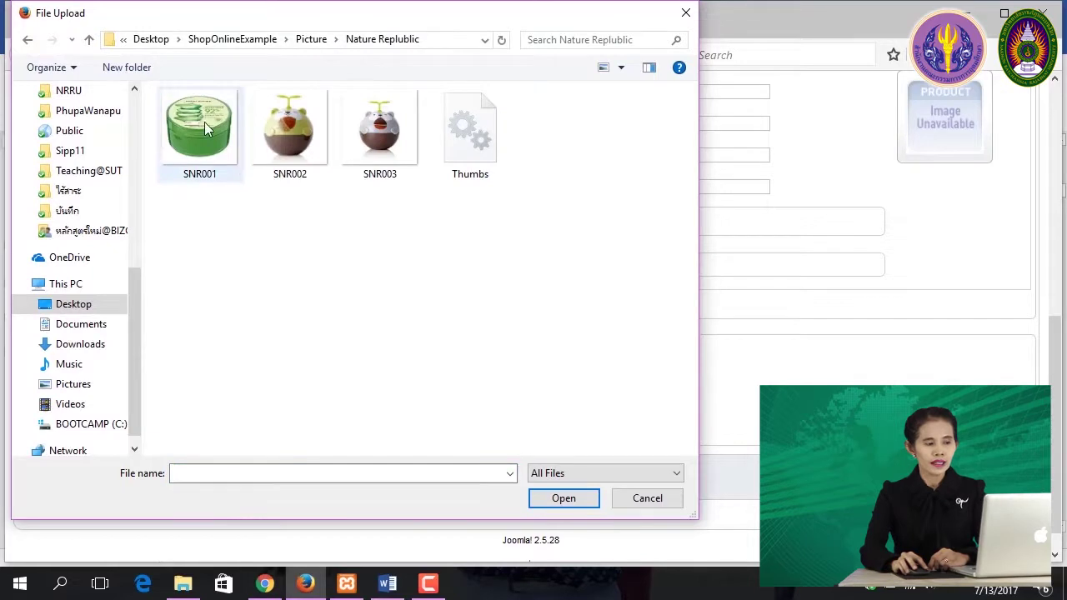
left_click(276, 129)
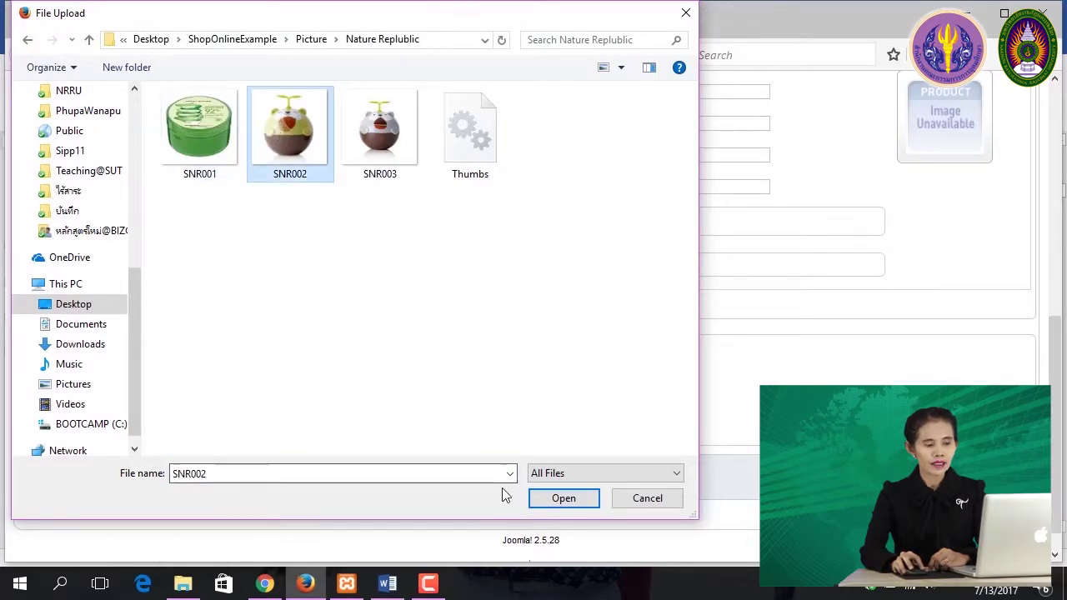
left_click(563, 498)
left_click_drag(1054, 359, 1015, 142)
scroll(1016, 141, "up", 1)
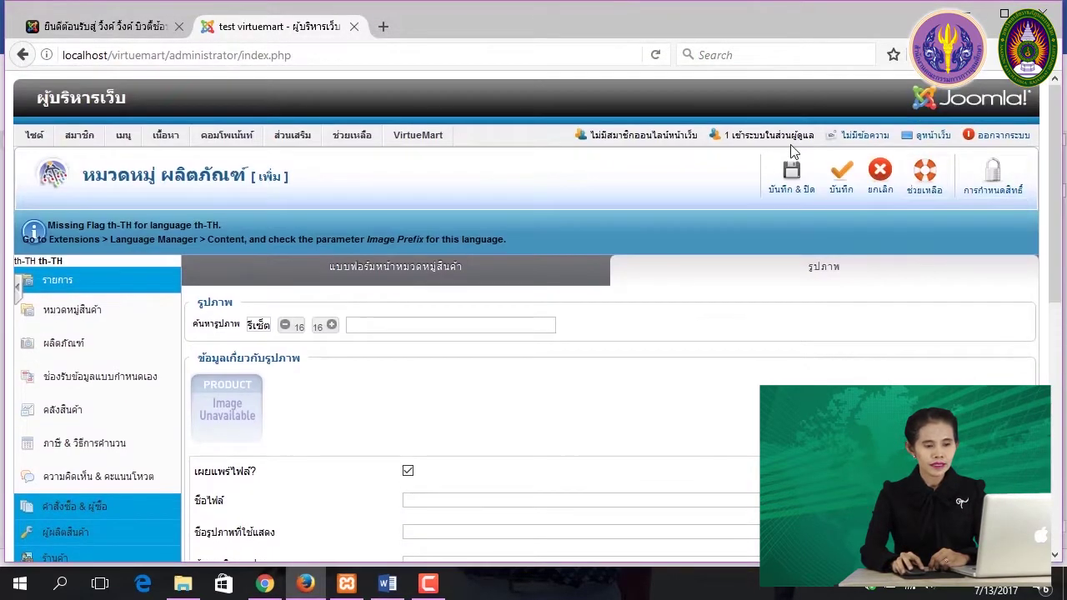
left_click(791, 184)
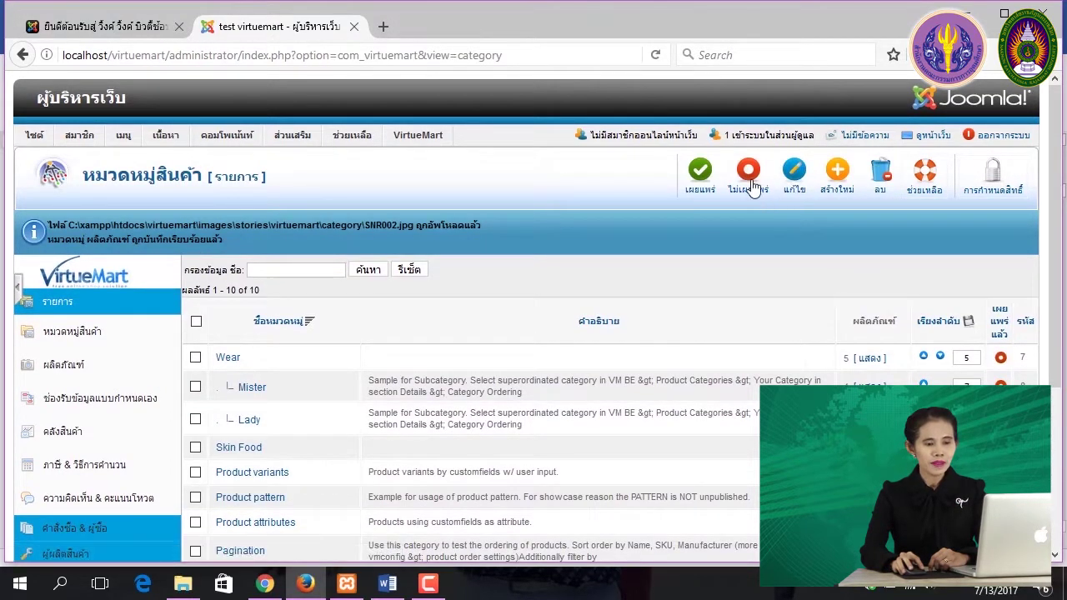
Start another product category and name it "Sulwhasoo", copied from the category table in the ShopDetail Word document.
left_click(837, 175)
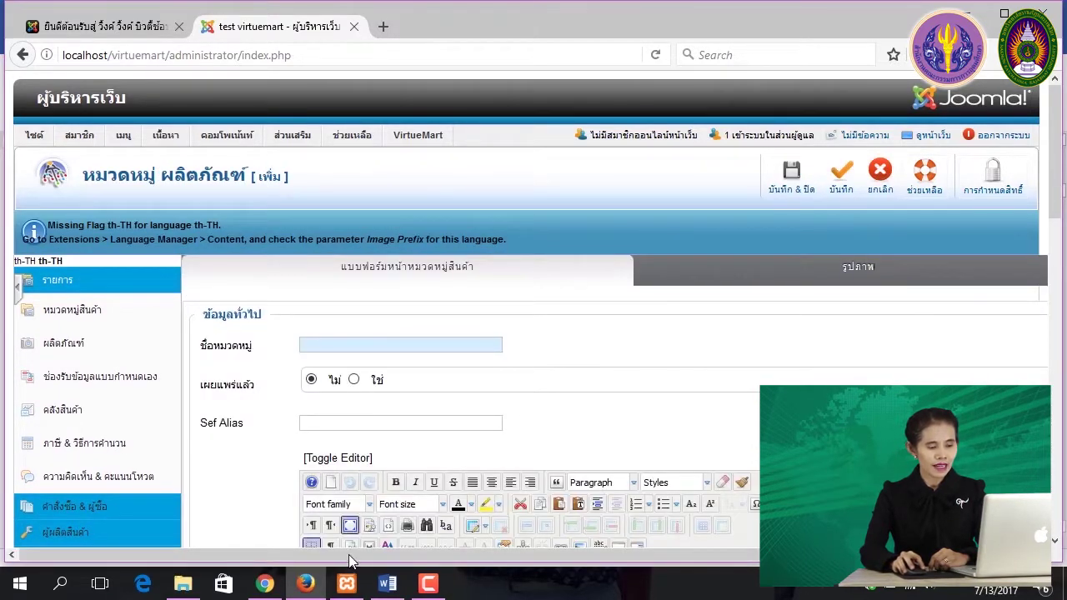
left_click(386, 583)
left_click_drag(143, 332, 56, 333)
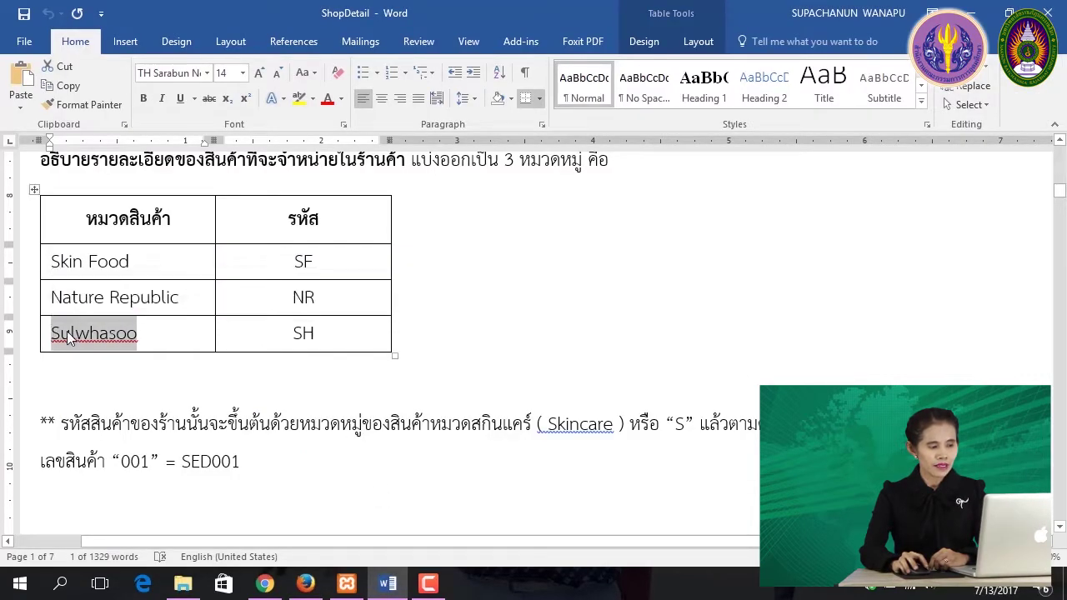
right_click(55, 332)
left_click(50, 177)
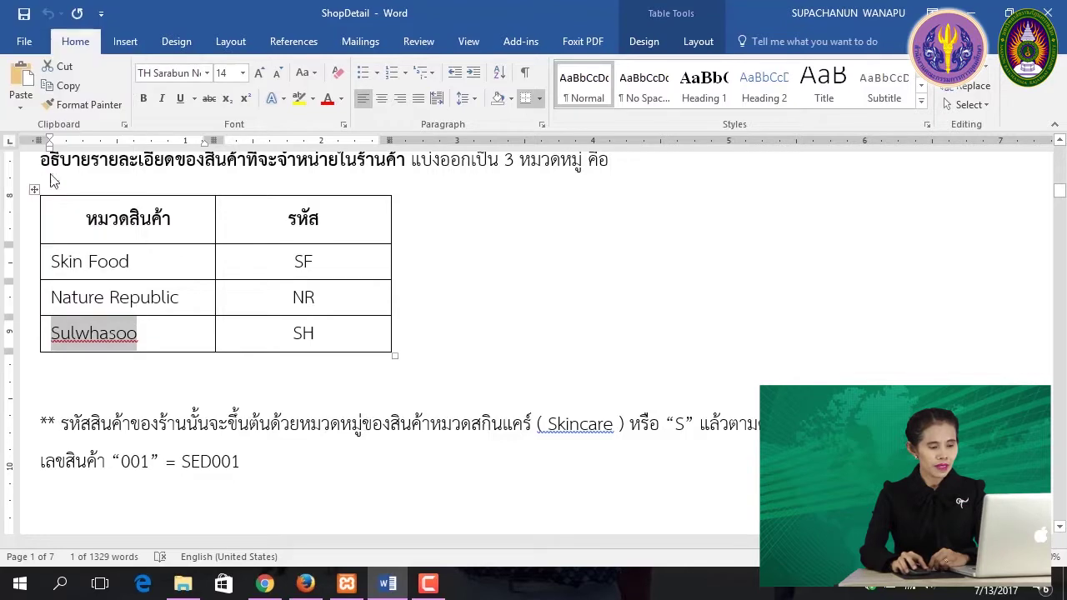
left_click(307, 584)
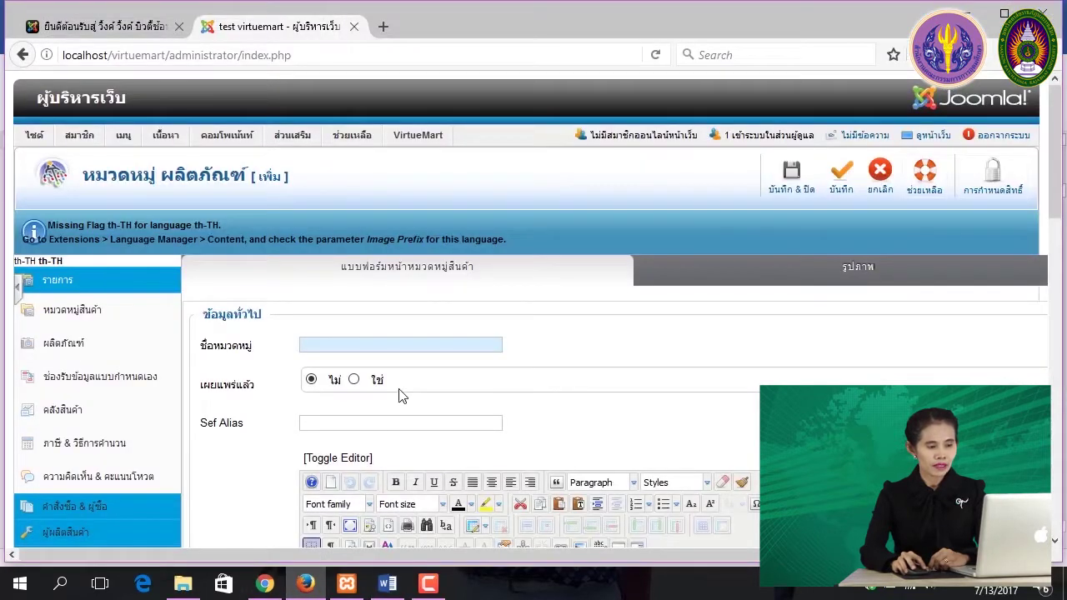
right_click(322, 345)
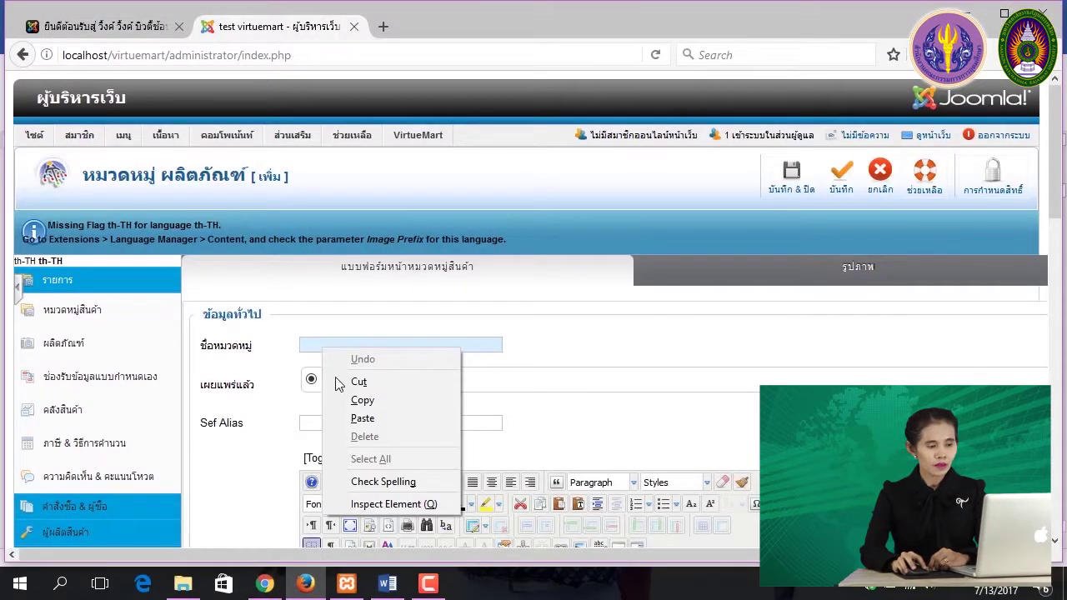
left_click(358, 417)
Attach the picture SSH003 from the Sulwhasoo folder as the Sulwhasoo category's image, and save and close the category.
left_click(842, 271)
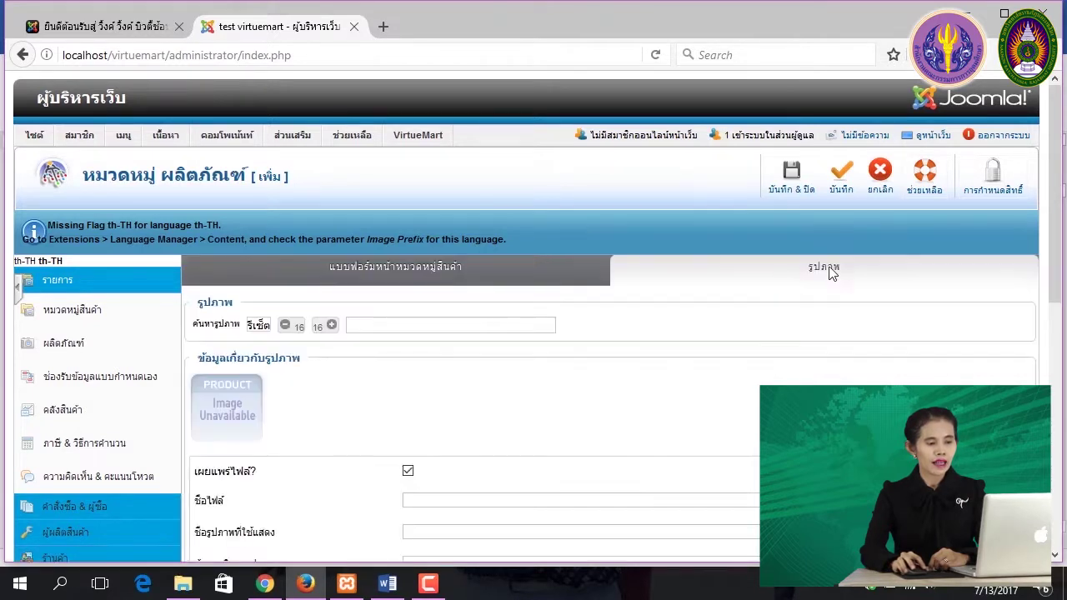
scroll(530, 386, "down", 10)
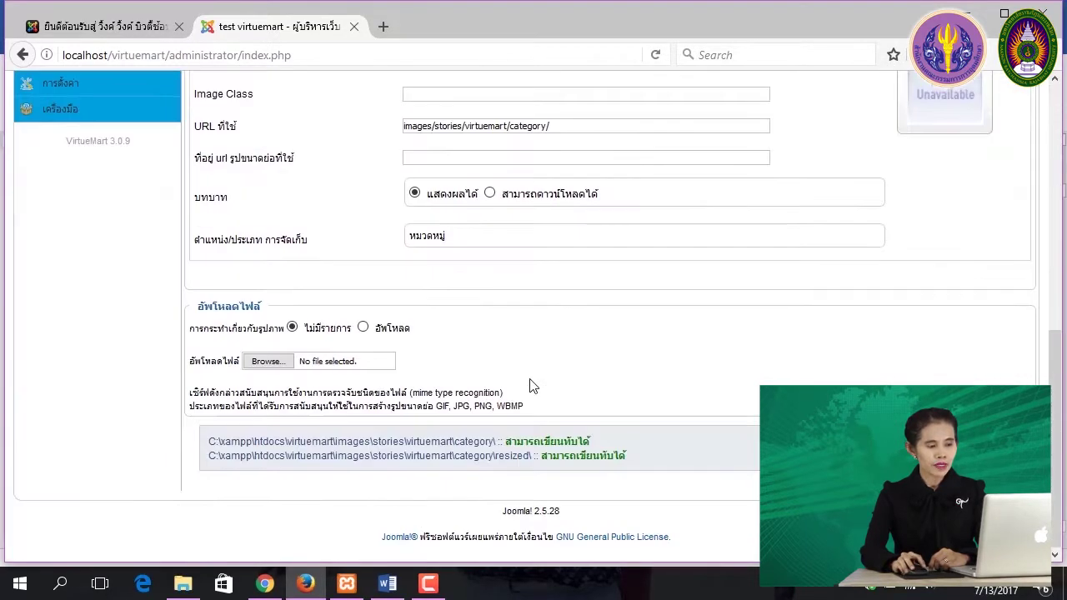
left_click(278, 362)
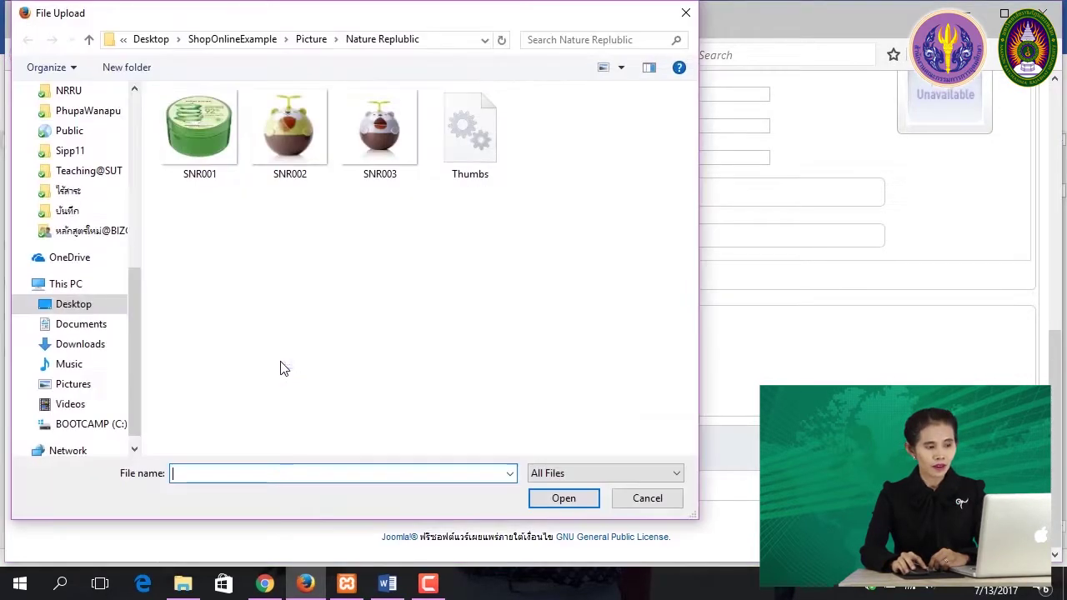
left_click(309, 40)
left_click(307, 40)
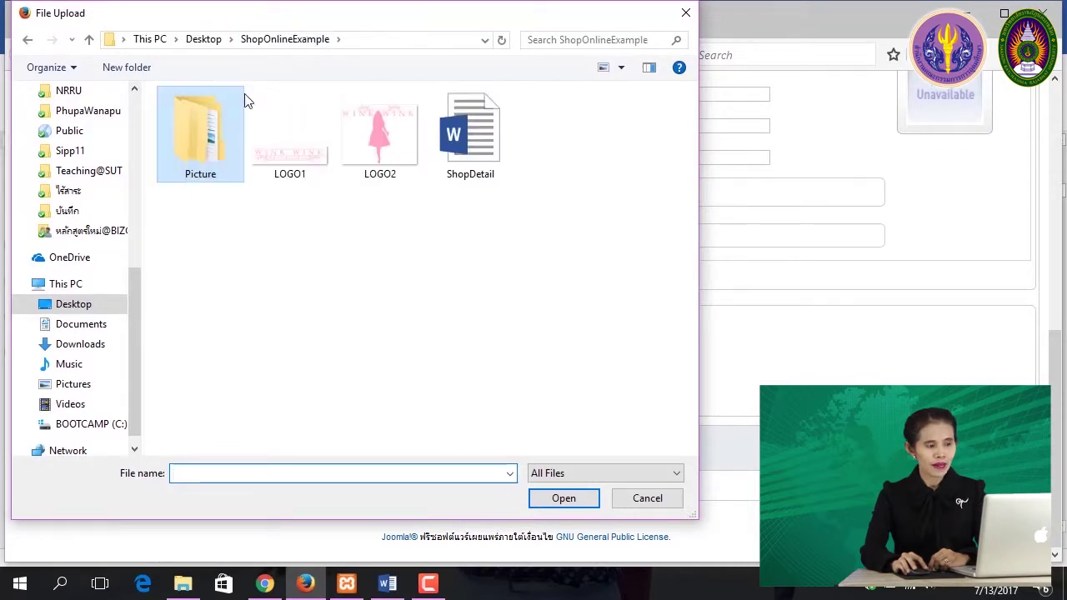
double_click(206, 124)
double_click(209, 152)
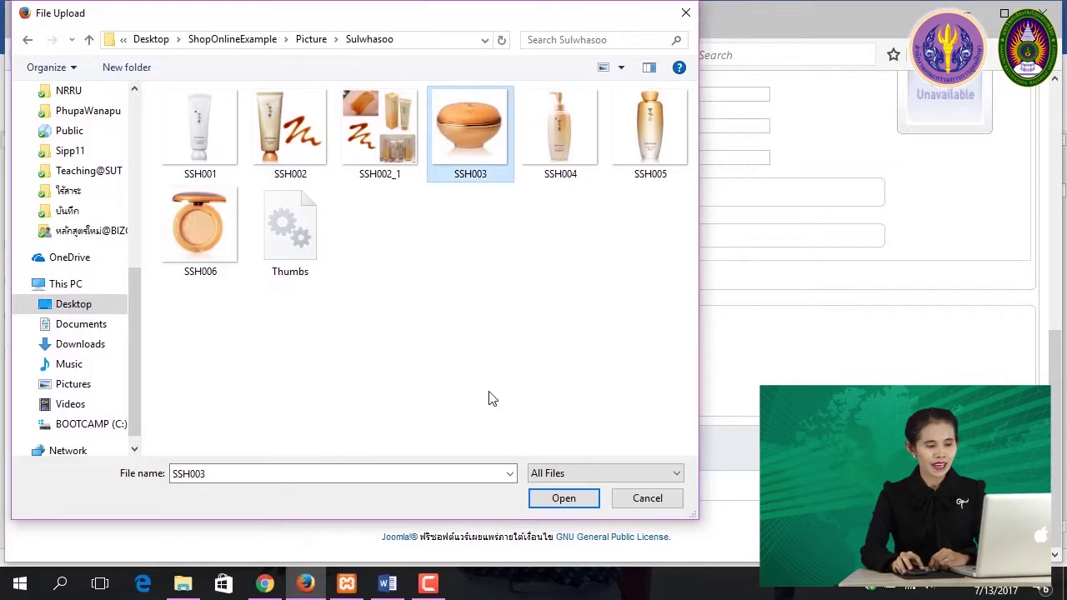
left_click(562, 498)
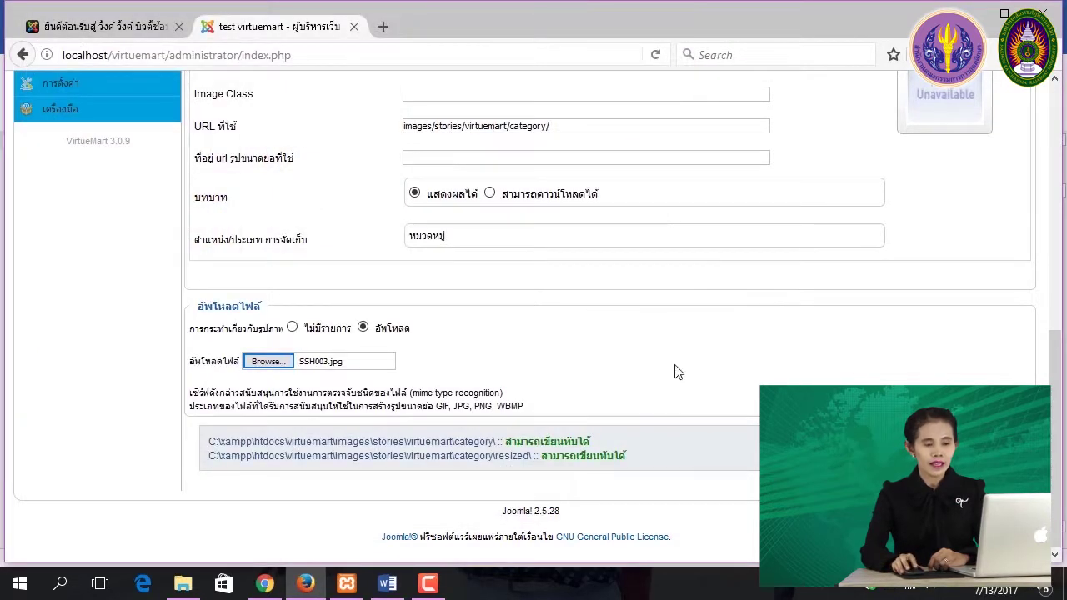
scroll(764, 367, "up", 10)
left_click(786, 175)
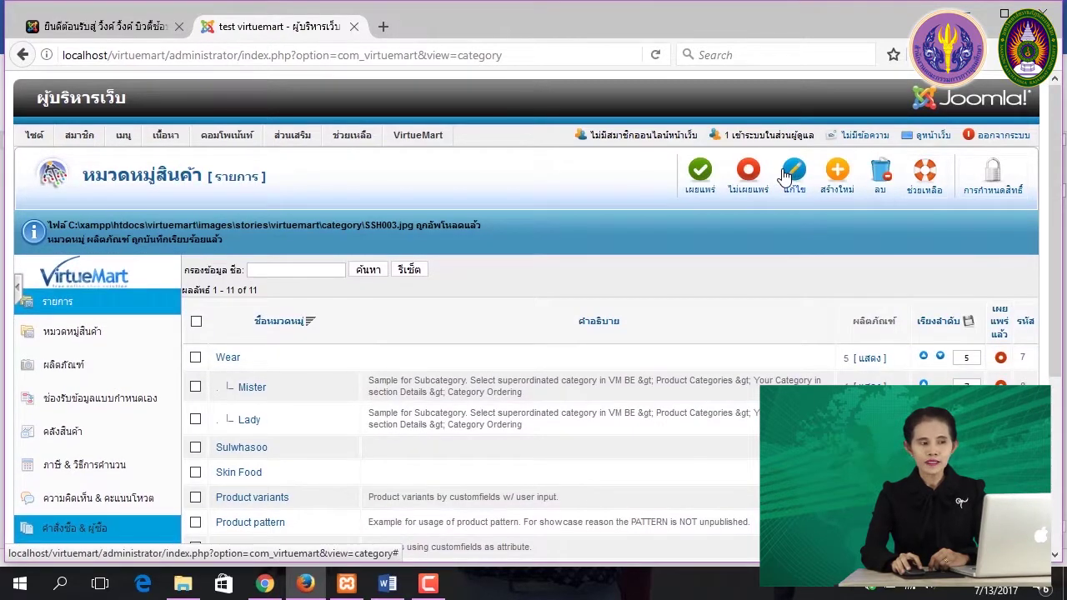
Reload the shop's front page at localhost/virtuemart/ and check which of the new categories are shown above the featured products.
left_click(73, 32)
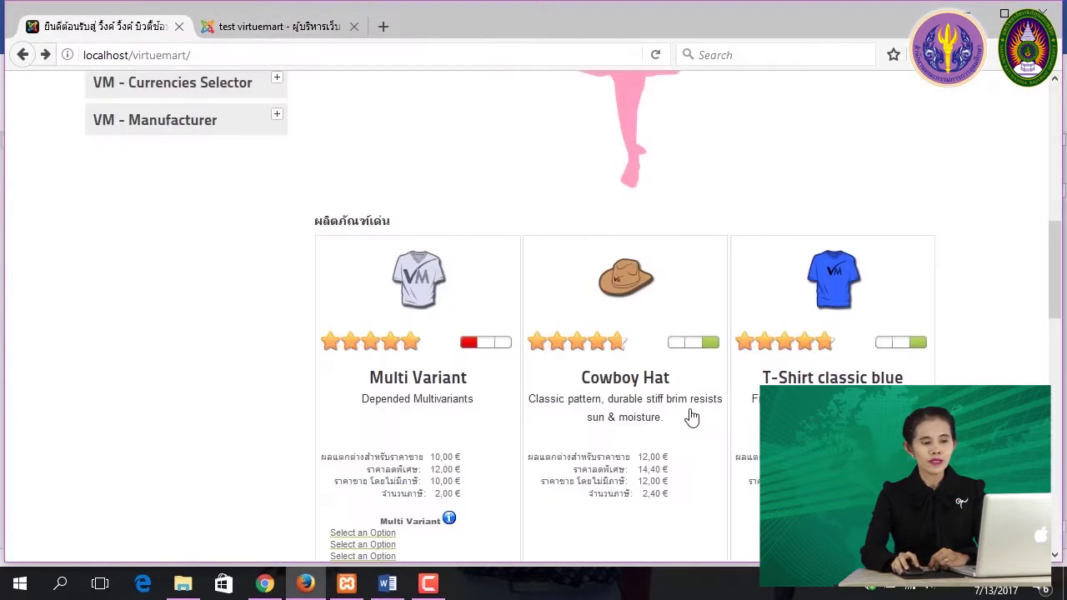
scroll(967, 373, "up", 5)
scroll(971, 376, "up", 3)
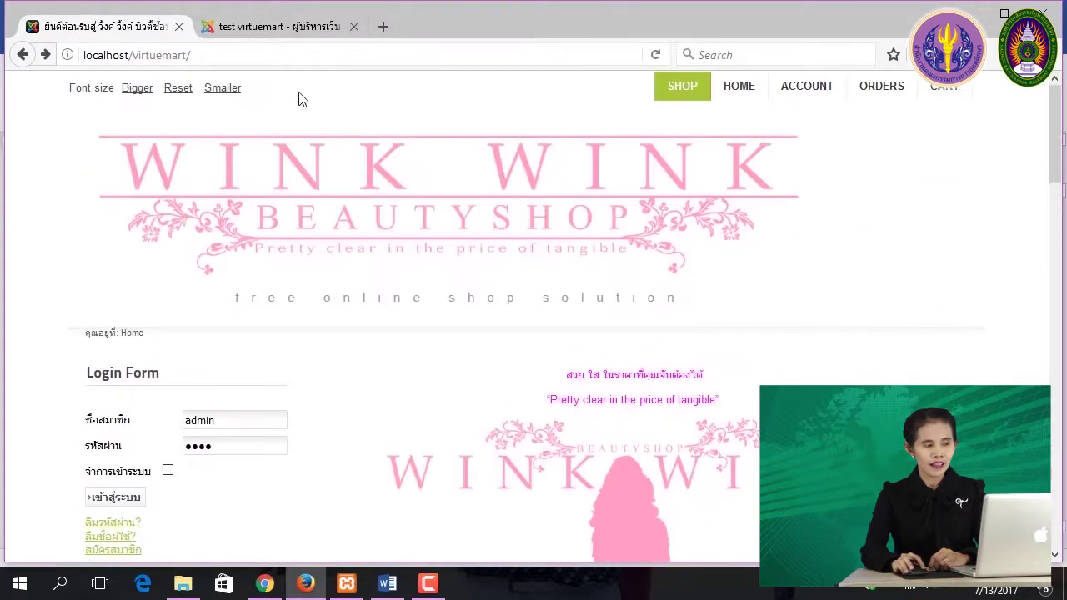
left_click(203, 55)
key("Return")
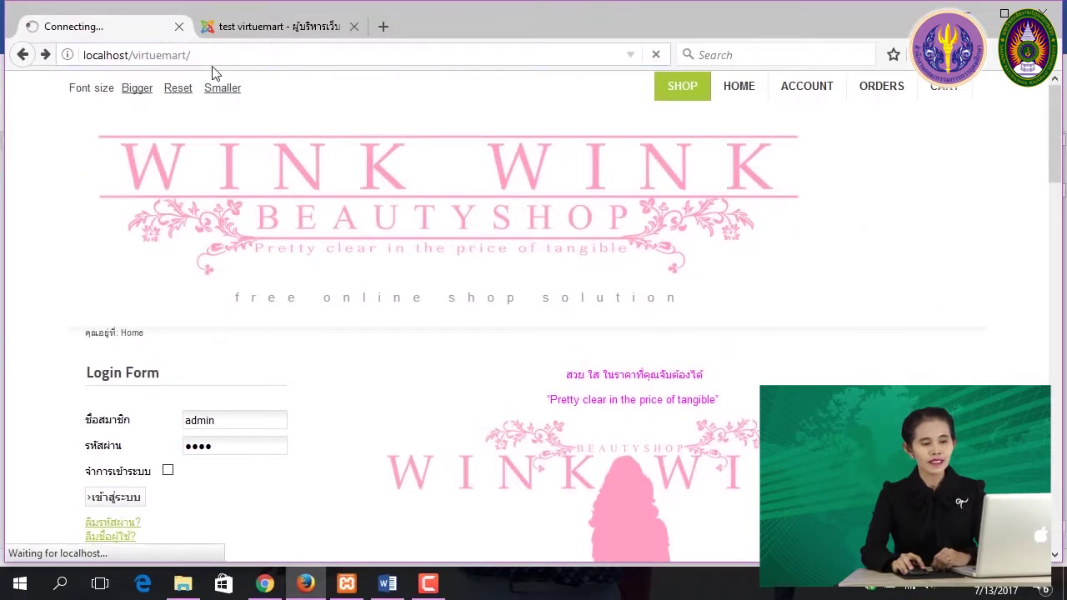
left_click_drag(1056, 174, 1063, 310)
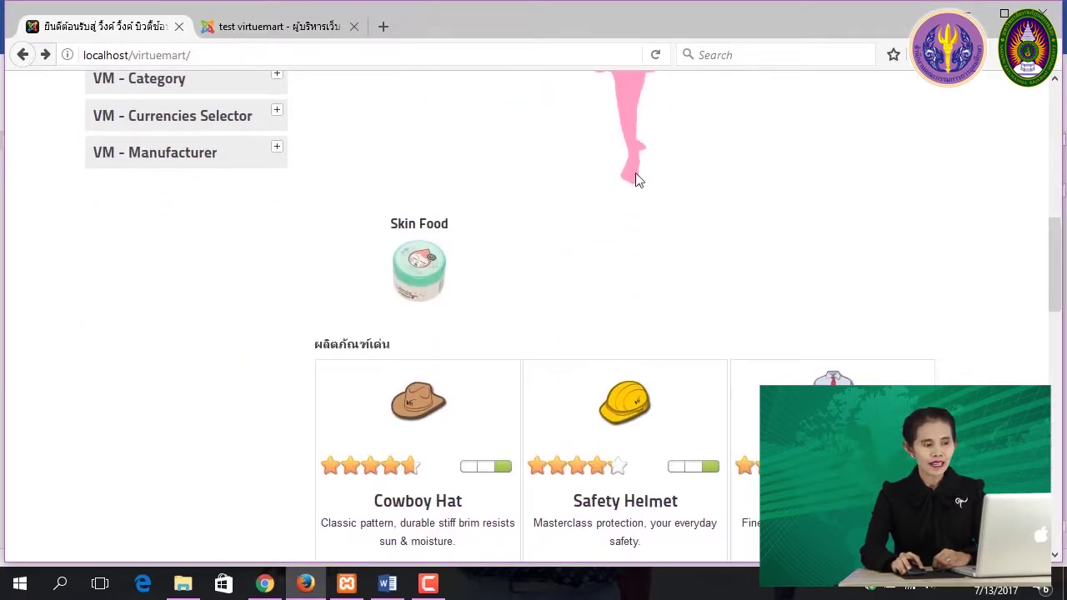
Publish the Sulwhasoo and Nature Republic categories together from the category list in the administrator site.
left_click(244, 27)
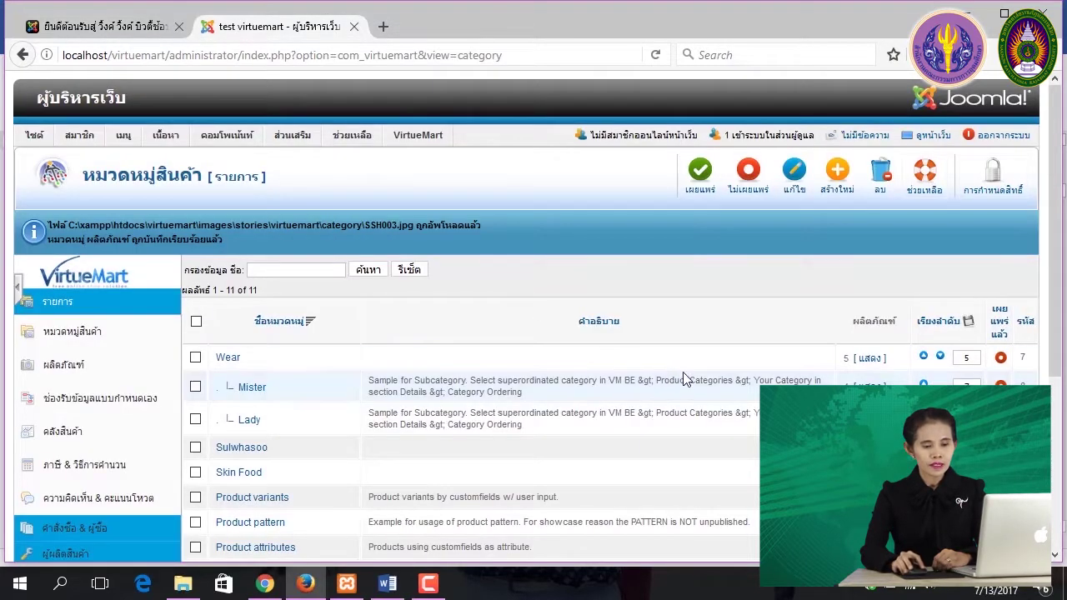
left_click_drag(1057, 311, 1064, 436)
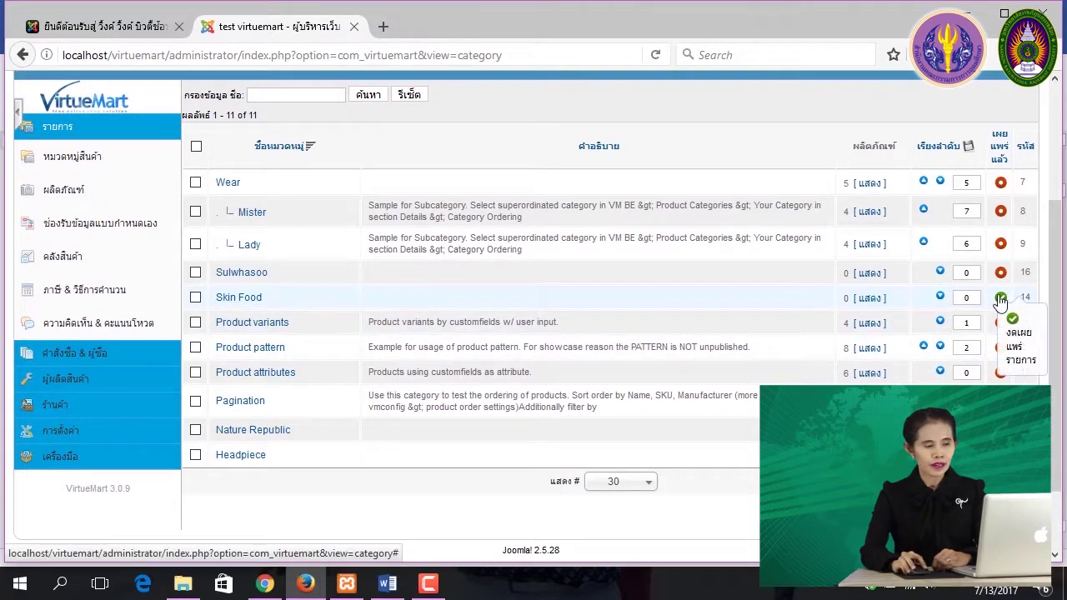
left_click(195, 272)
left_click(195, 430)
scroll(1049, 232, "up", 3)
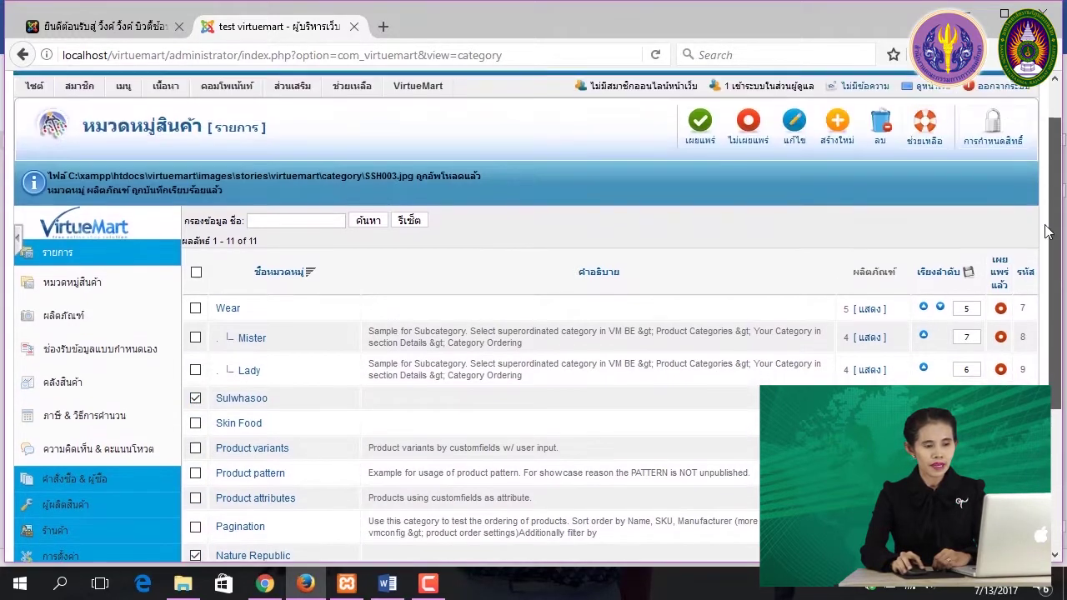
left_click(704, 146)
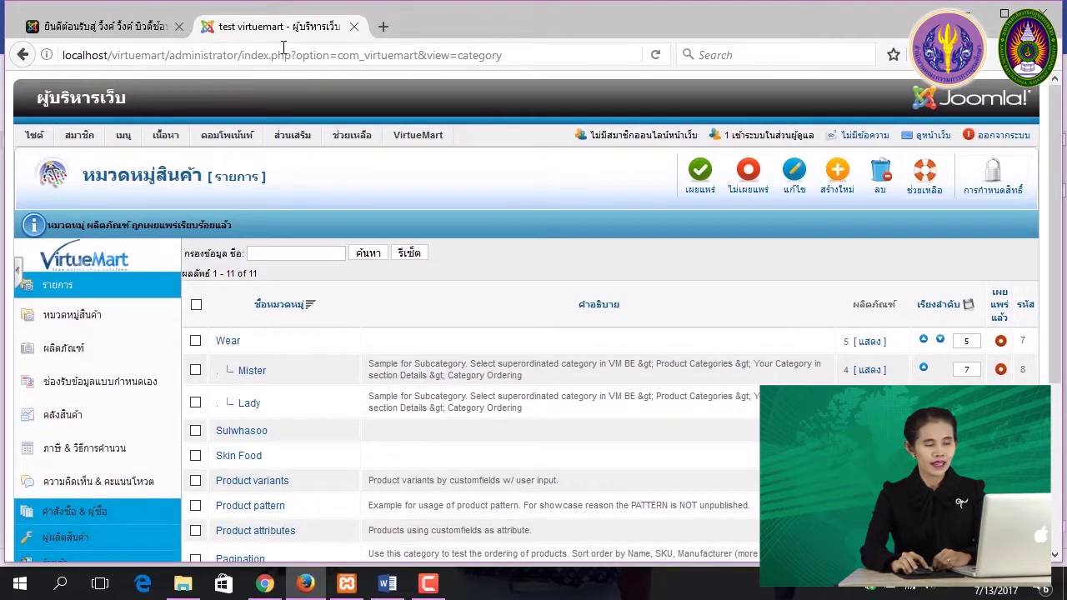
Reload the shop's front page at localhost/virtuemart/ and check the category pictures shown above the featured products.
left_click(133, 26)
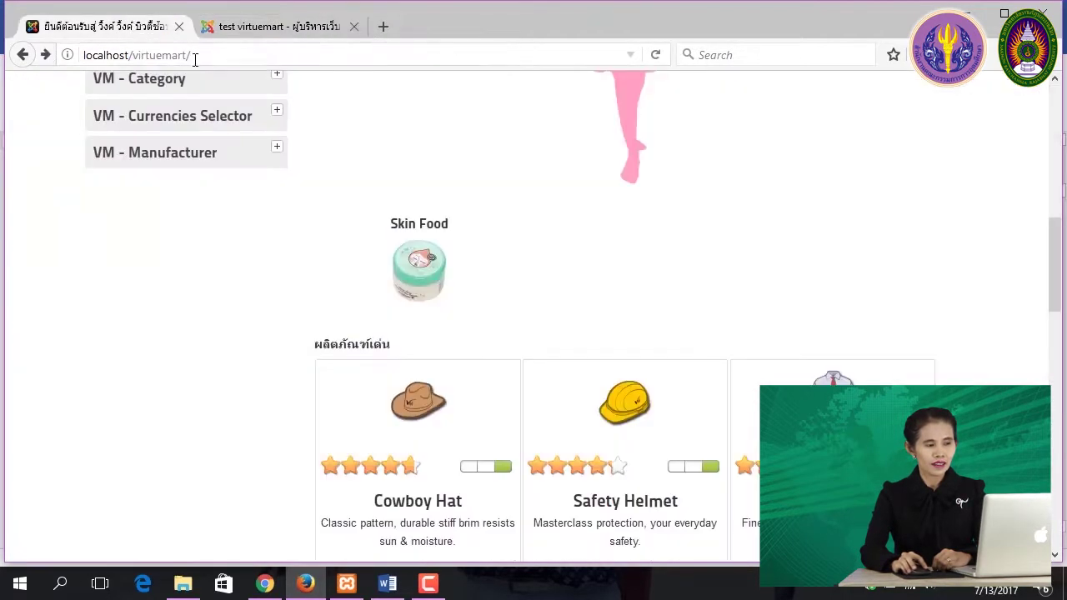
left_click(245, 55)
key("Return")
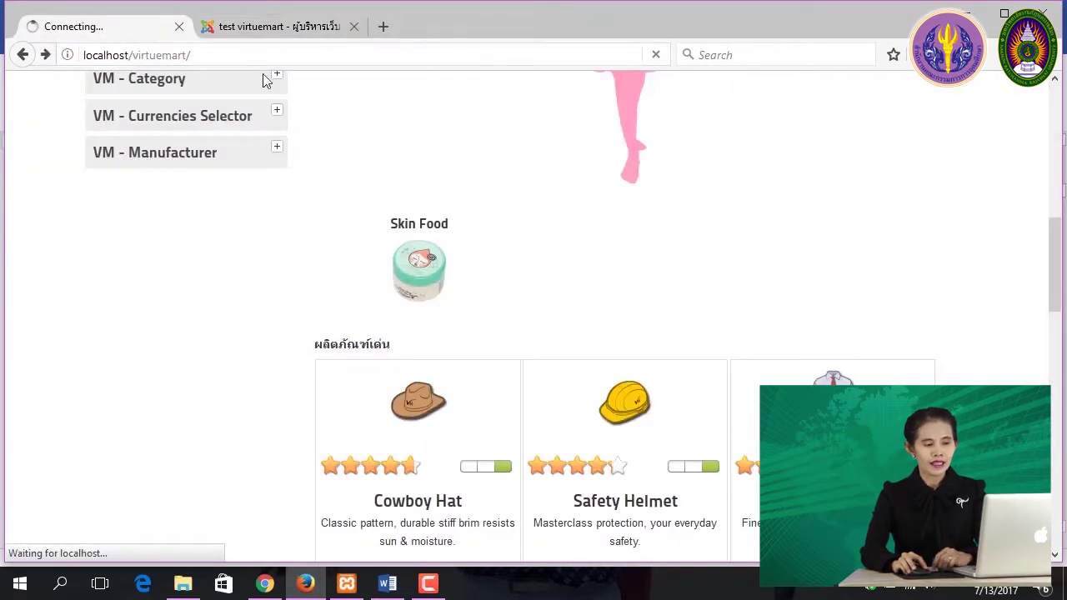
left_click_drag(1055, 185, 1054, 312)
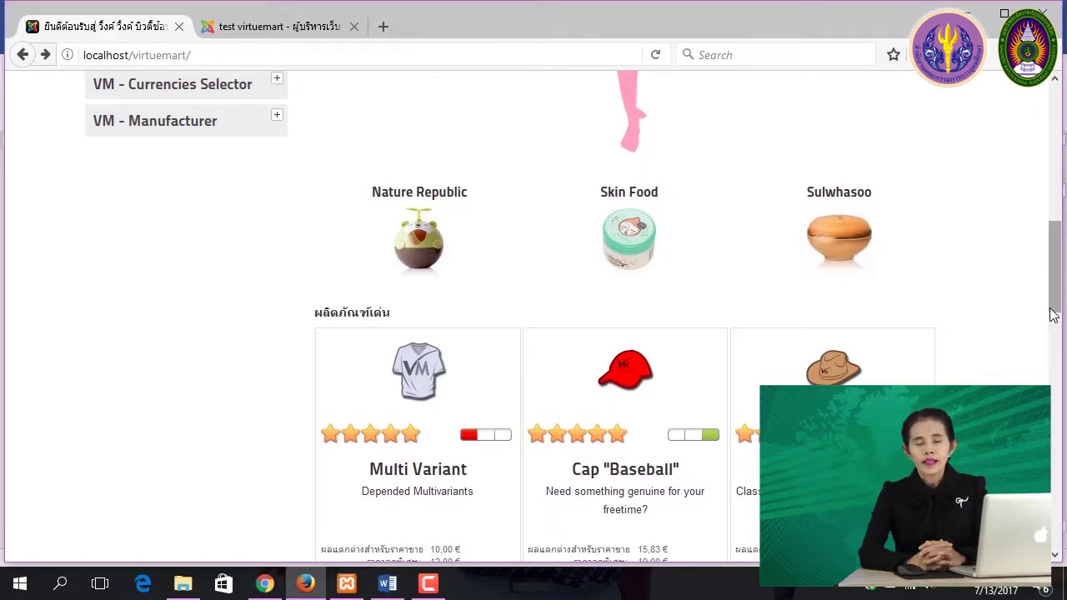
scroll(1049, 287, "down", 2)
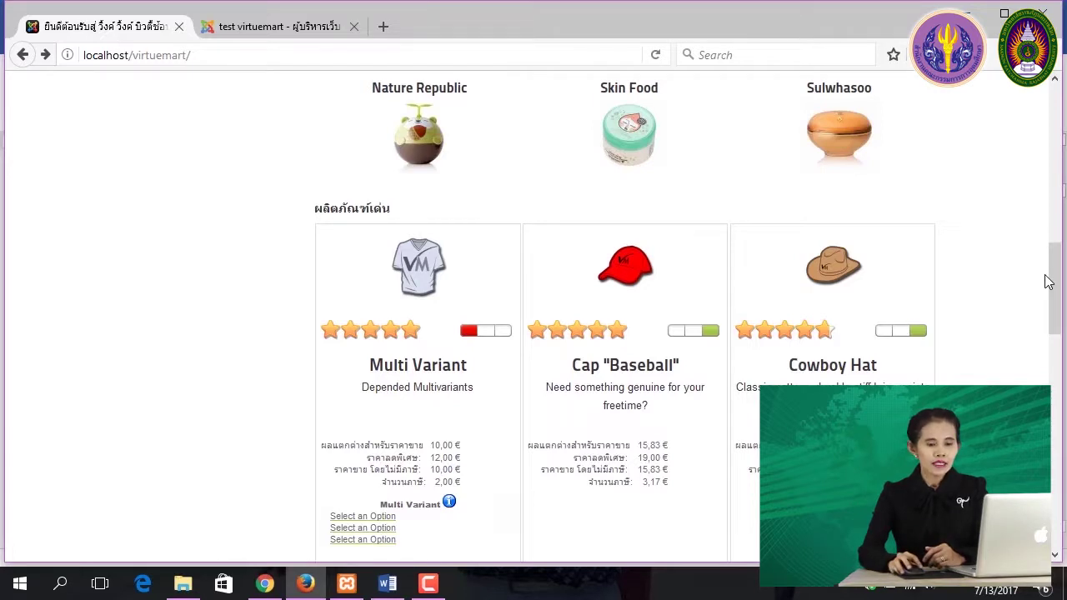
left_click_drag(1052, 284, 1052, 125)
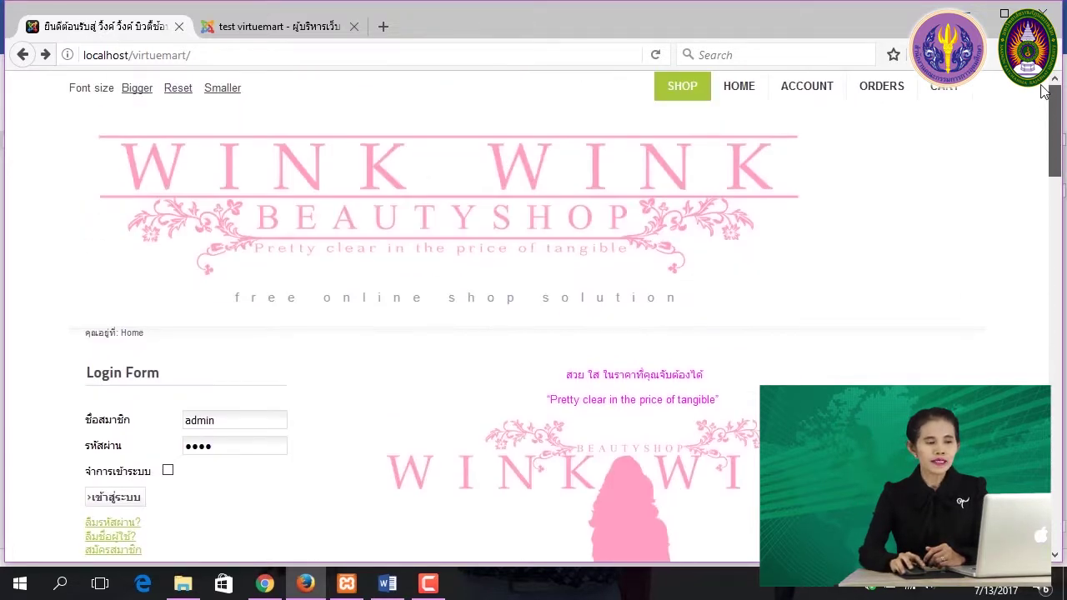
Return to the administrator site and open the shop's own settings, at the vendor's currency section.
left_click(259, 30)
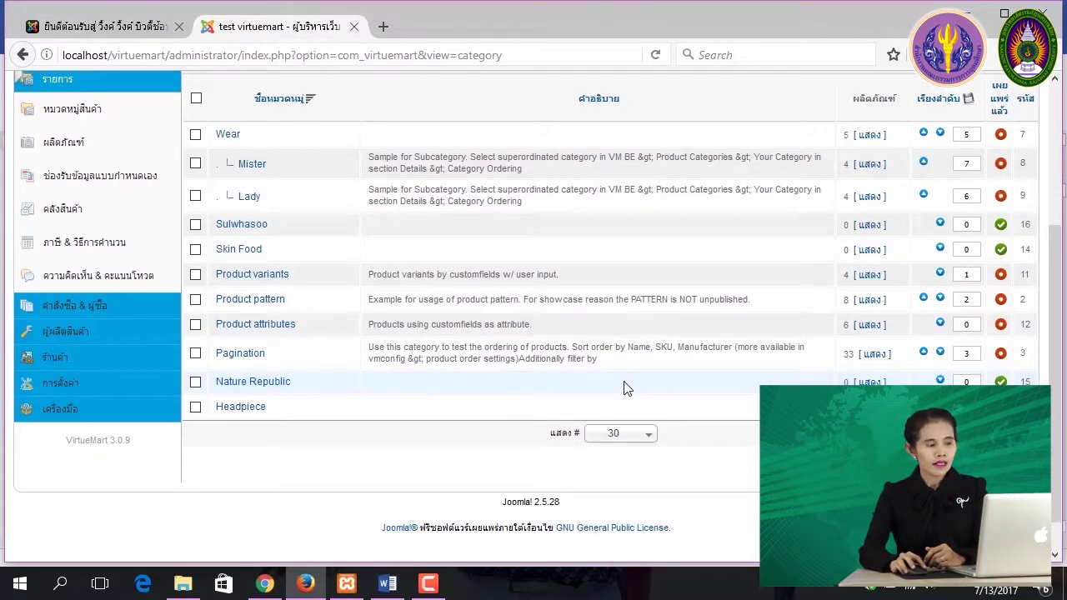
left_click(60, 358)
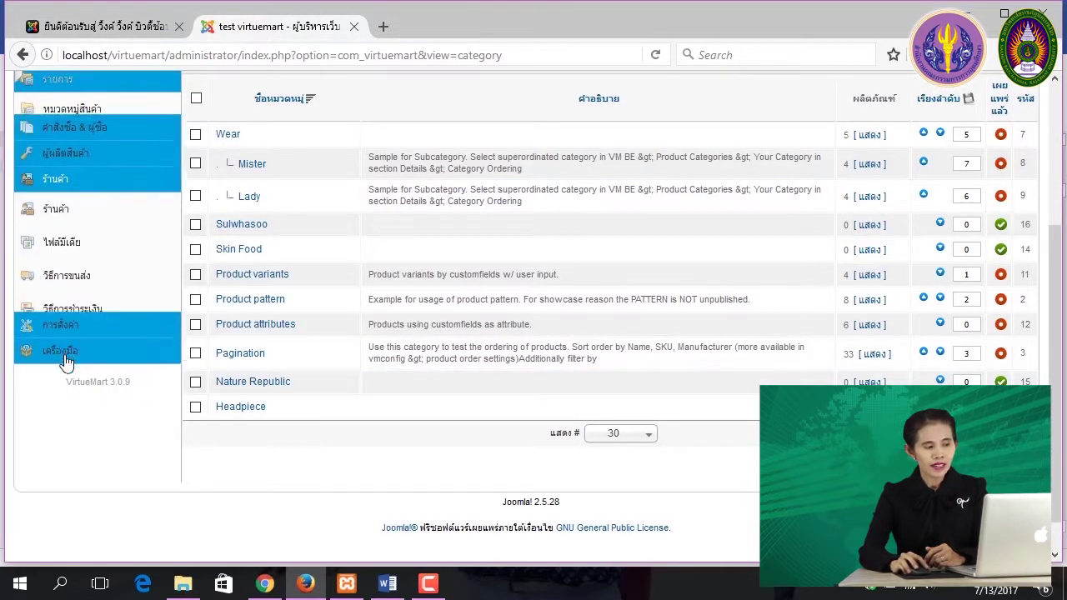
left_click(57, 193)
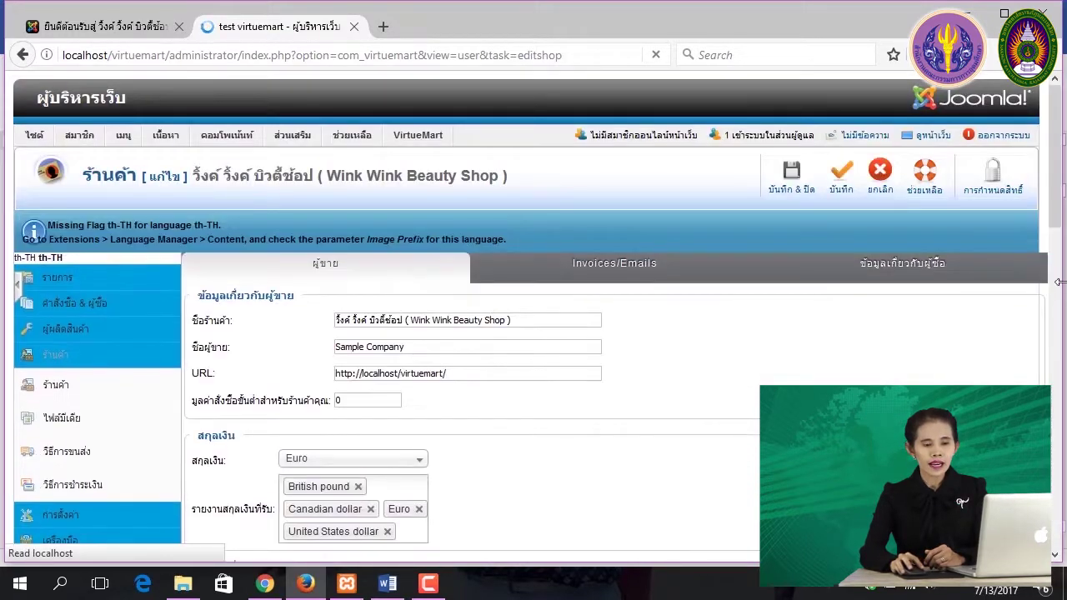
scroll(1055, 207, "down", 5)
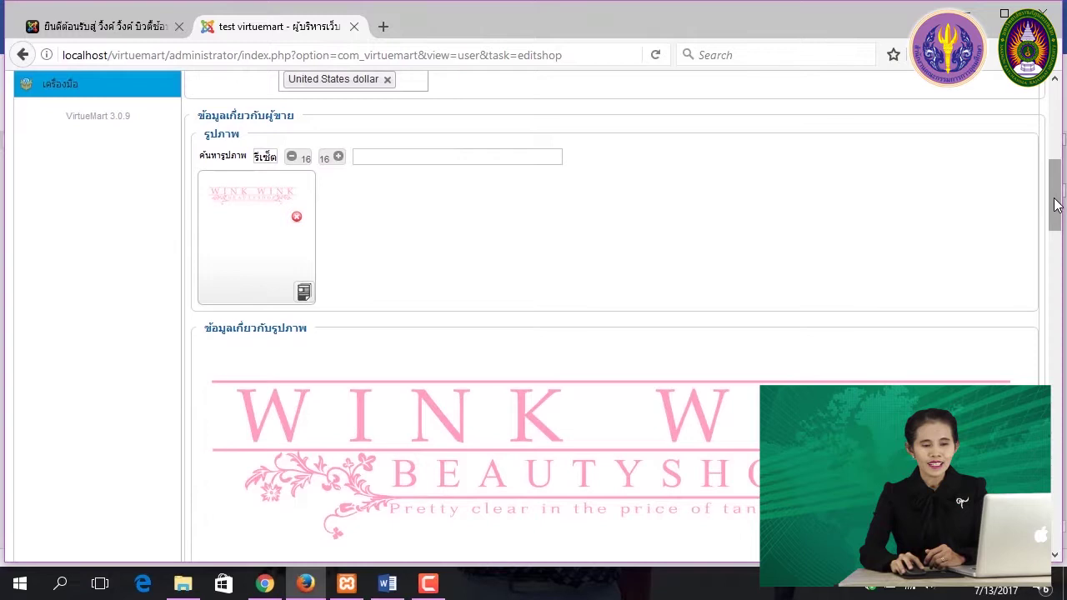
scroll(1055, 207, "up", 6)
scroll(1050, 170, "down", 3)
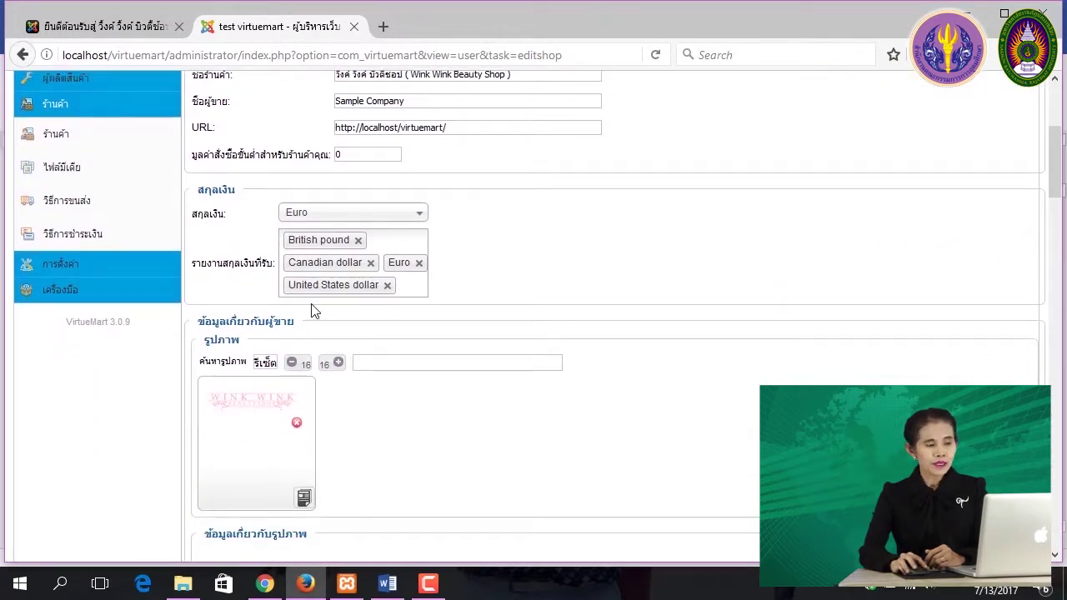
Set the shop's main currency to Thai baht, and save and close the shop settings.
left_click(340, 215)
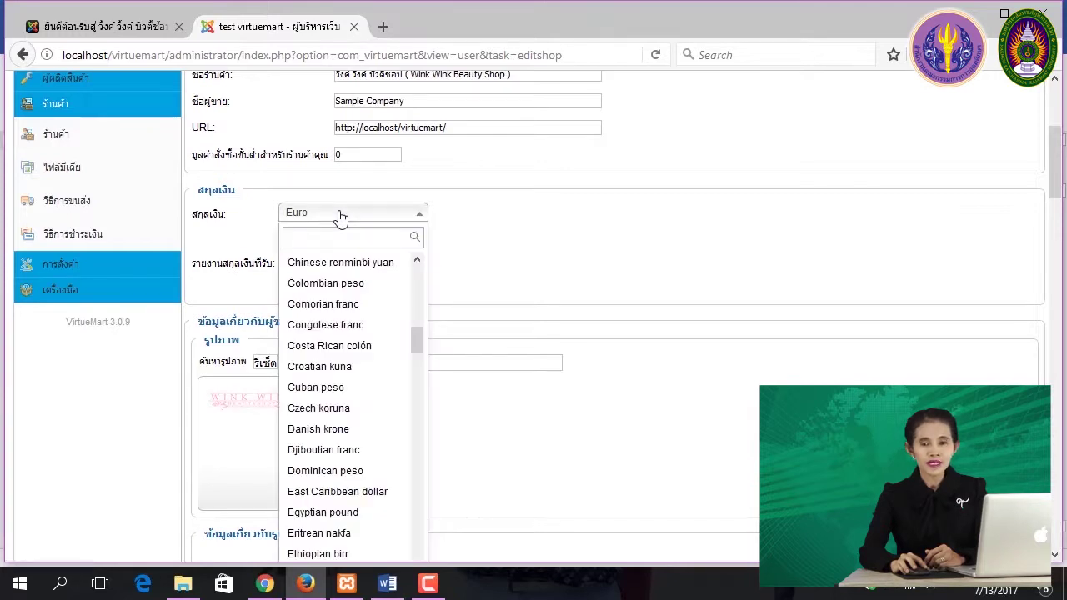
type("t")
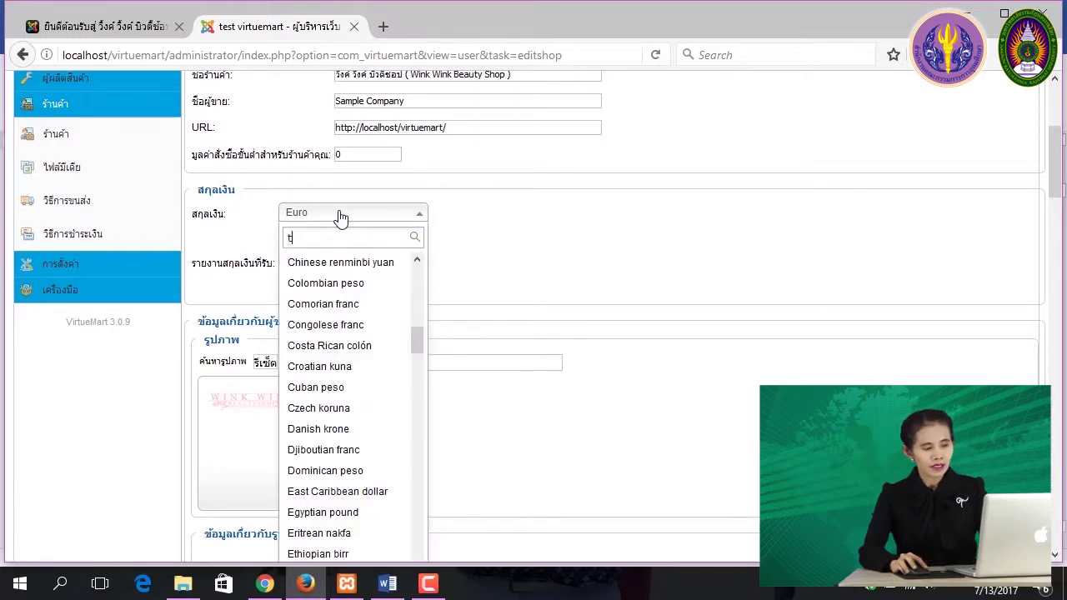
type("hai")
left_click(321, 263)
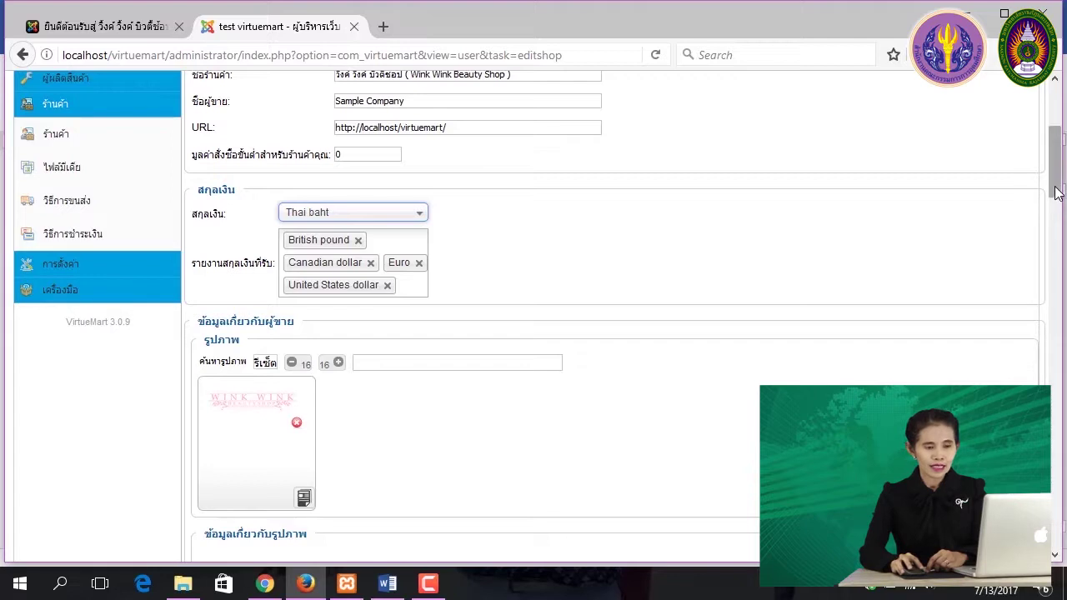
left_click_drag(1059, 200, 1058, 160)
left_click(792, 175)
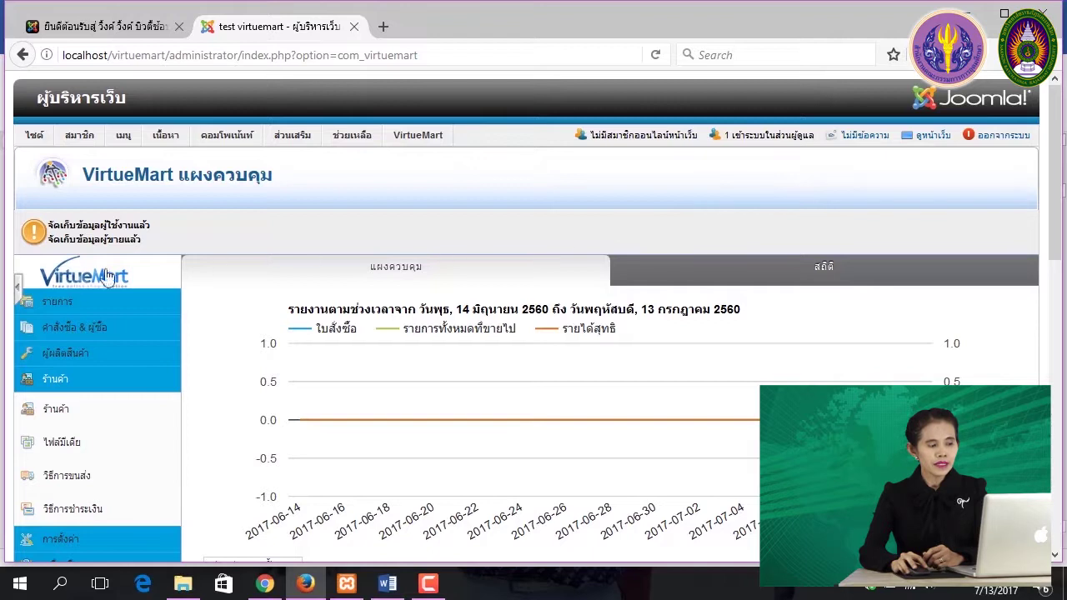
Delete both sample rules, Discount 5% for ladies and Tax, from VirtueMart's tax and calculation list.
left_click(56, 304)
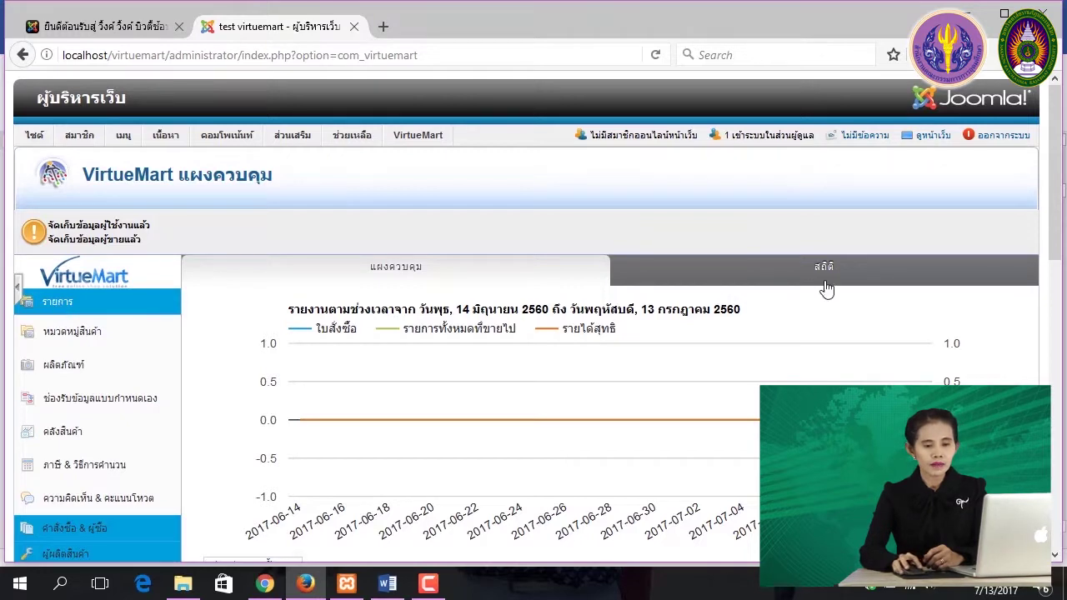
left_click_drag(1053, 208, 1050, 261)
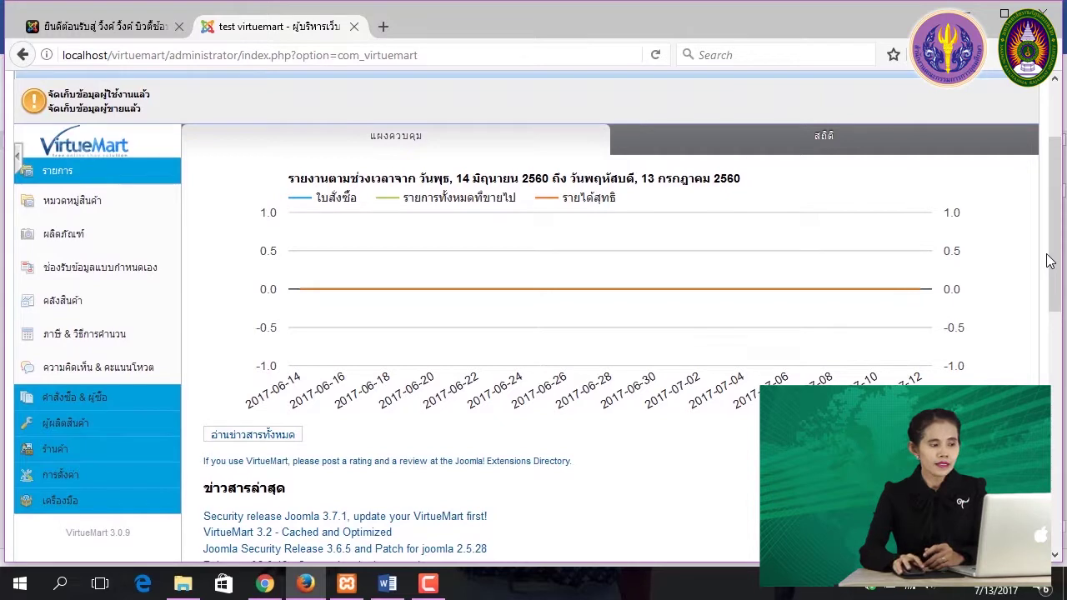
left_click(65, 338)
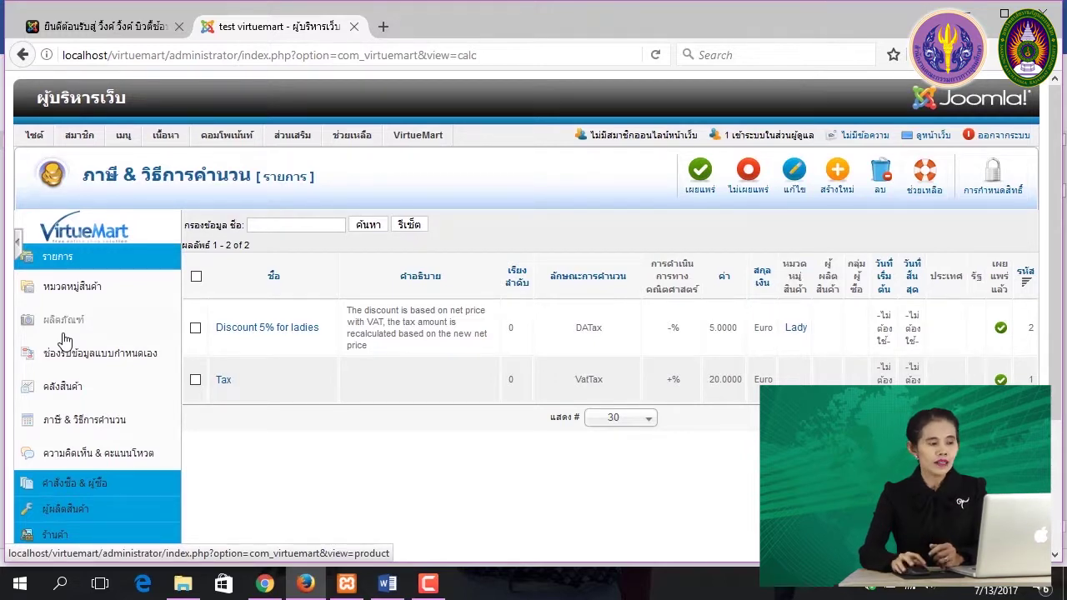
left_click(195, 330)
left_click(195, 380)
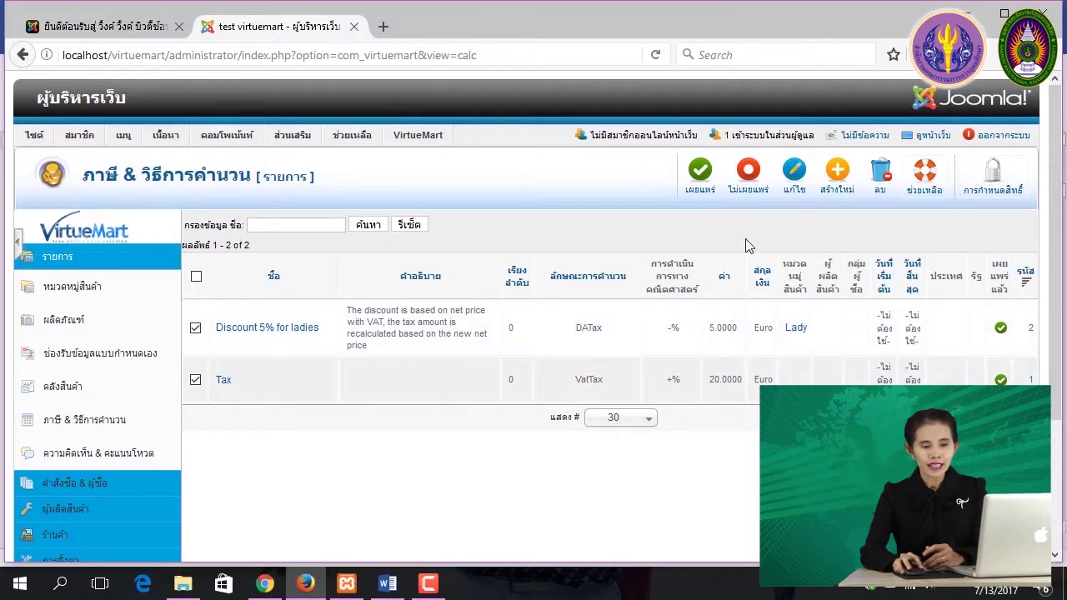
left_click(882, 175)
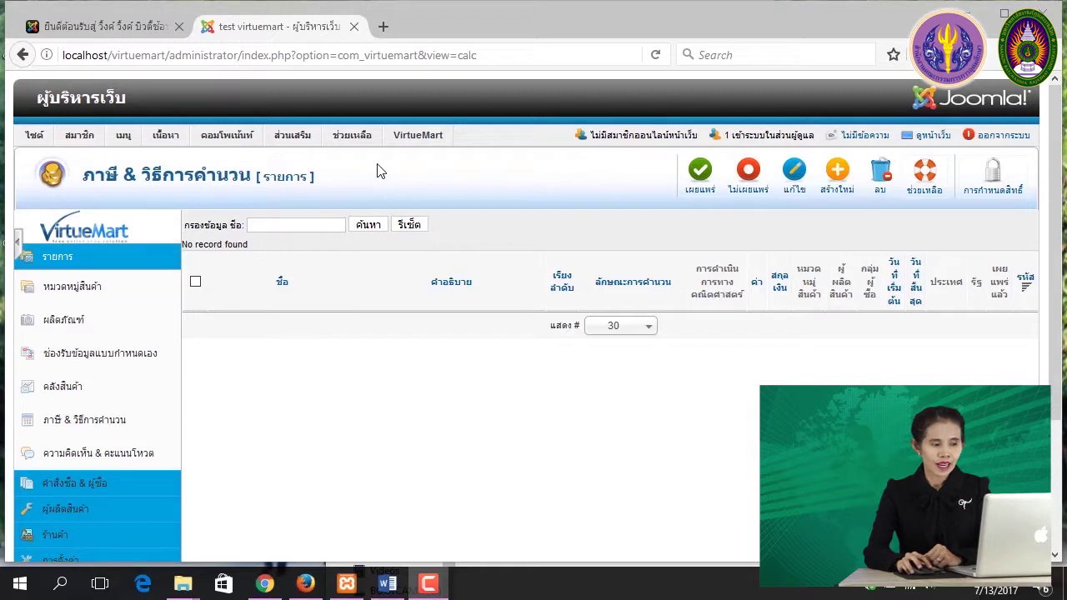
Look through VirtueMart's product list and start a new product.
mouse_move(389, 138)
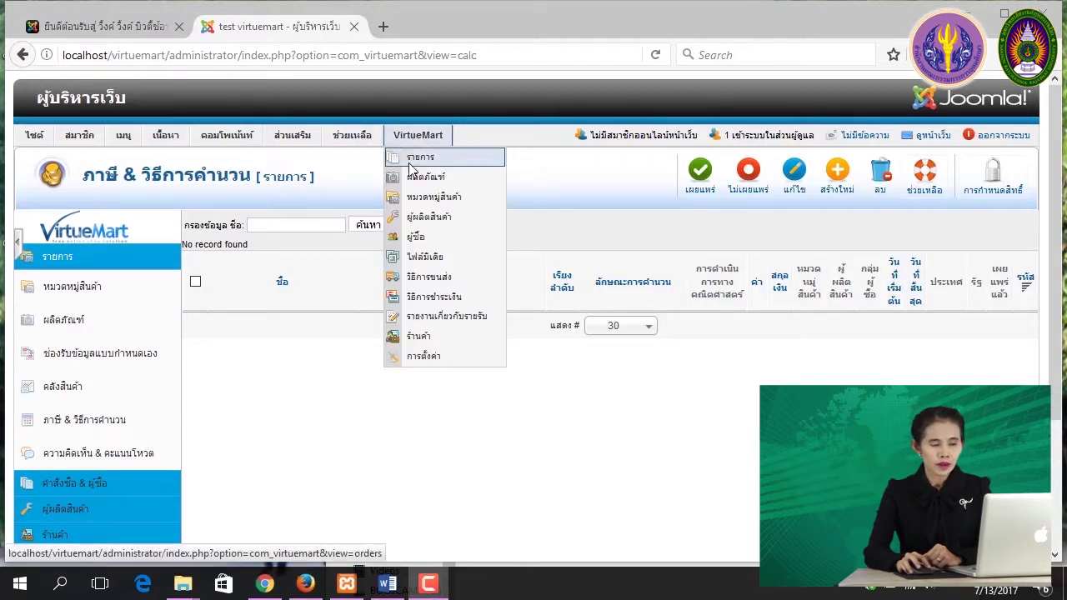
left_click(414, 184)
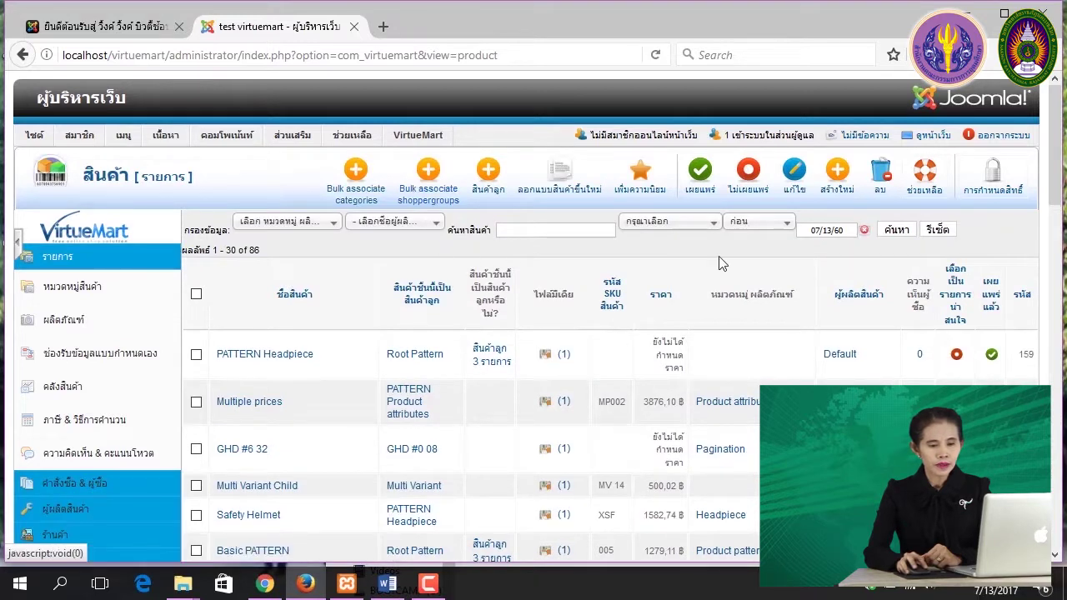
left_click_drag(1055, 164, 1052, 525)
scroll(1022, 357, "up", 20)
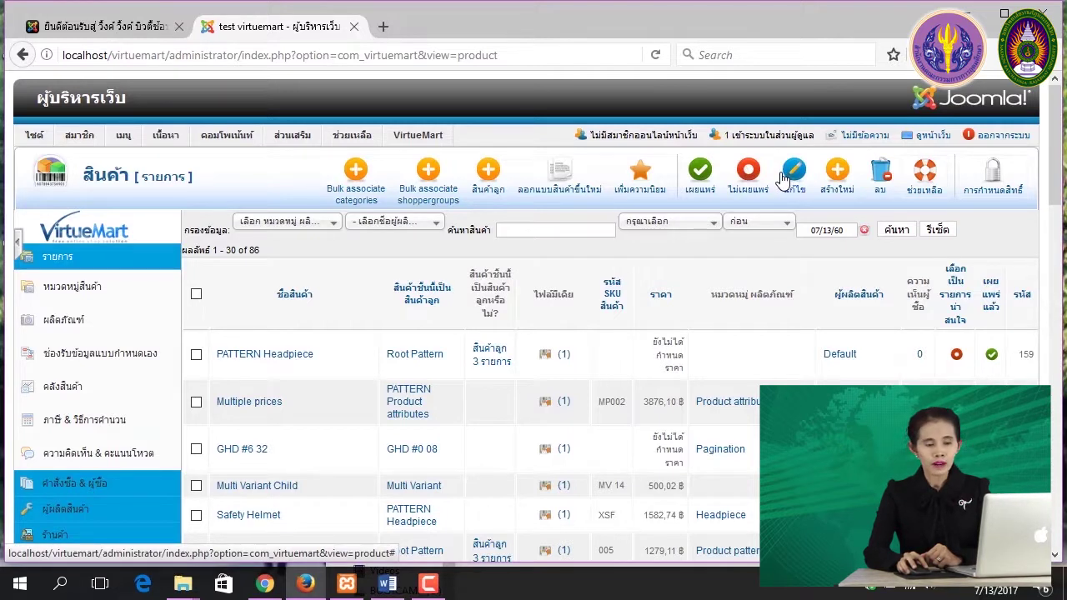
left_click(837, 173)
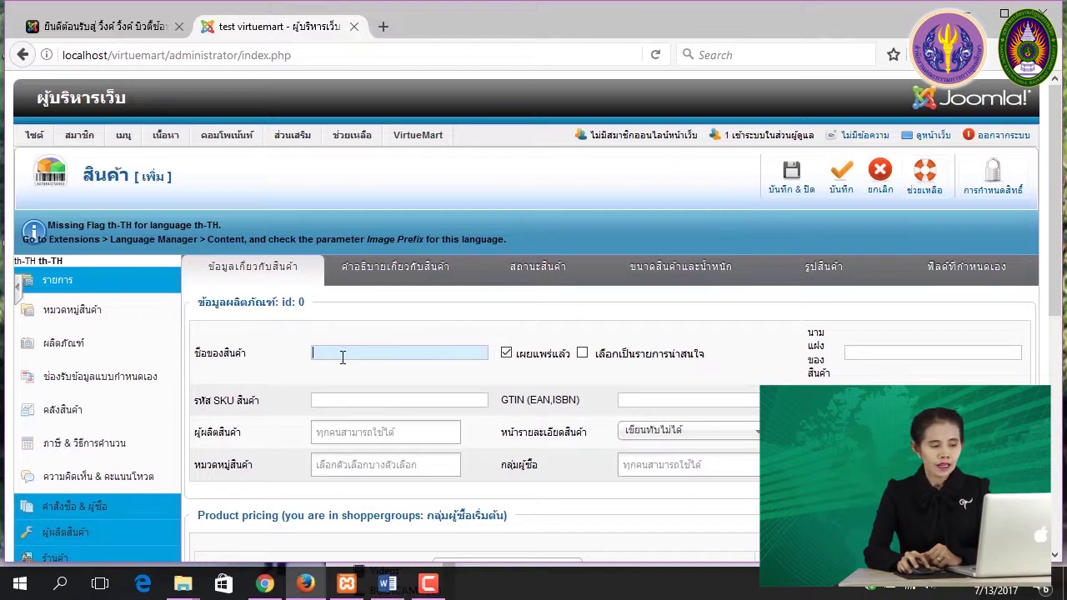
Copy the product code SSF001 of the first Skin Food item from the ShopDetail Word document.
left_click(389, 585)
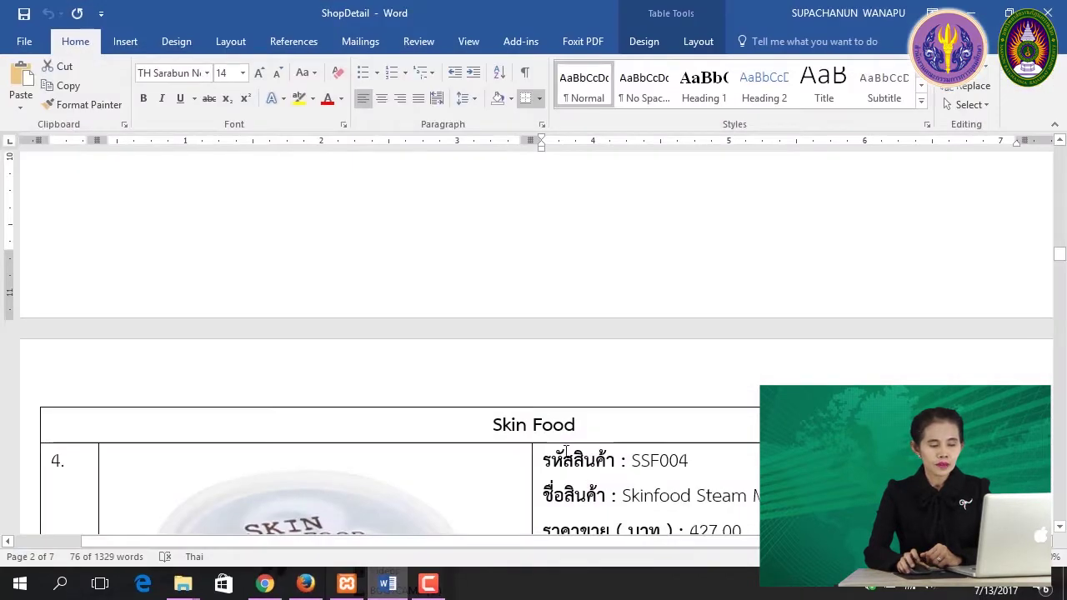
scroll(621, 430, "down", 3)
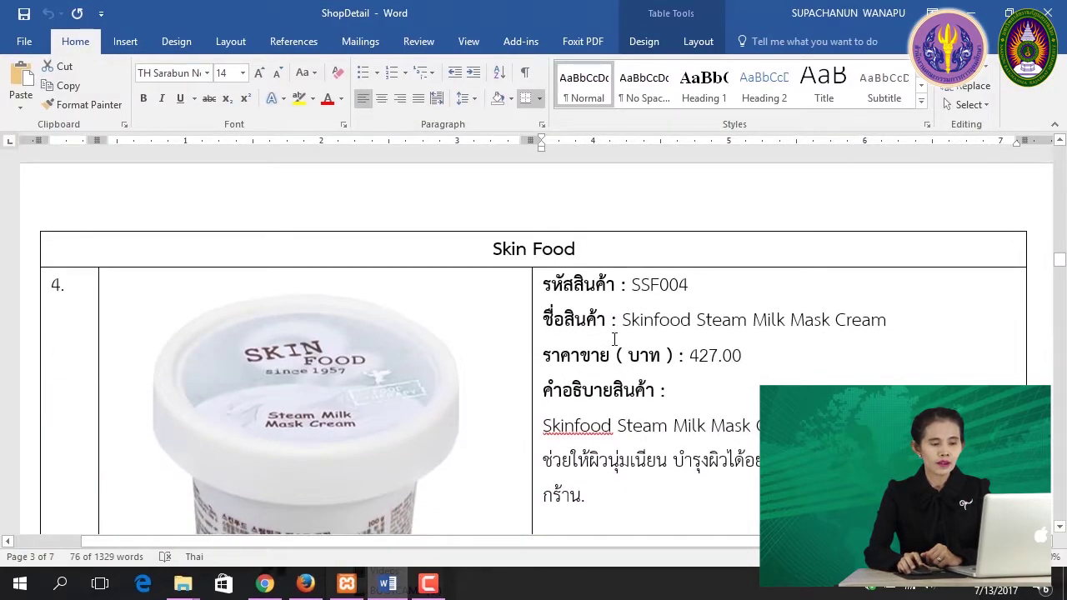
scroll(613, 338, "up", 20)
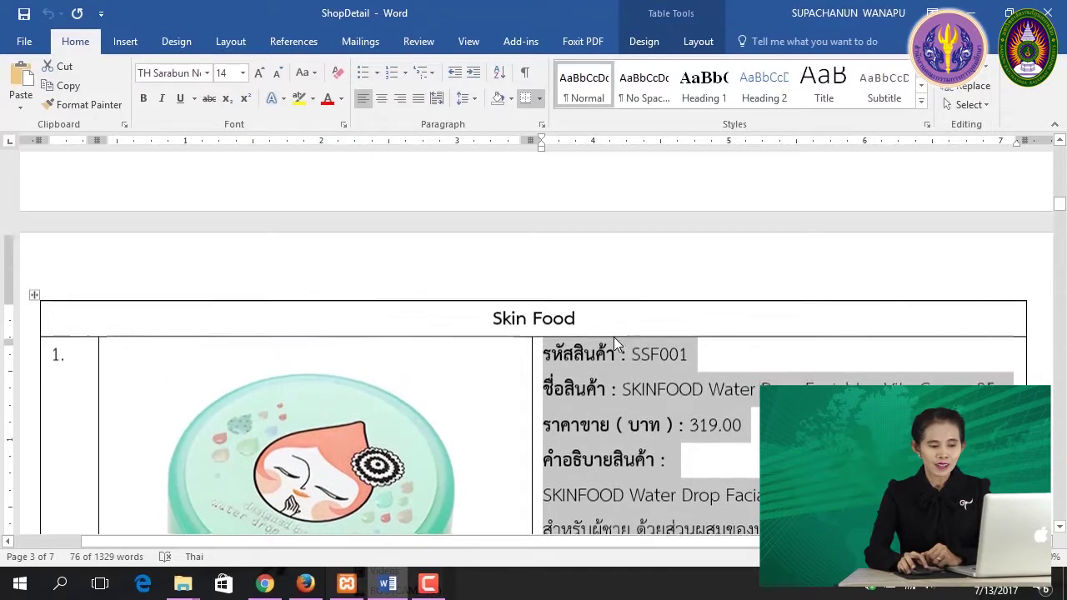
left_click(631, 357)
left_click_drag(631, 357, 671, 365)
key("ctrl+c")
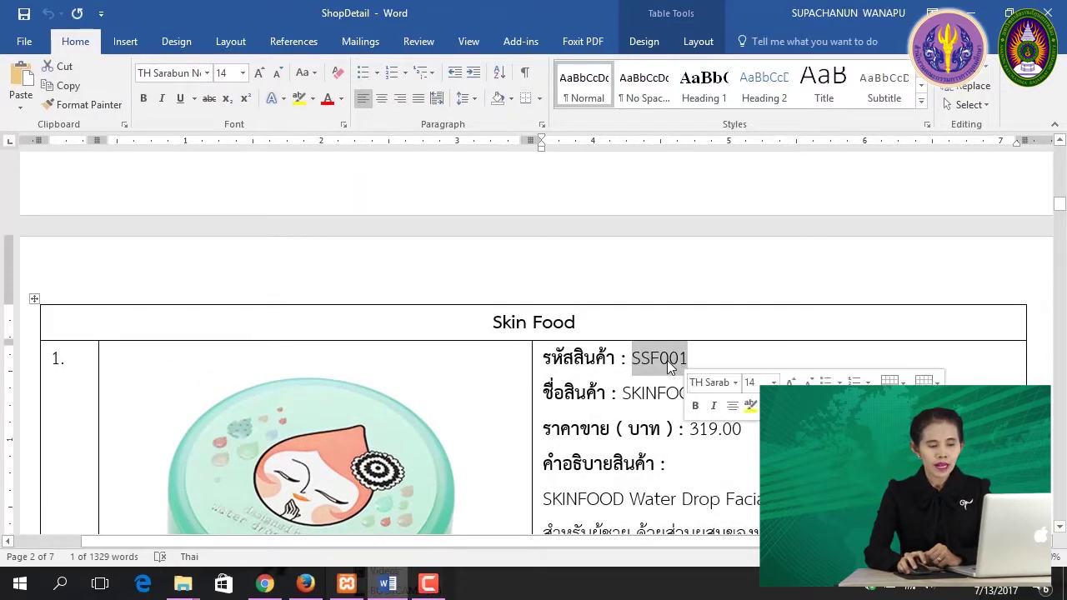
right_click(671, 365)
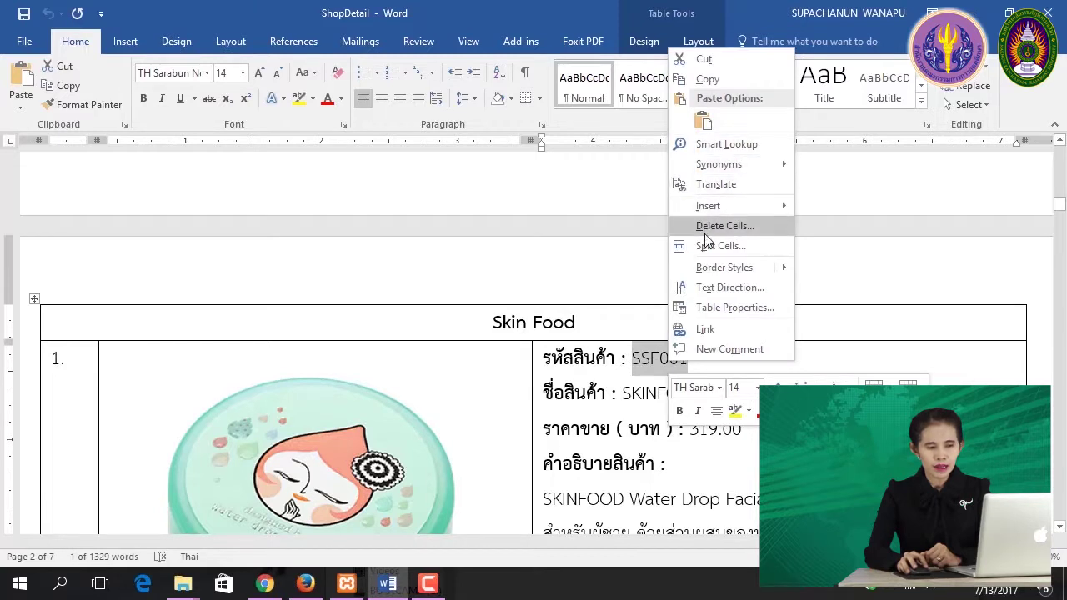
left_click(706, 80)
left_click(707, 83)
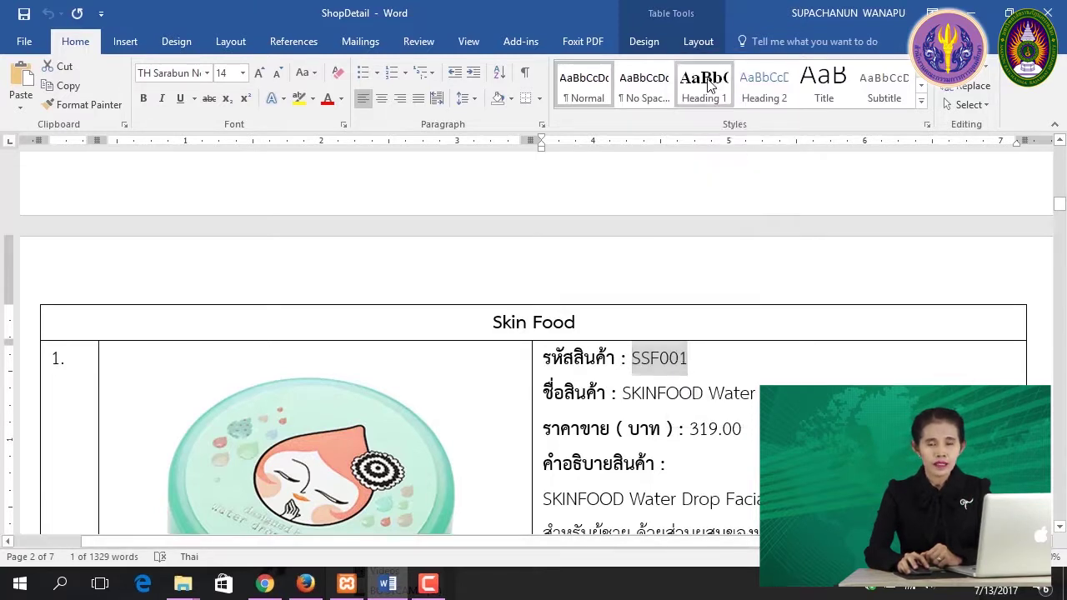
key("ctrl+z")
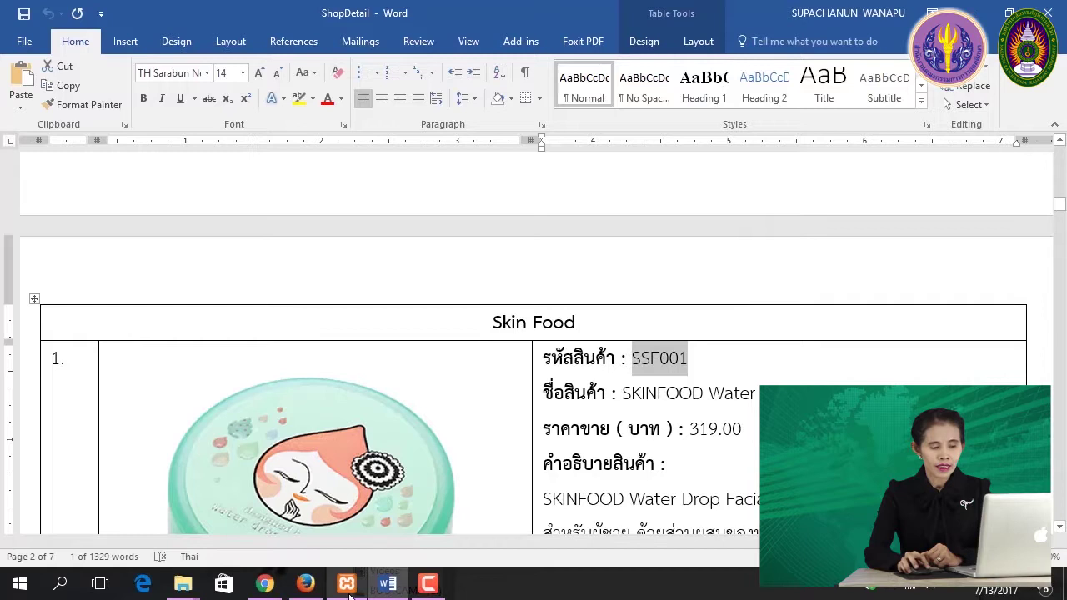
Back in Firefox, paste the copied code SSF001 as the new product's name.
left_click(306, 584)
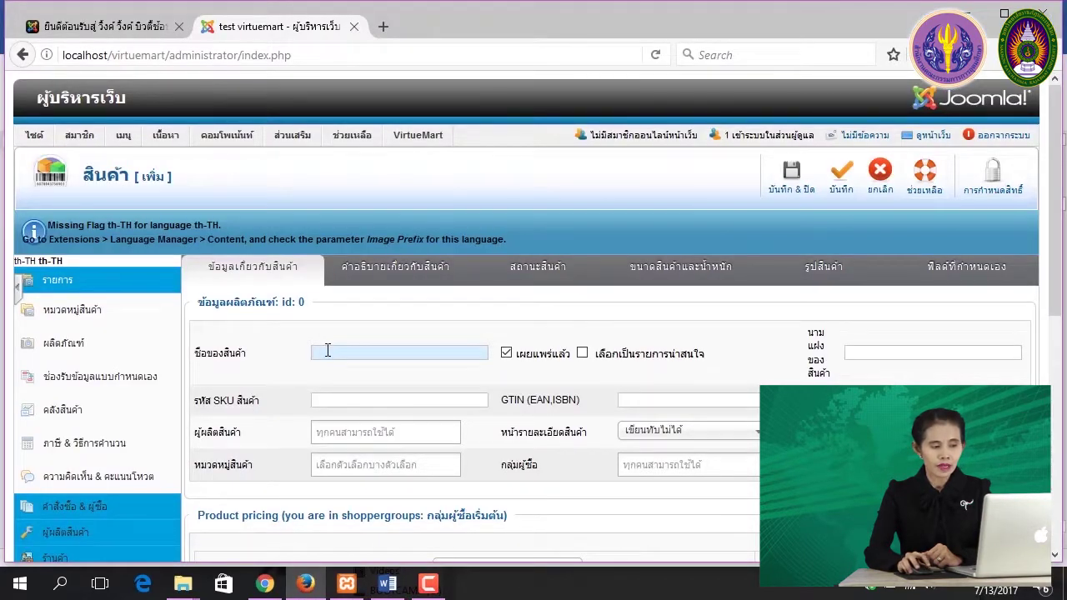
right_click(317, 352)
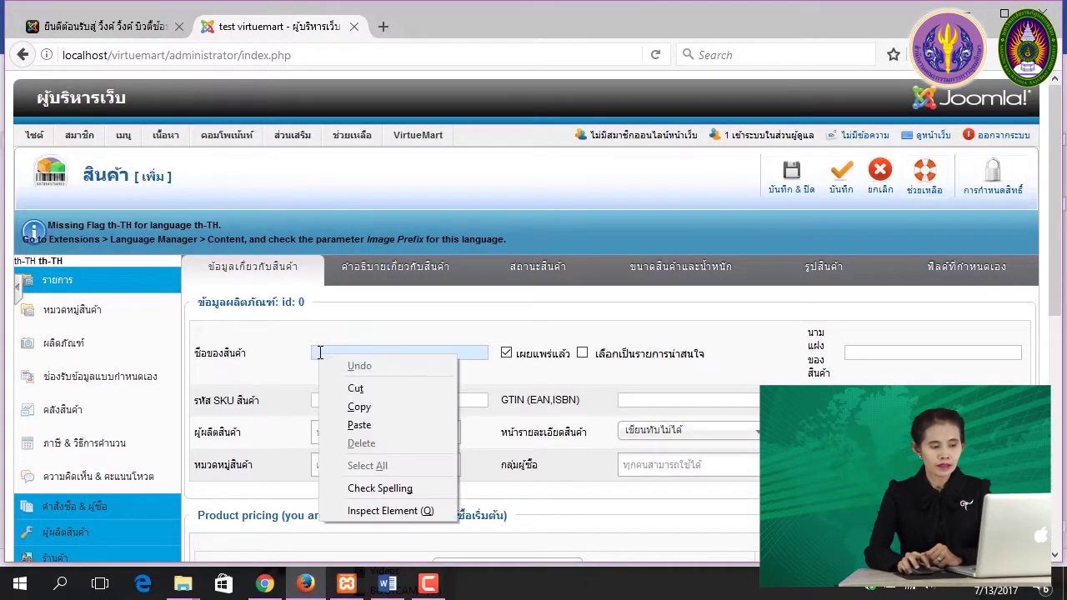
left_click(358, 425)
left_click(396, 311)
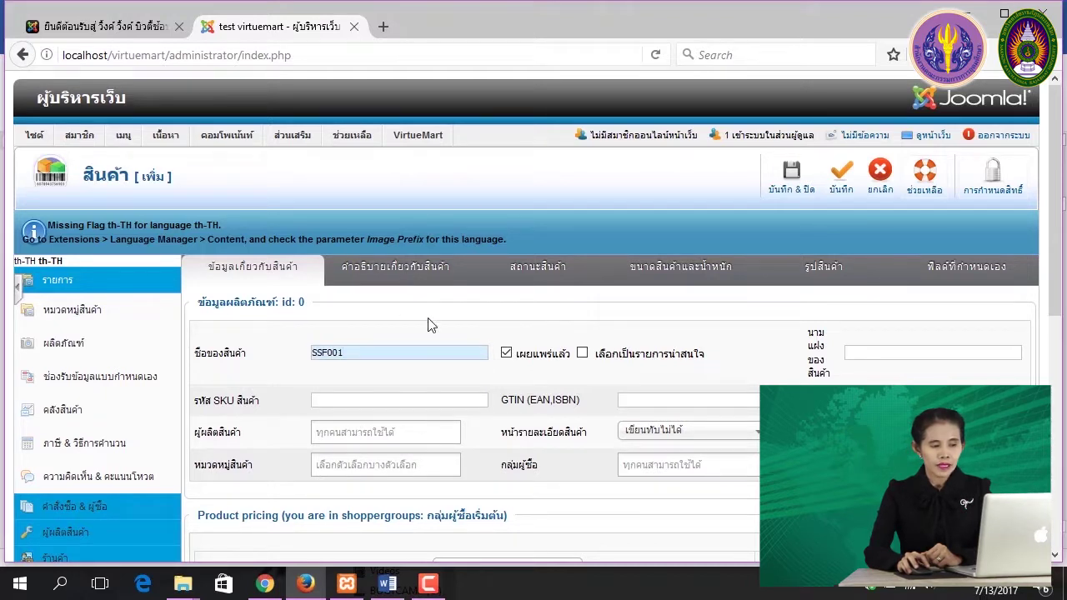
Open the new product's description section, then copy the name SKINFOOD Water Drop Facial Ice Vita Cream 95g from the ShopDetail Word document.
left_click(414, 275)
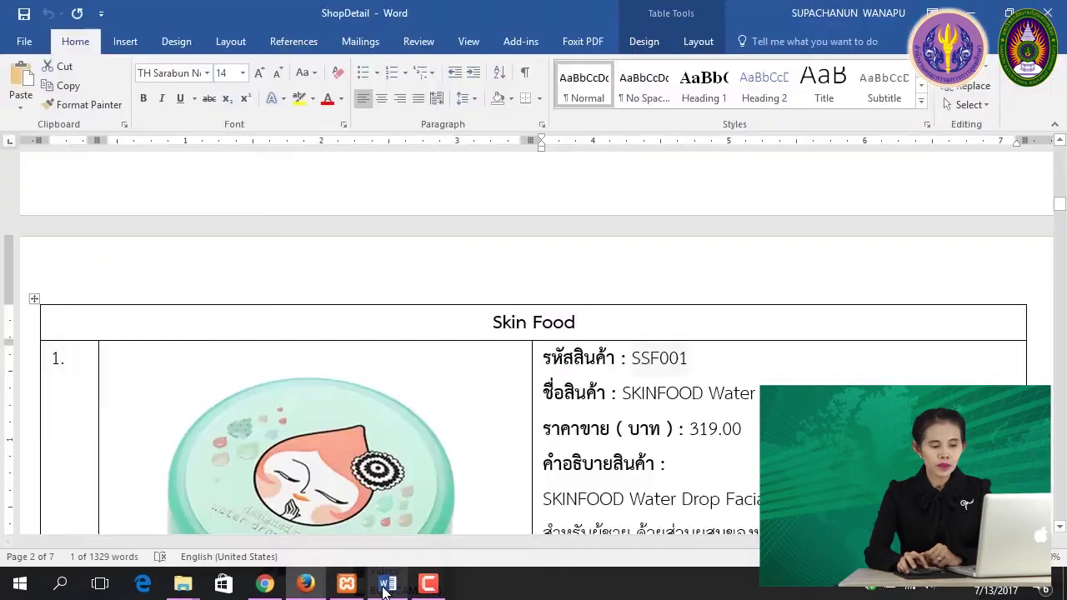
left_click(386, 583)
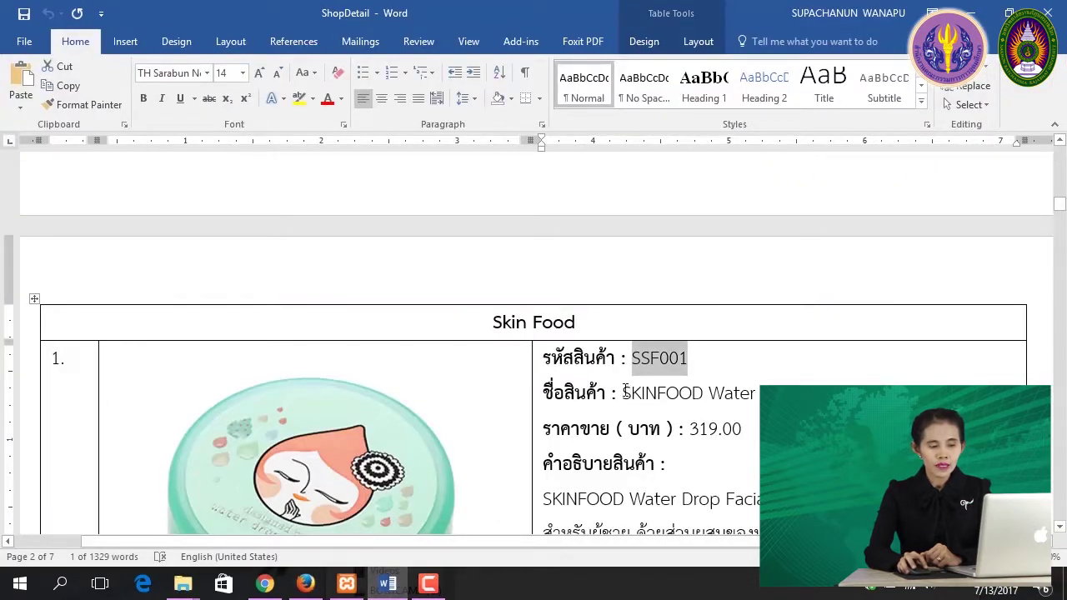
left_click_drag(624, 392, 967, 393)
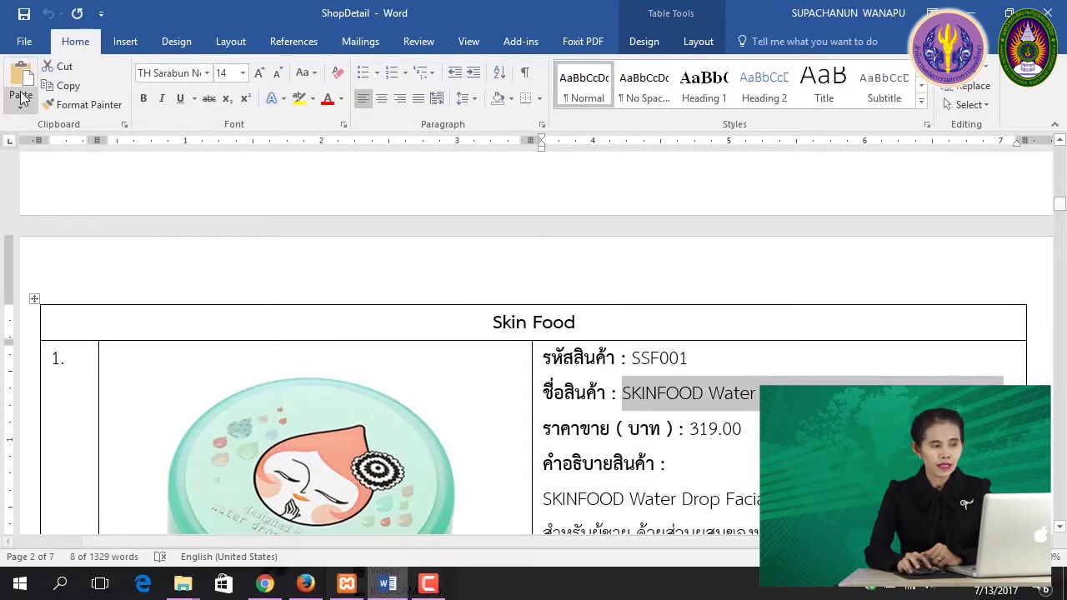
left_click(71, 86)
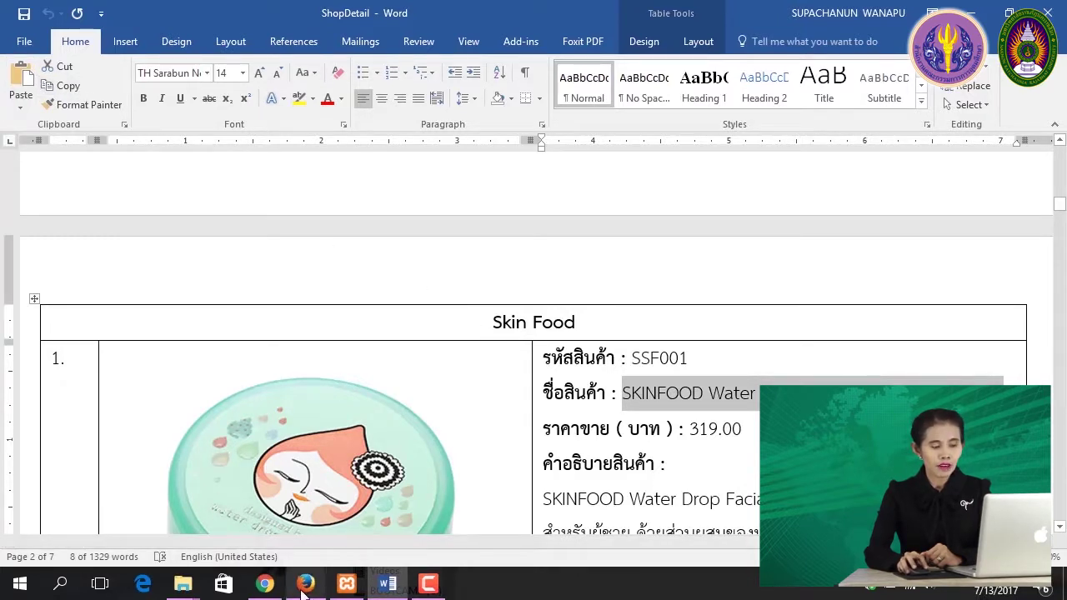
Back in Firefox, paste the copied product name into the short description of the new product.
left_click(309, 581)
left_click(253, 365)
right_click(230, 334)
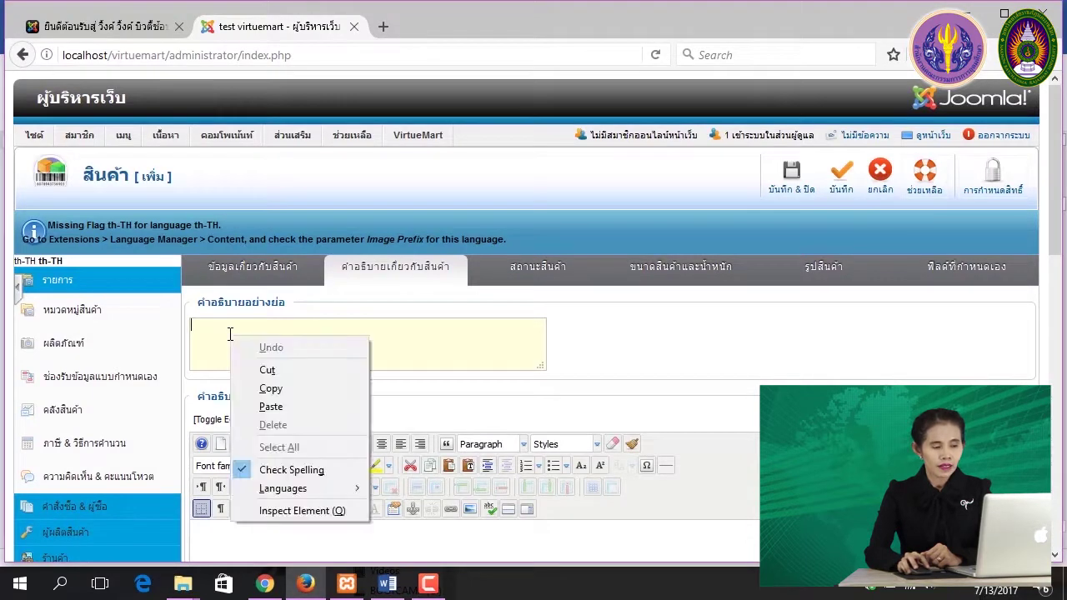
left_click(271, 408)
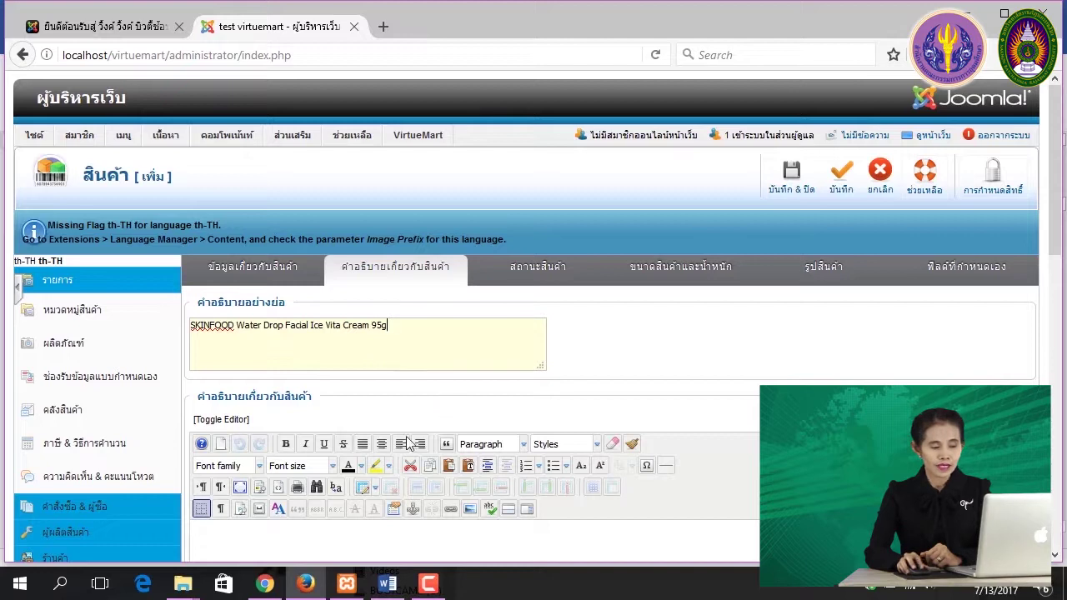
In the ShopDetail Word document, copy the first Skin Food item's full details, from the product code through the description text.
scroll(405, 458, "down", 4)
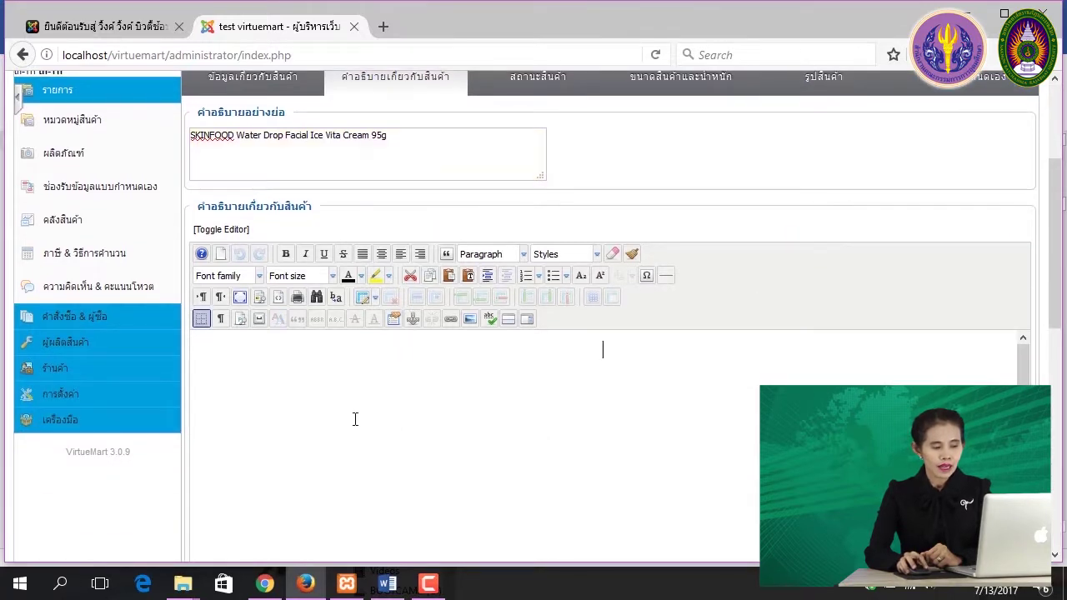
left_click(387, 584)
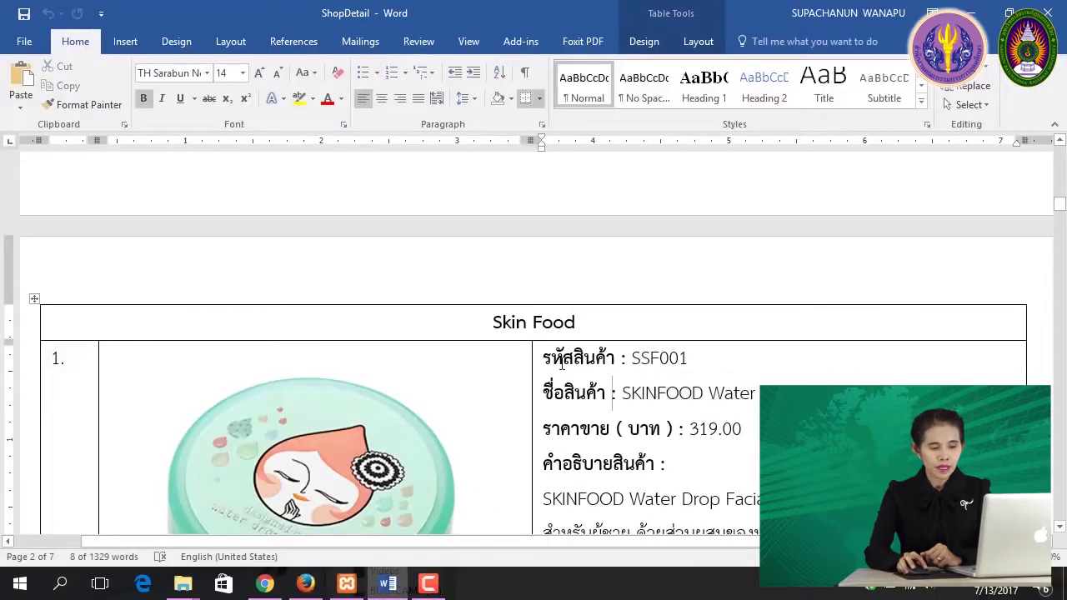
left_click_drag(533, 353, 703, 520)
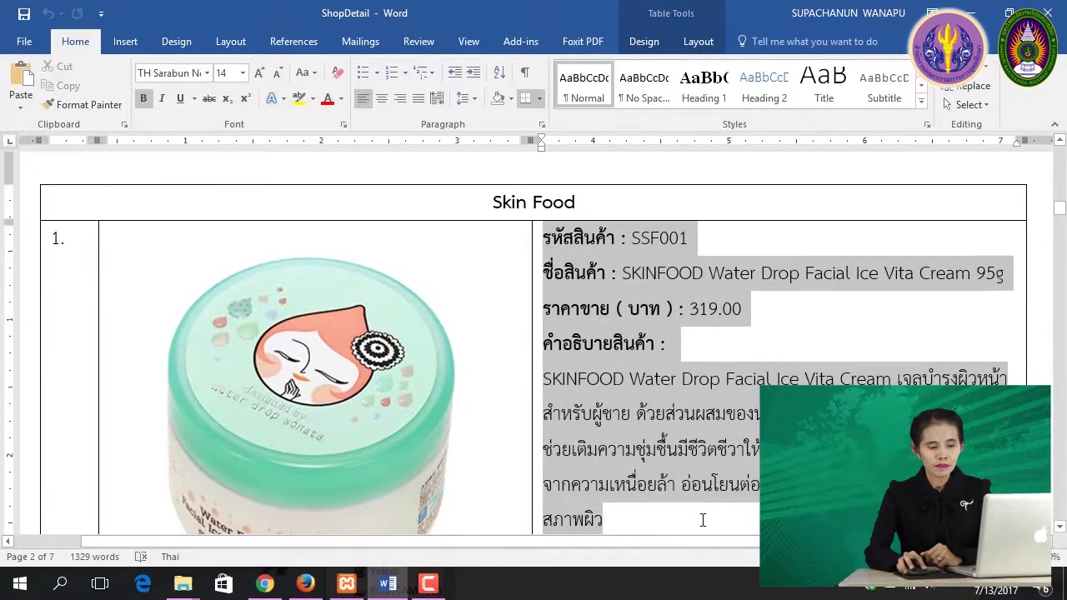
right_click(595, 350)
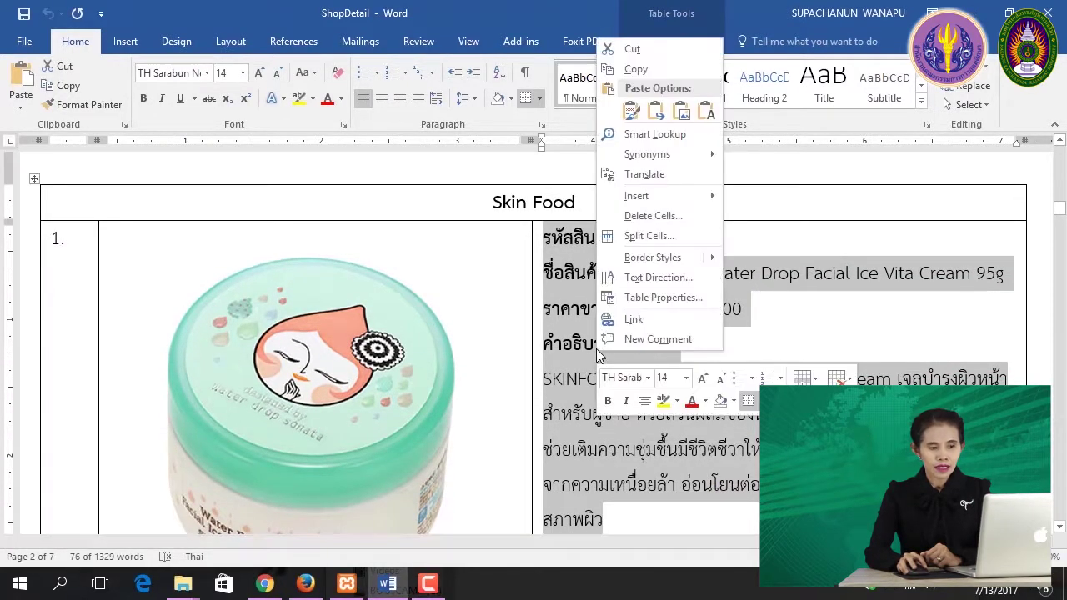
left_click(635, 69)
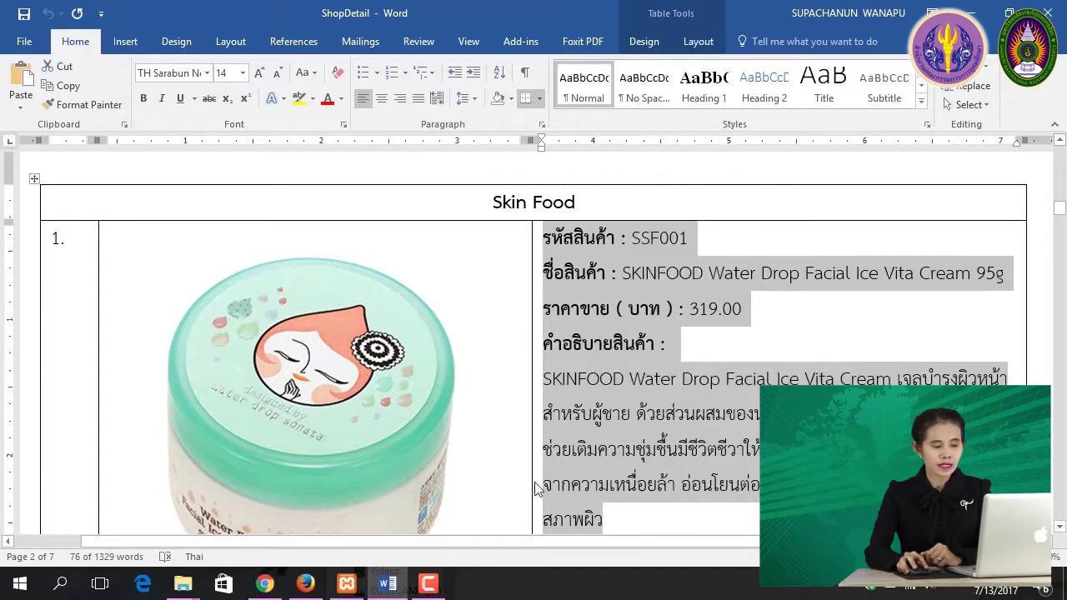
Back in Firefox, paste the copied details into the HTML source of the full product description and return to the formatted view.
left_click(307, 586)
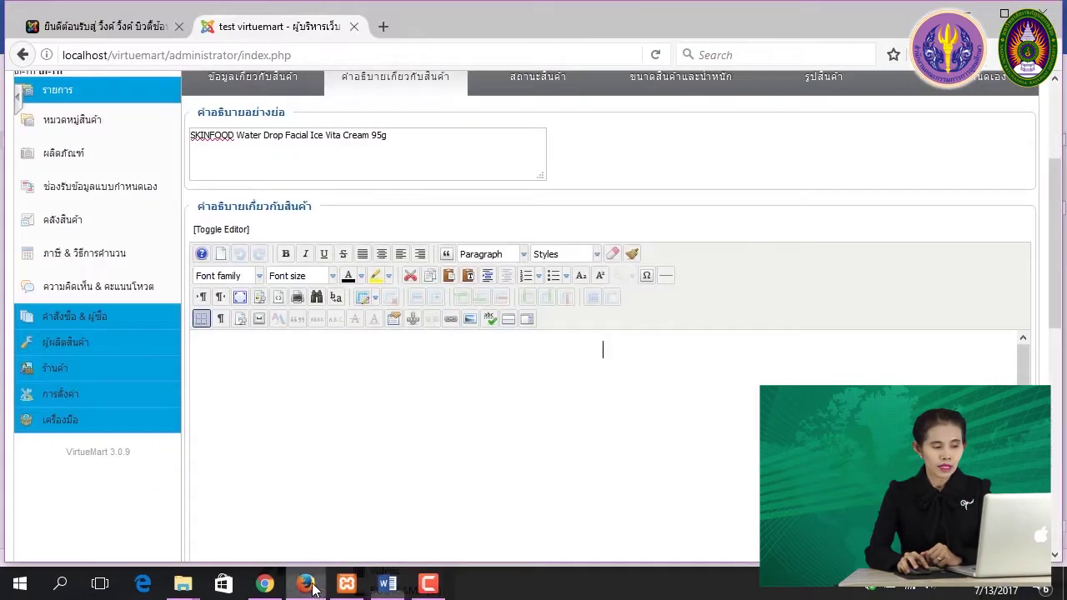
left_click(278, 298)
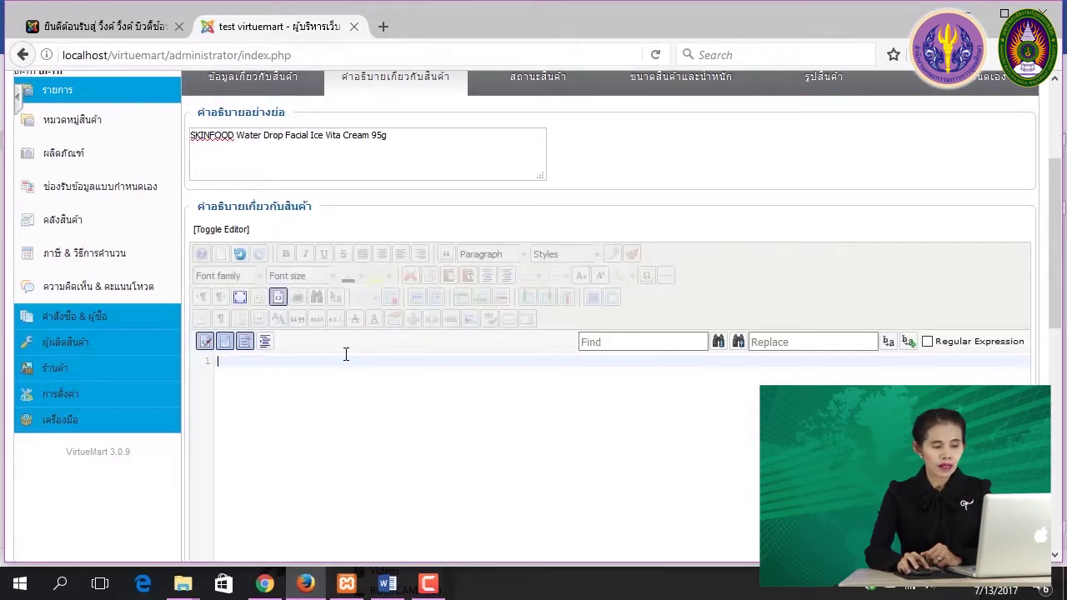
right_click(230, 363)
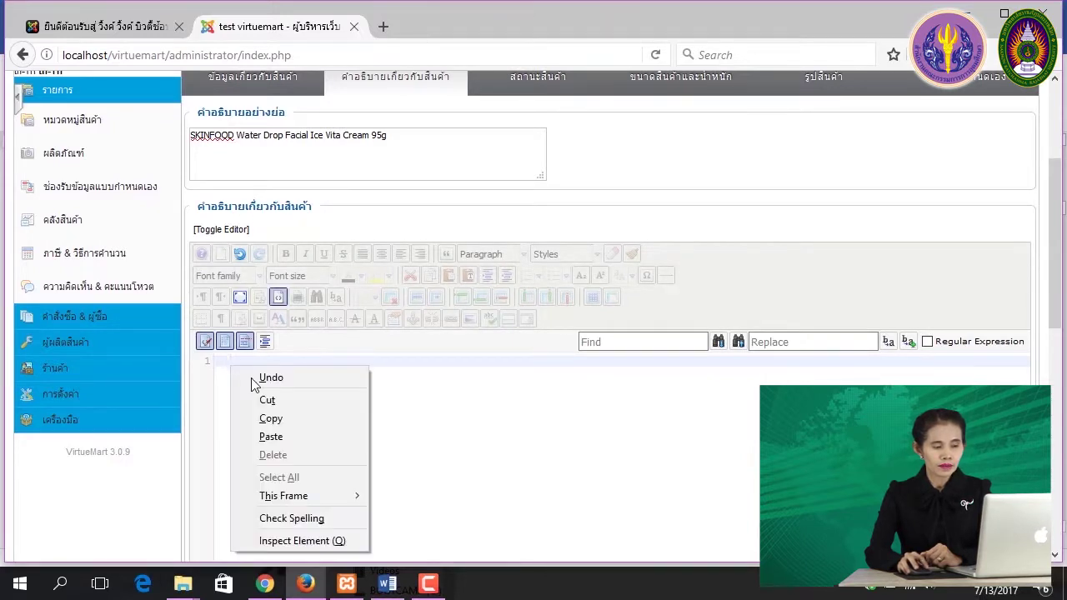
left_click(271, 437)
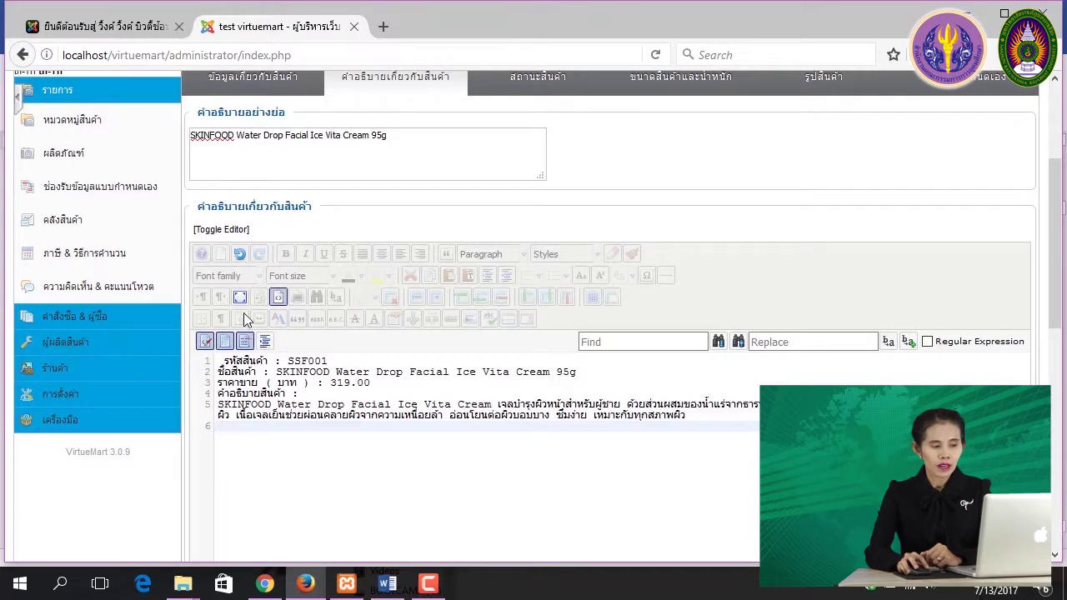
left_click(278, 300)
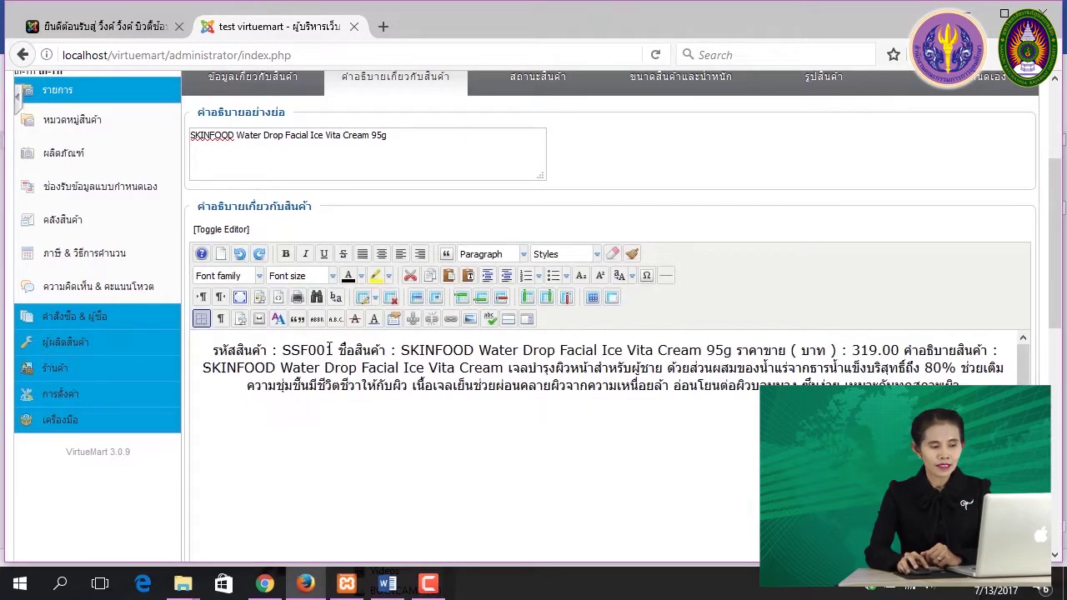
Split the pasted description into separate paragraphs for product code, product name, selling price and description text.
left_click(339, 350)
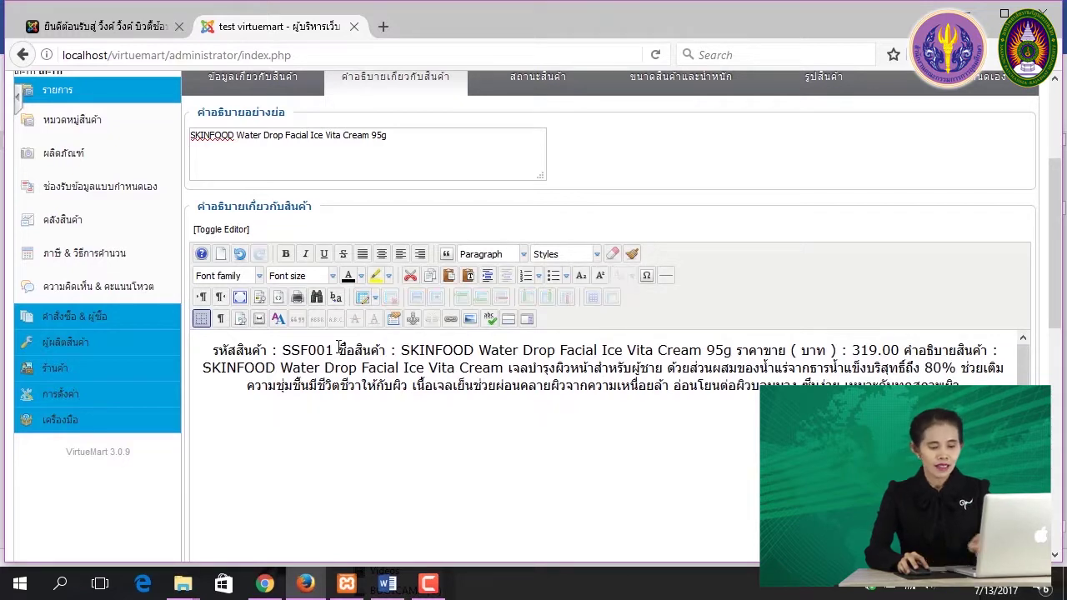
key("Return")
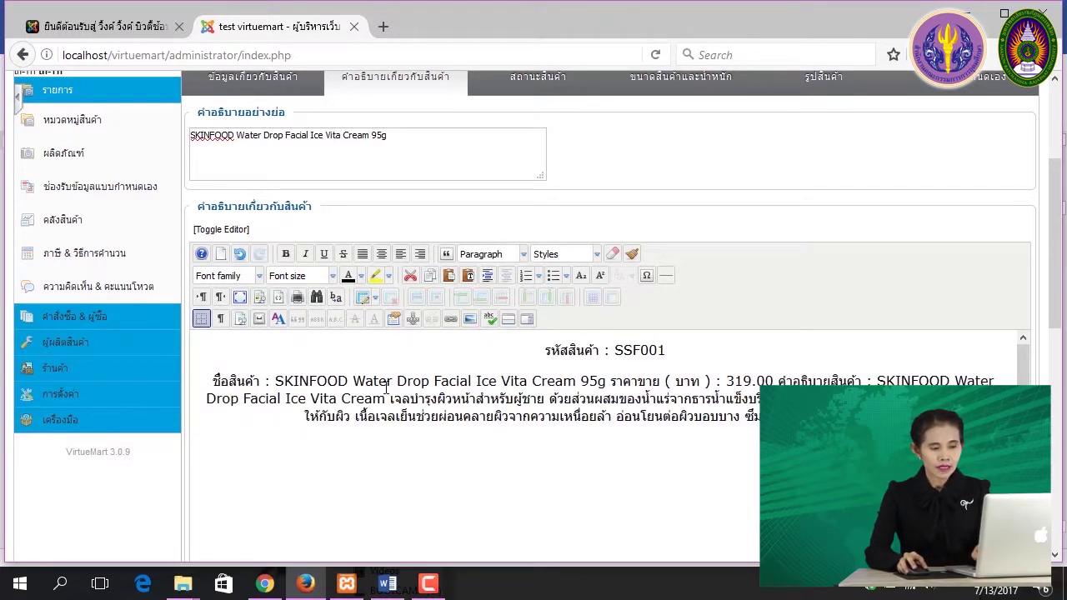
left_click(612, 381)
key("Return")
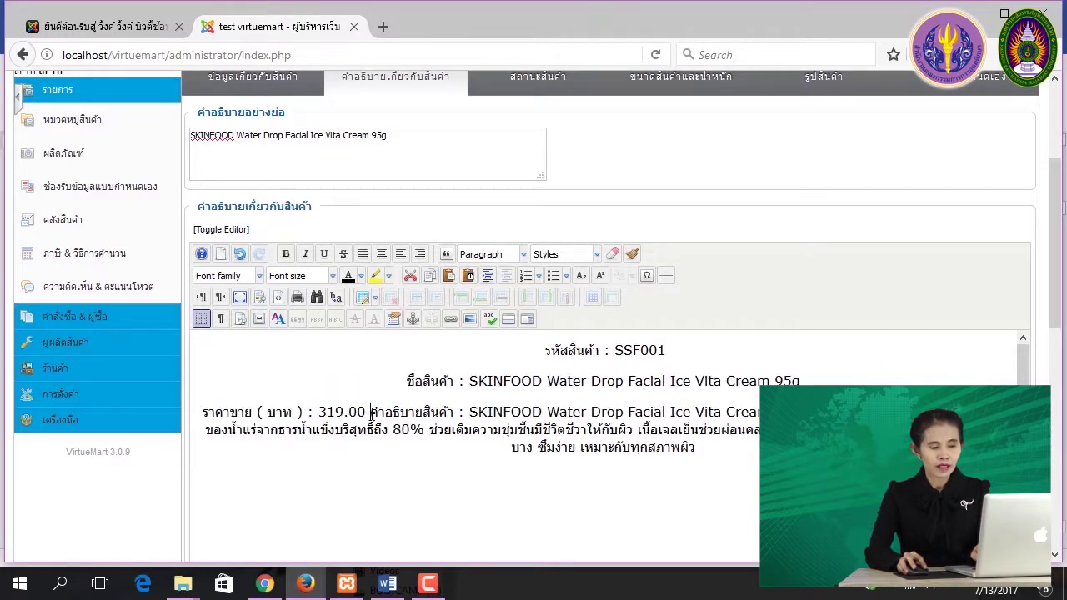
key("Return")
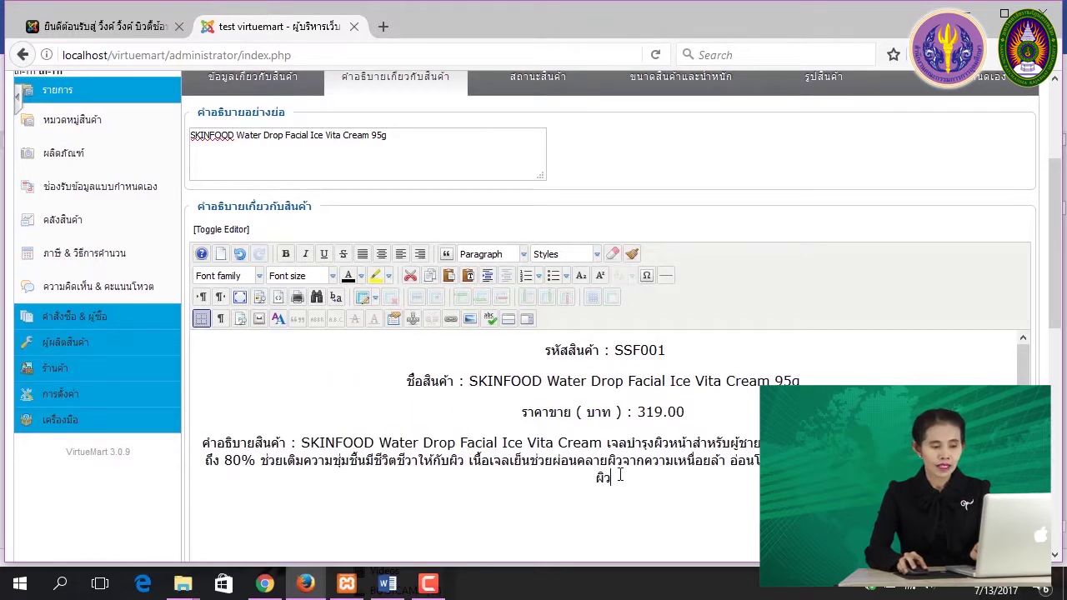
Left-align all paragraphs of the full description and remove the extra space before the product code label.
left_click_drag(619, 476, 519, 352)
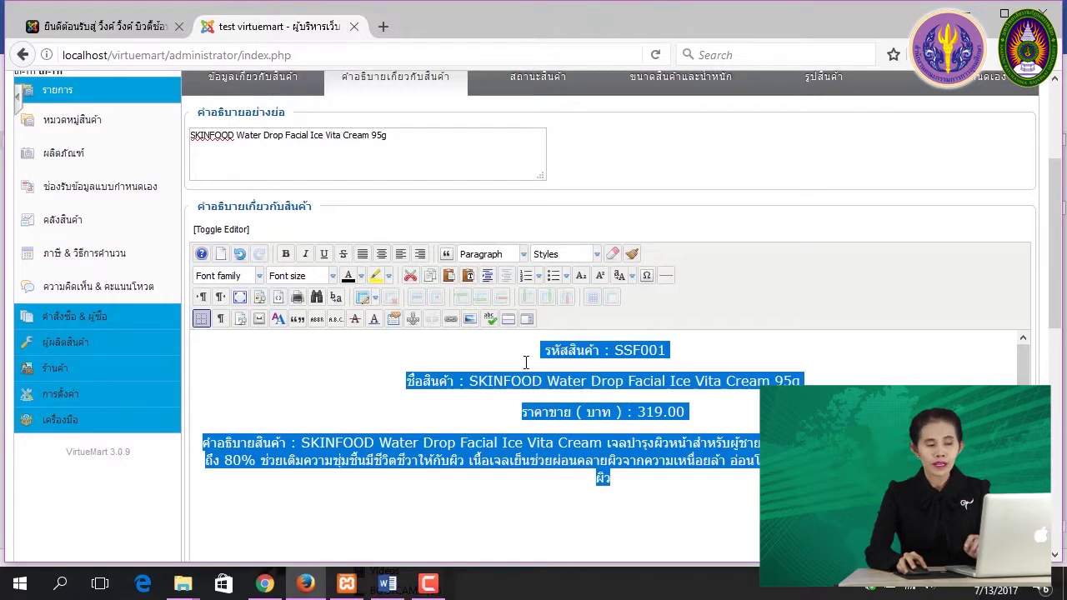
left_click(400, 254)
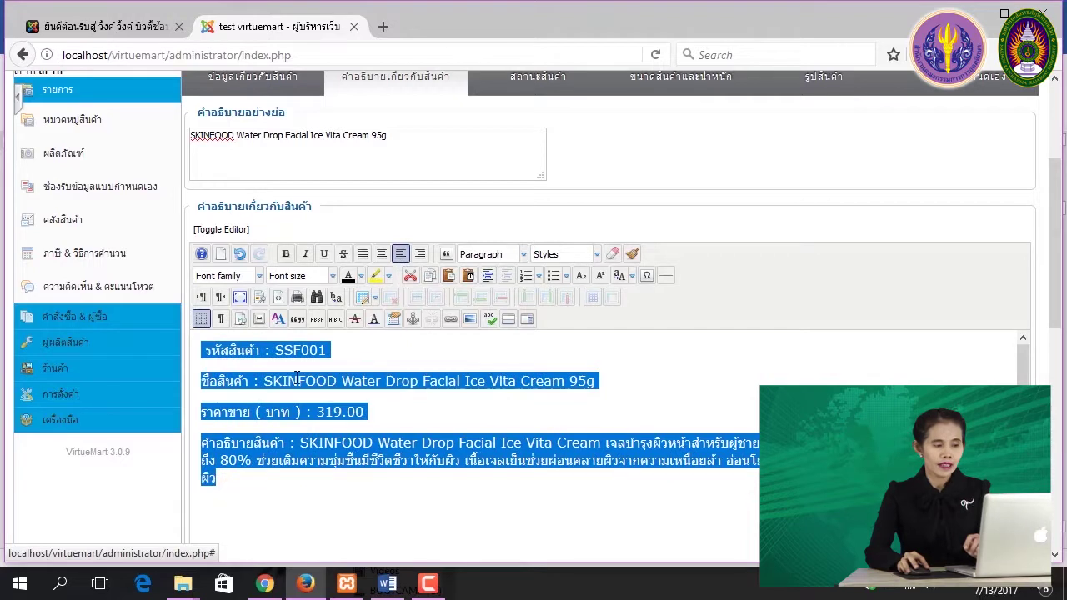
left_click(265, 351)
left_click(206, 351)
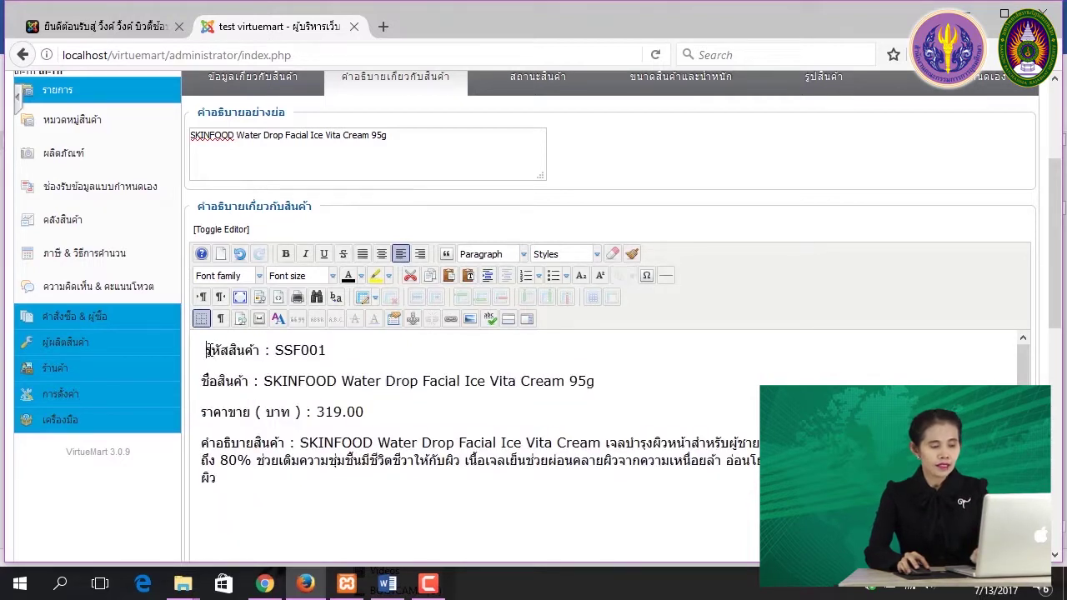
key("BackSpace")
Make the four labels รหัสสินค้า, ชื่อสินค้า, ราคาขาย ( บาท ) and คำอธิบายสินค้า bold, including their colons.
left_click_drag(265, 351, 200, 351)
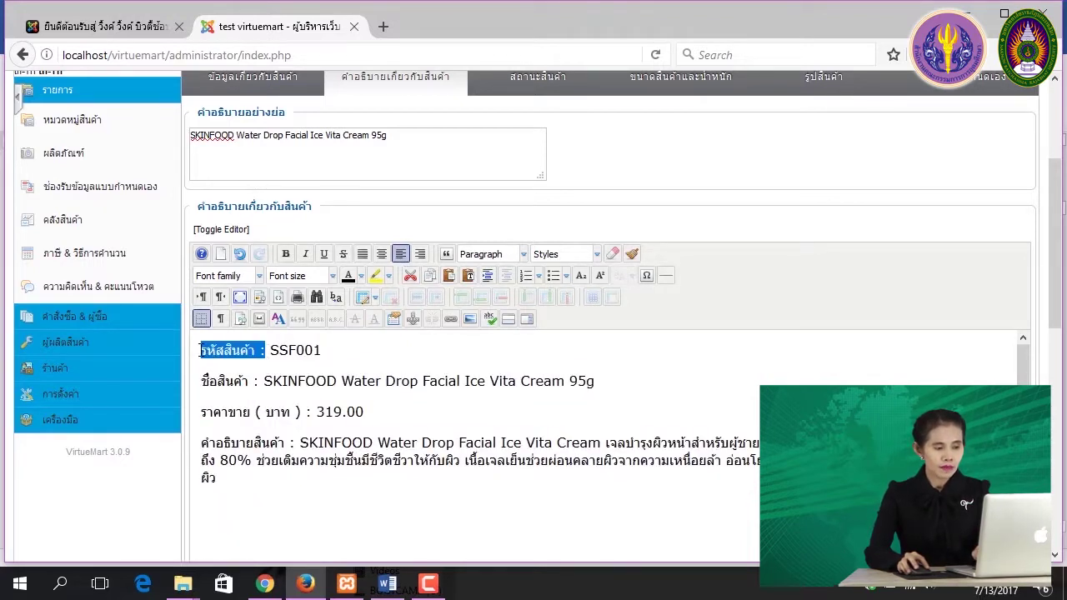
left_click(285, 254)
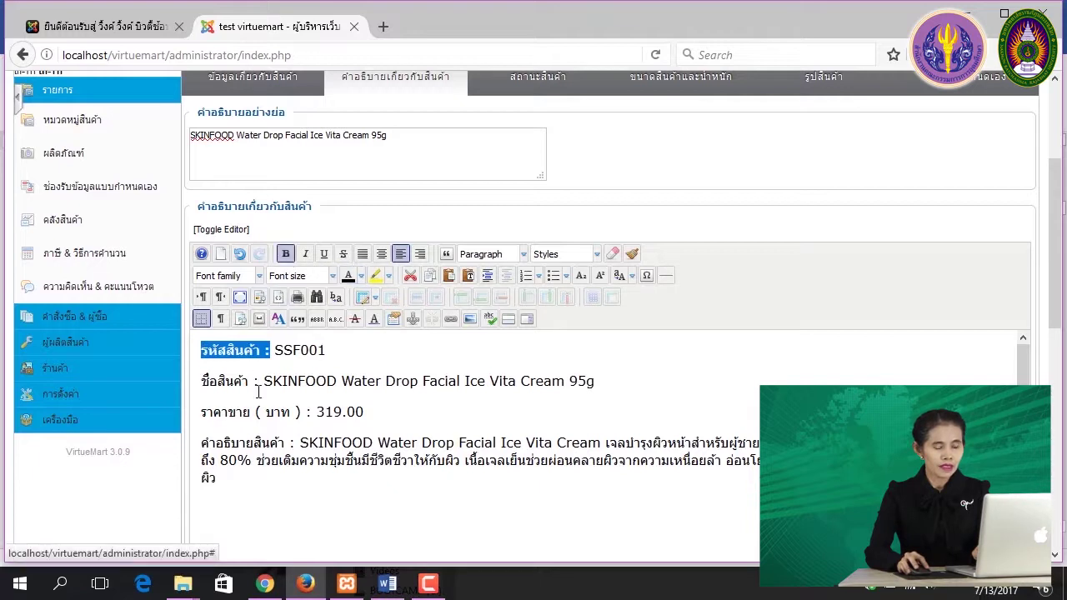
left_click_drag(260, 381, 194, 384)
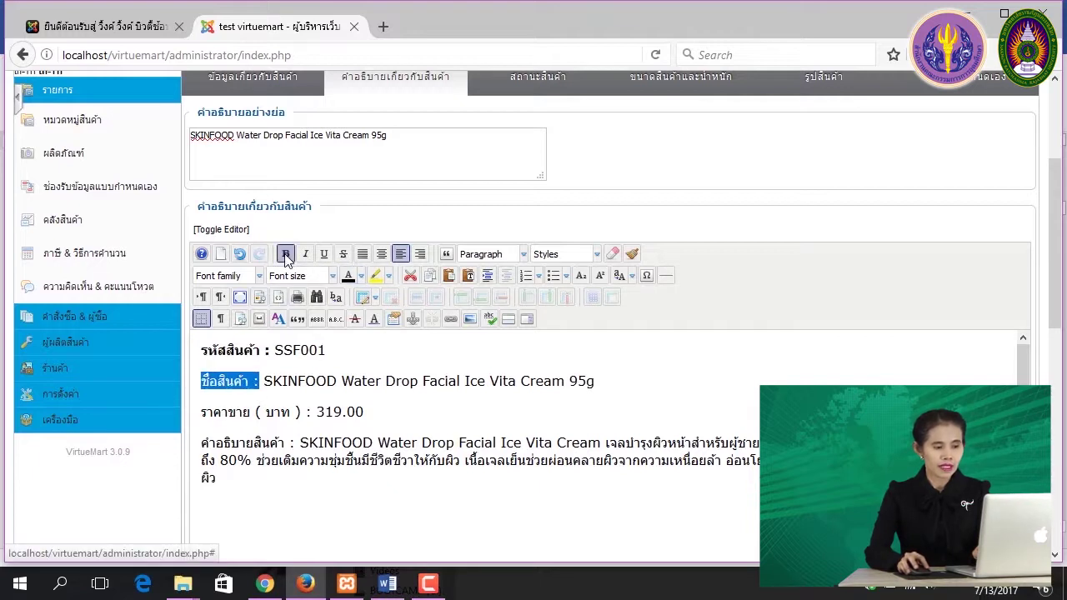
left_click(286, 254)
left_click(307, 412)
left_click_drag(308, 411, 200, 411)
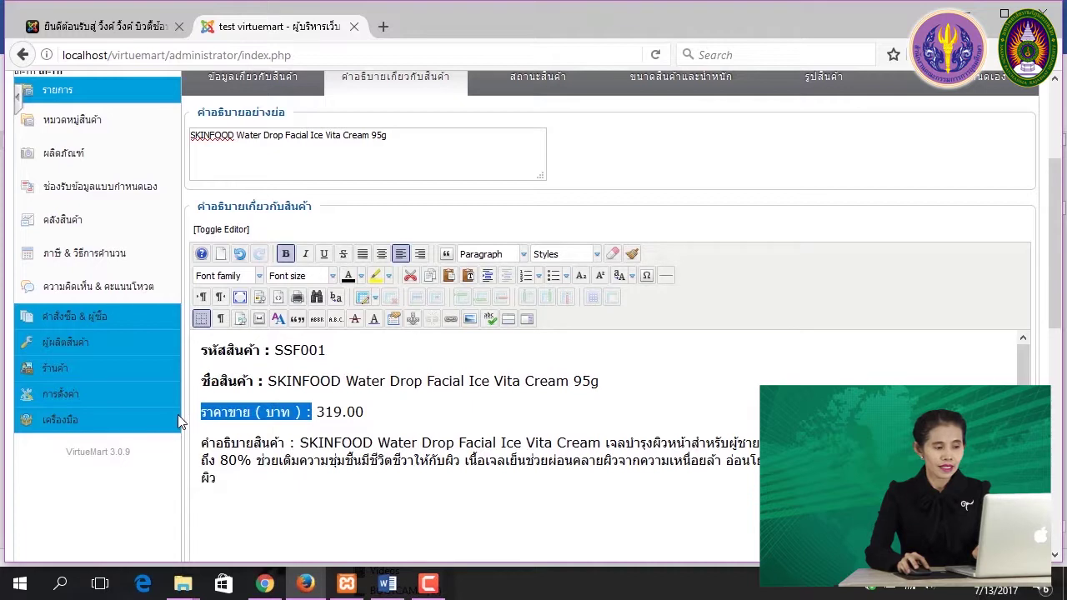
left_click(285, 254)
left_click_drag(295, 442, 197, 450)
left_click(285, 253)
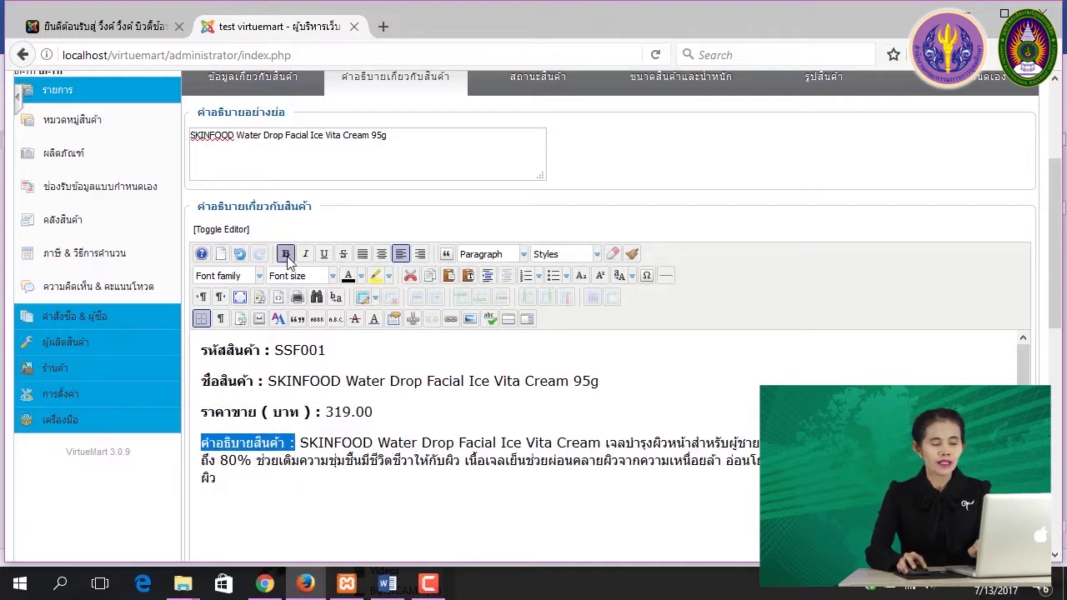
In the product's image settings, choose SSF001 from the Skinfood picture folder as the file to upload.
scroll(644, 489, "up", 3)
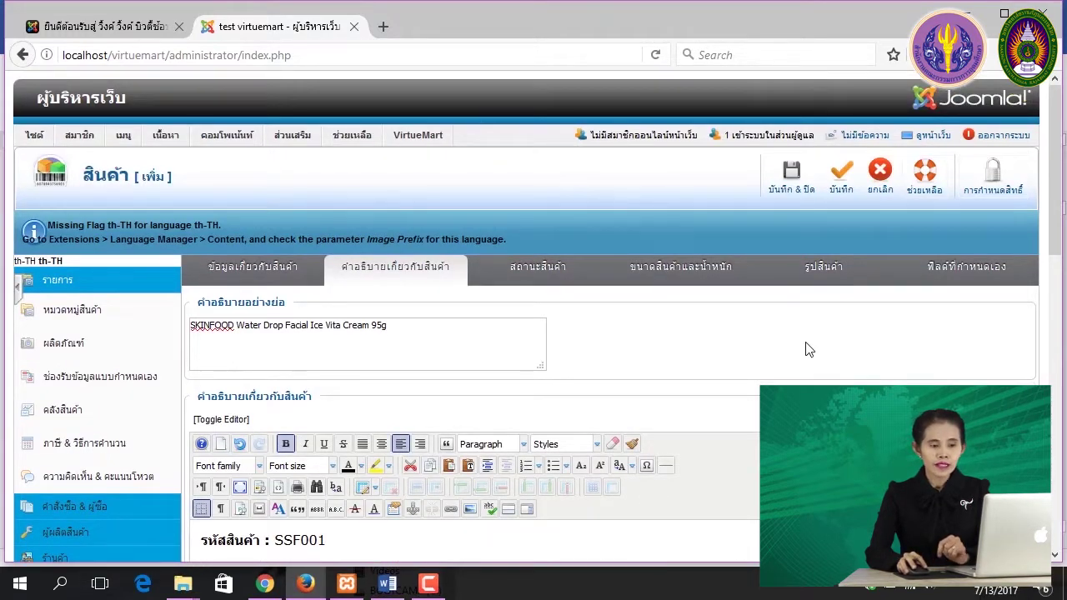
left_click(818, 273)
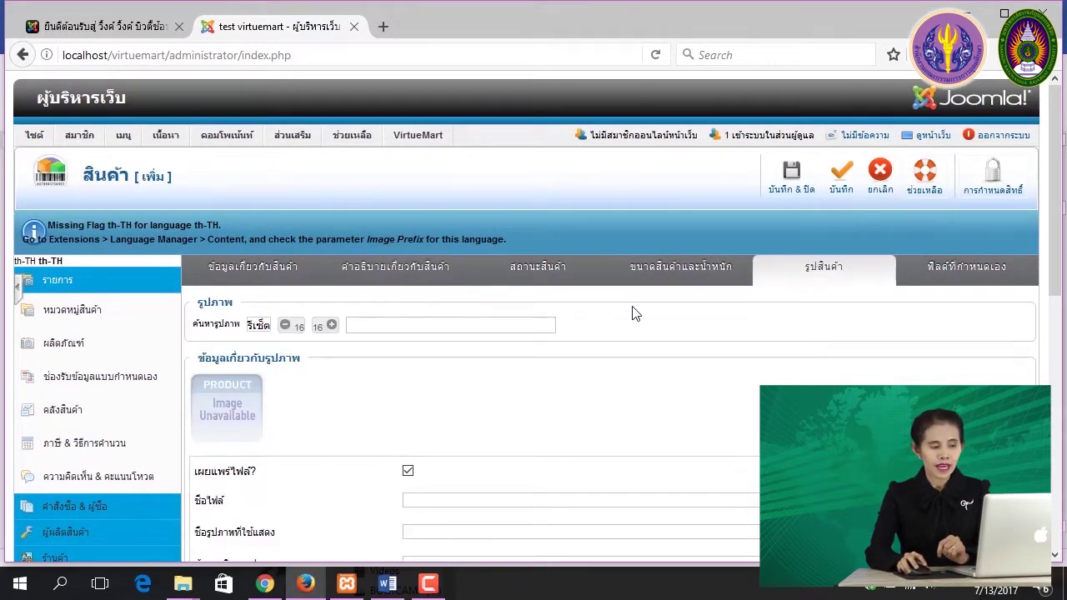
scroll(453, 432, "down", 10)
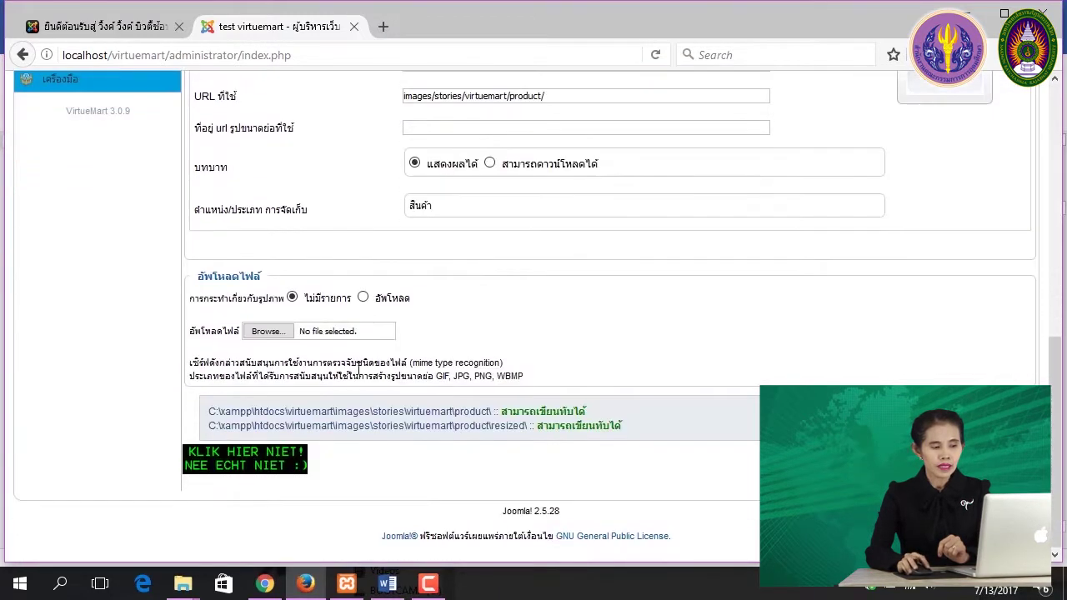
left_click(266, 331)
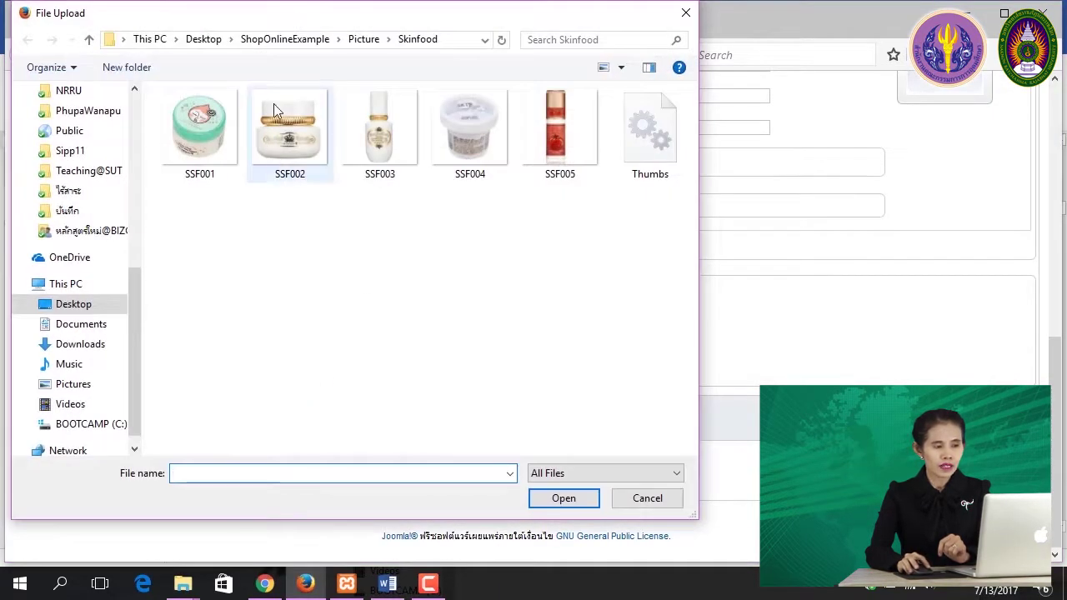
left_click(189, 123)
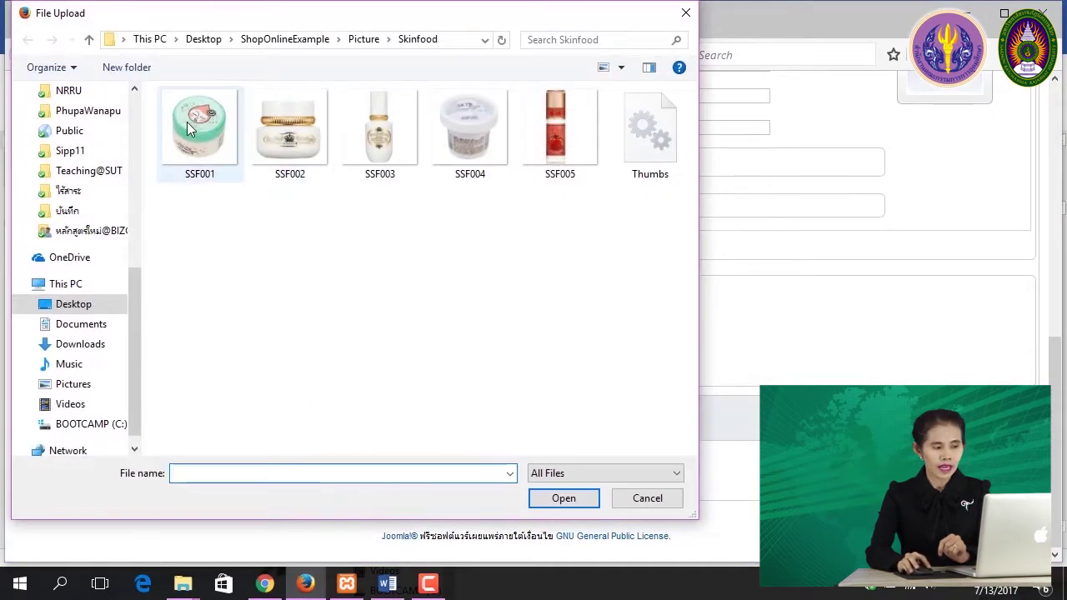
left_click(563, 498)
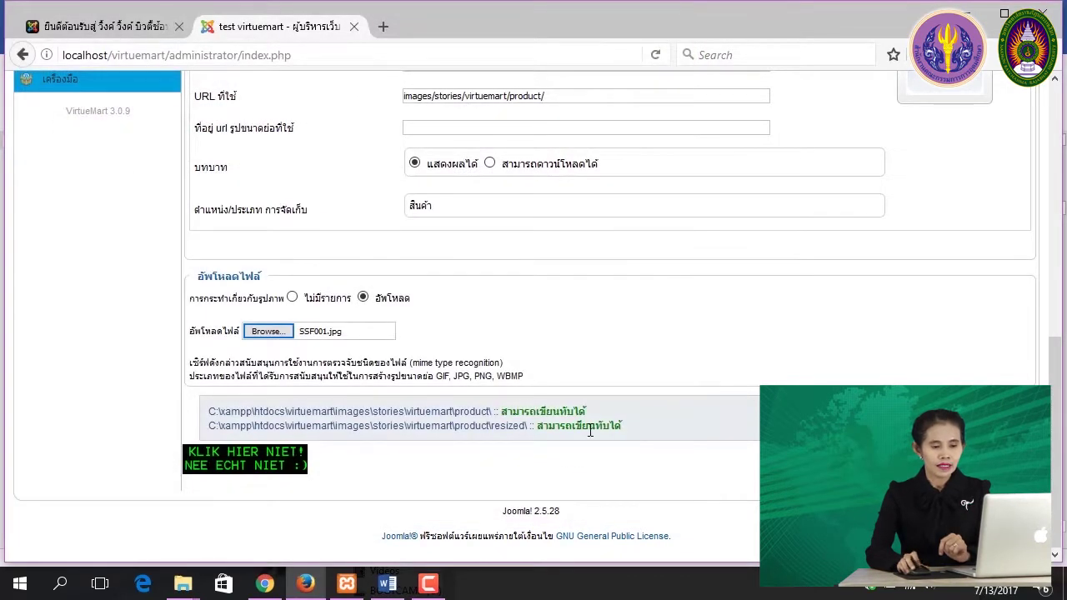
scroll(590, 430, "up", 10)
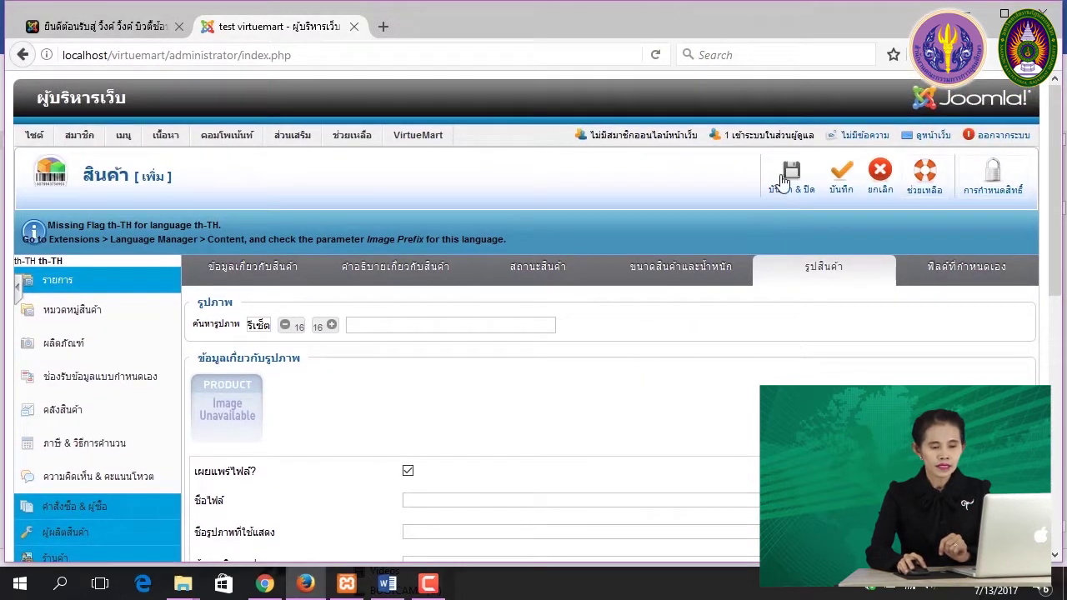
Save the product with its image and assign it to the Skin Food category.
left_click(845, 175)
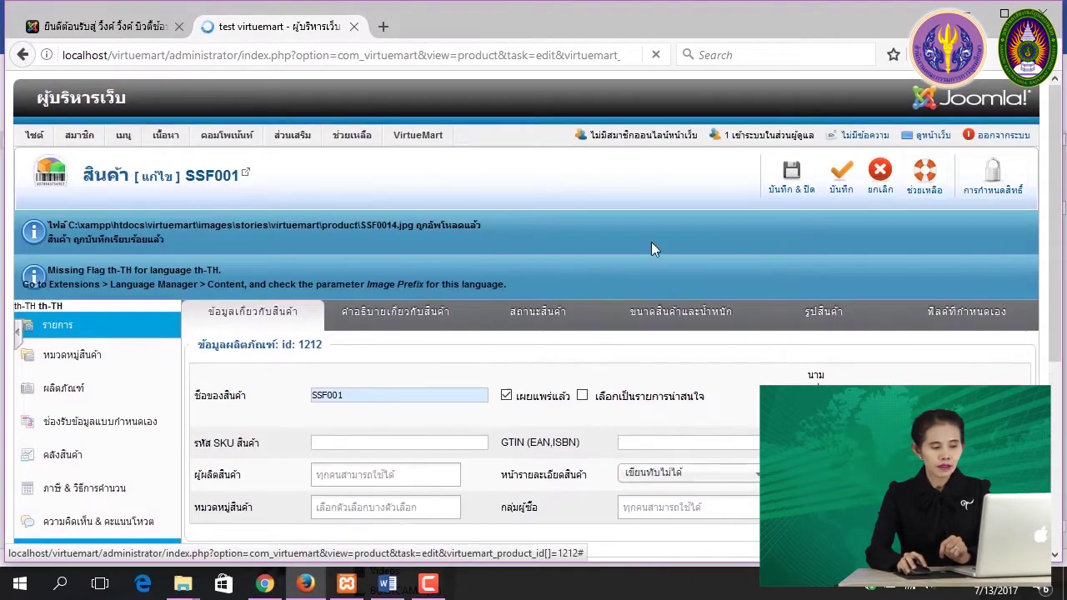
scroll(444, 442, "down", 2)
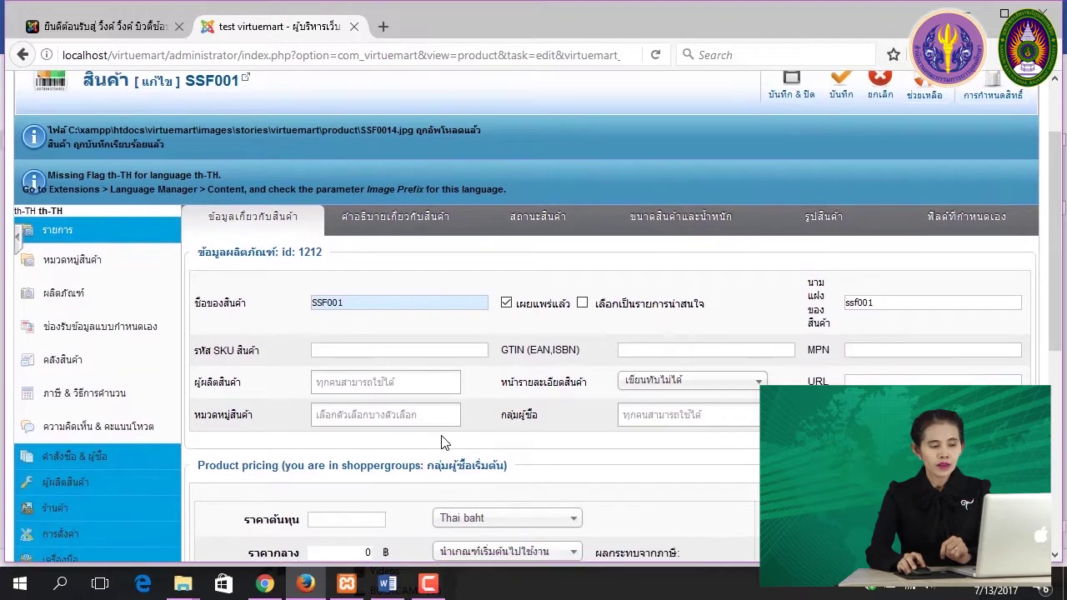
left_click(346, 417)
scroll(353, 414, "down", 2)
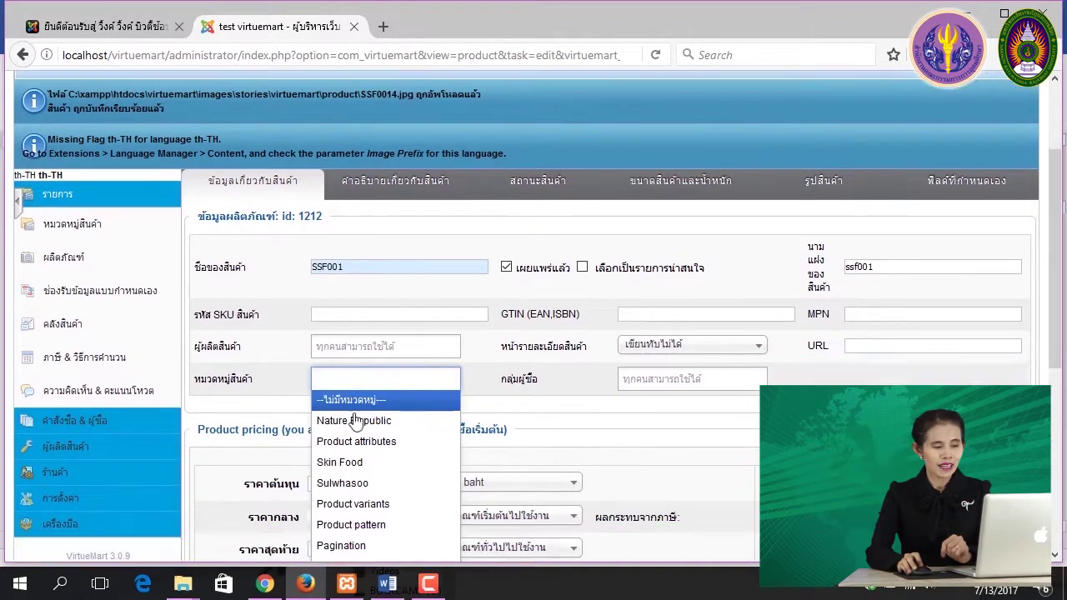
scroll(377, 449, "down", 2)
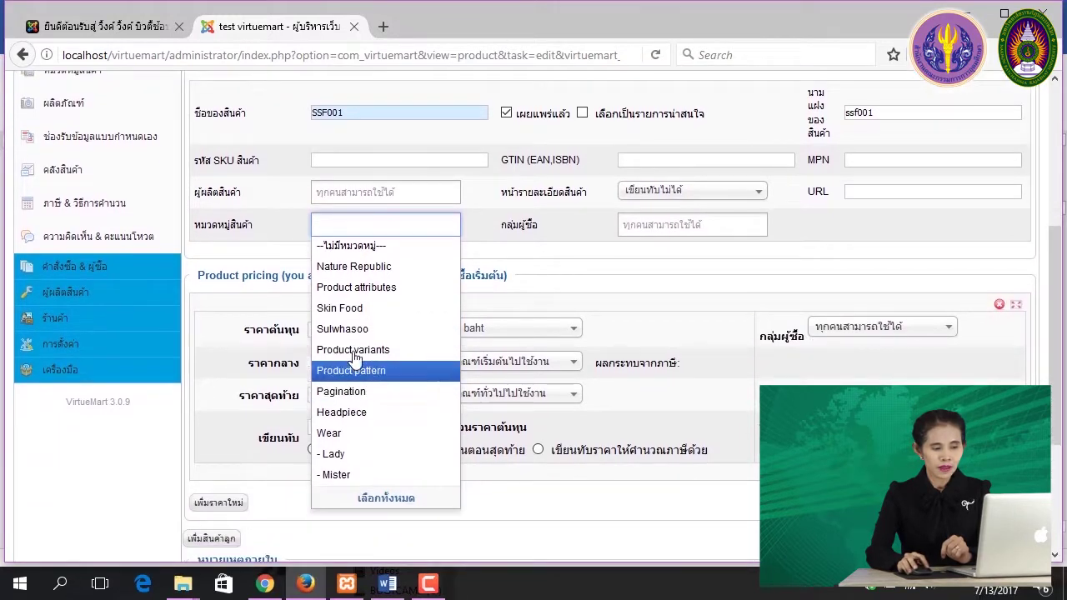
left_click(351, 310)
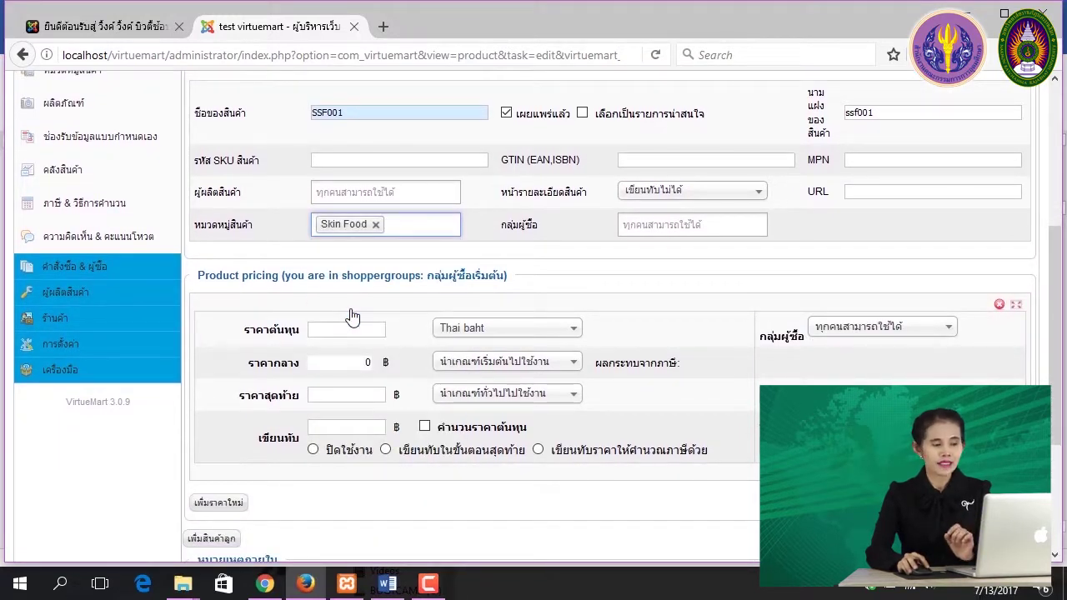
Set the product's cost price and final price to 319 baht, and save and close the product.
left_click(334, 331)
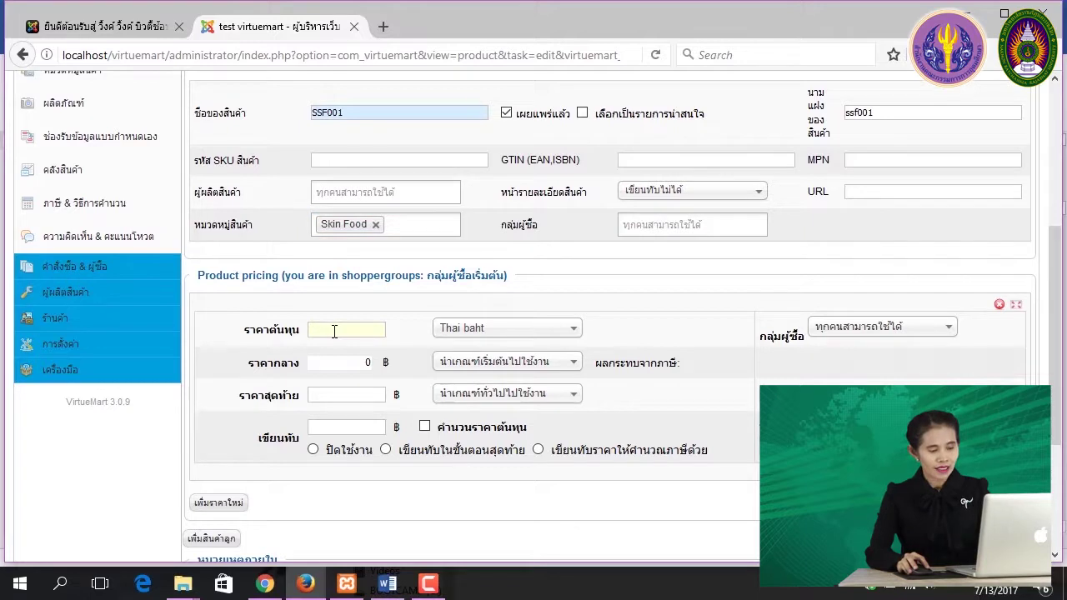
type("319")
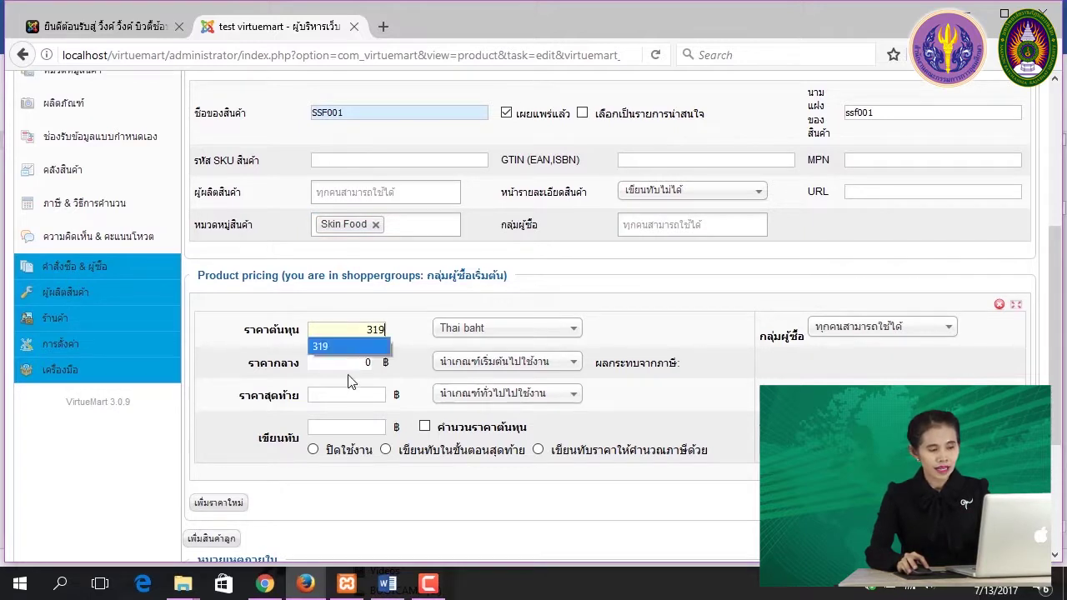
left_click(367, 394)
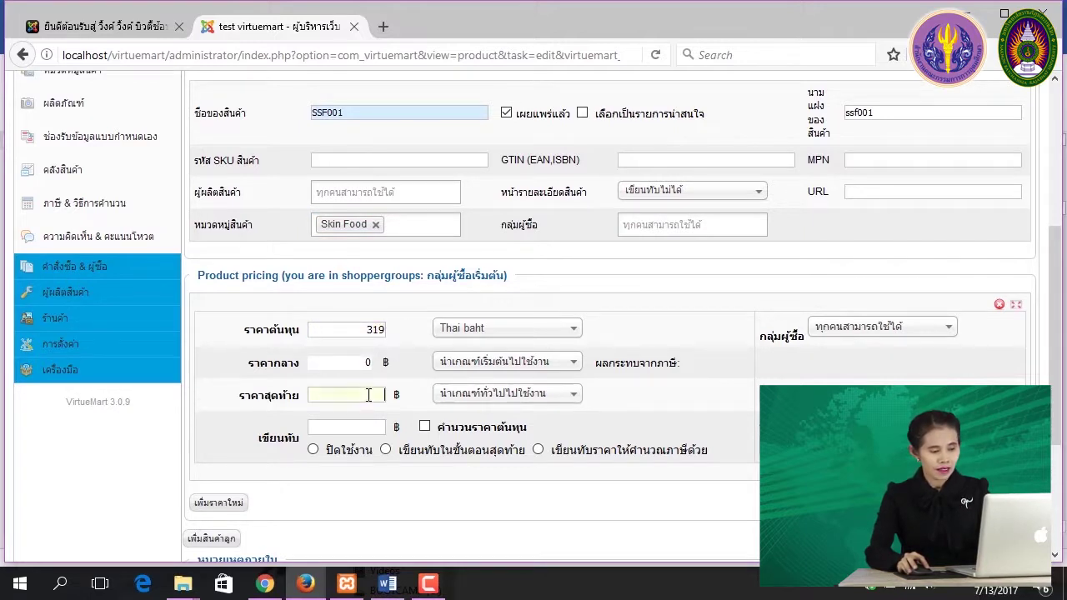
left_click(366, 392)
type("319")
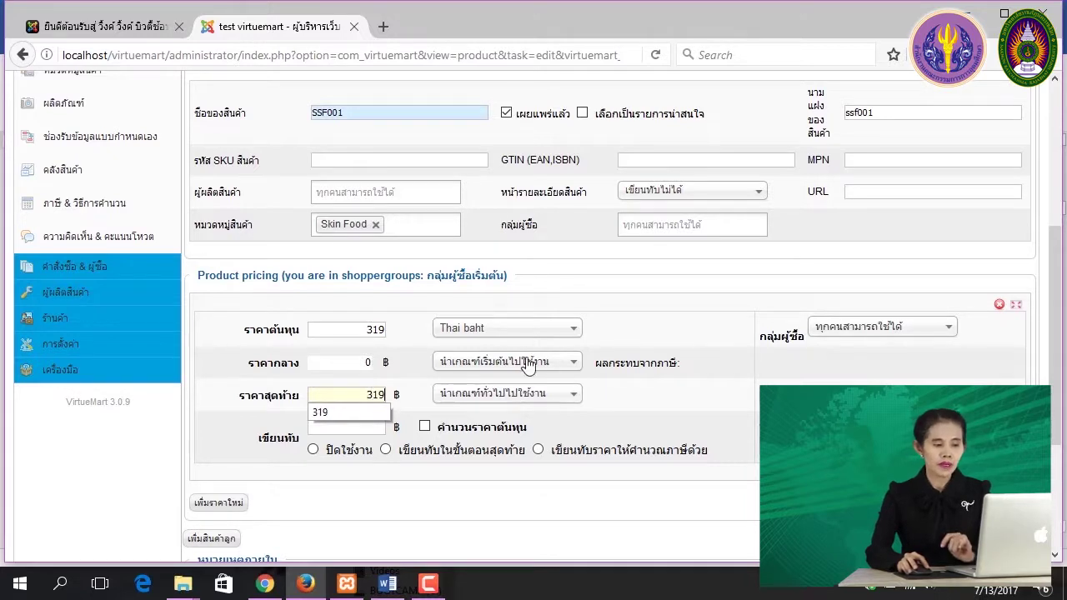
key("Return")
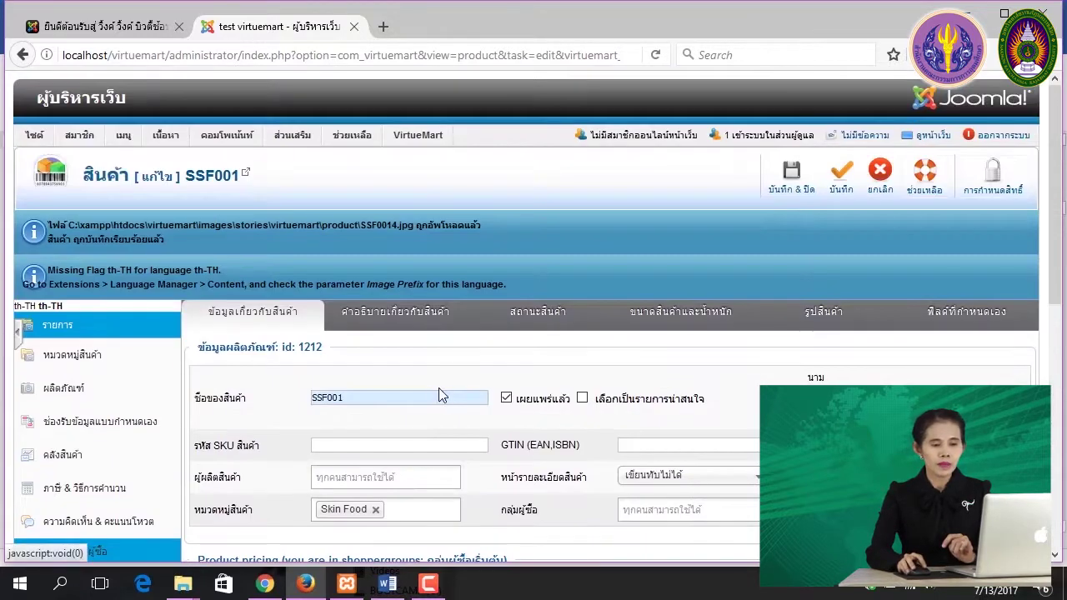
left_click(788, 177)
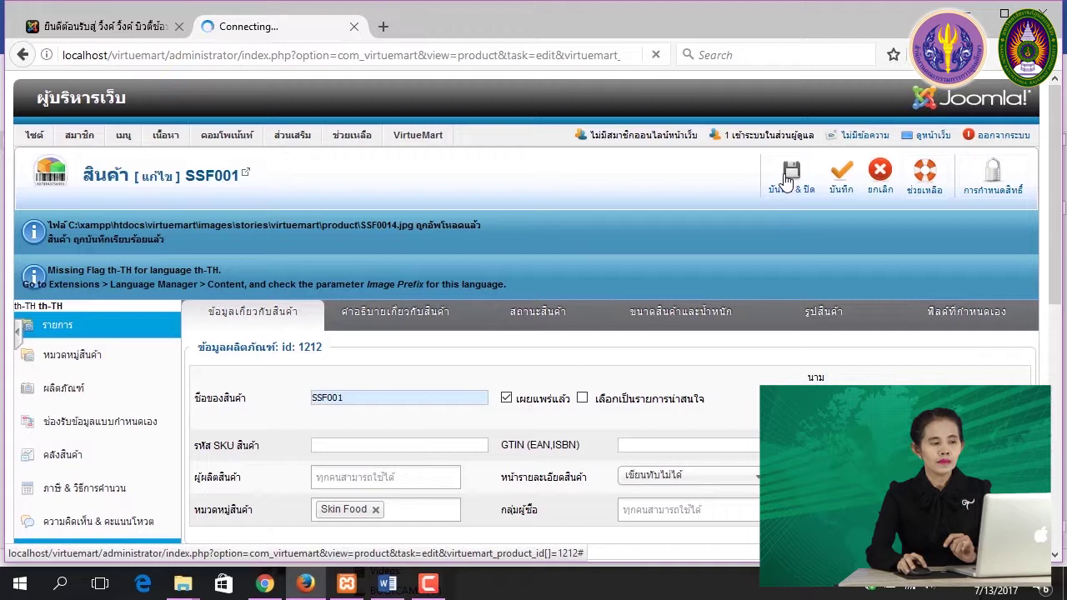
Reload the shop's front page and check how SSF001 appears among the new products.
left_click(117, 27)
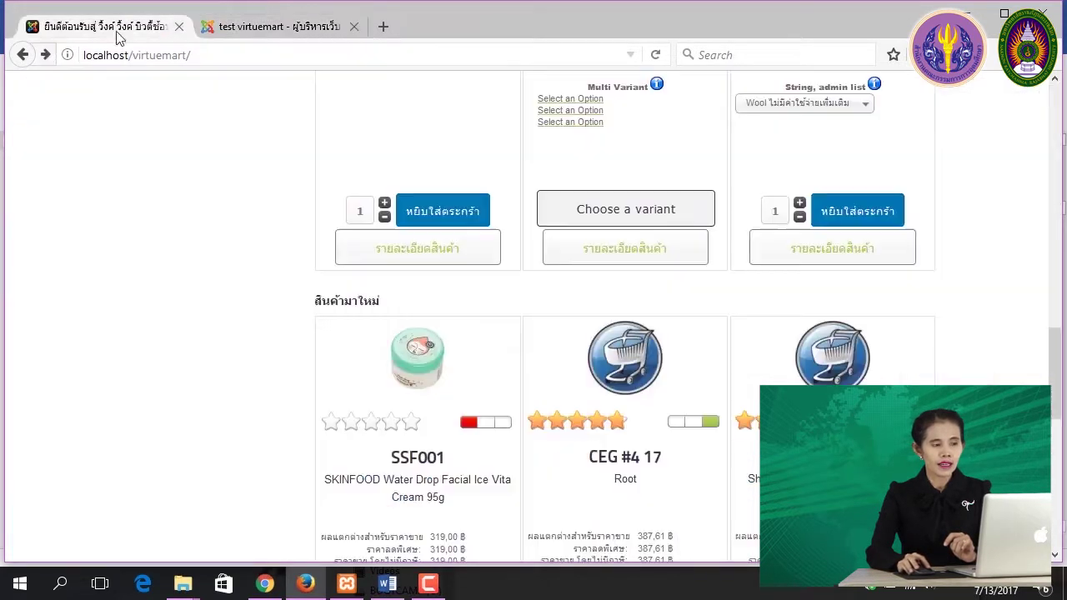
left_click(231, 51)
key("Return")
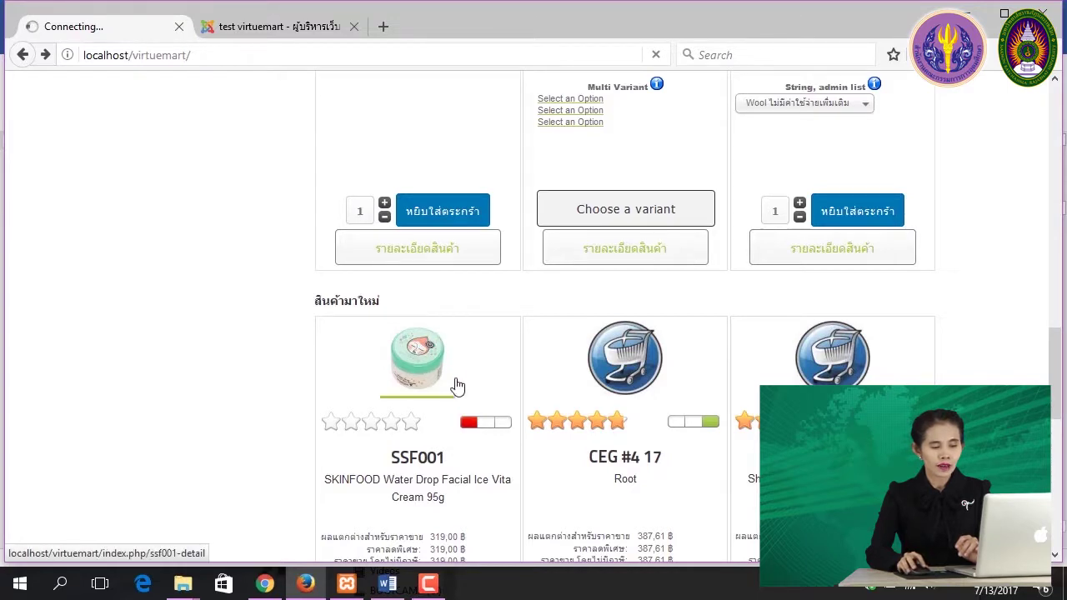
scroll(500, 450, "down", 5)
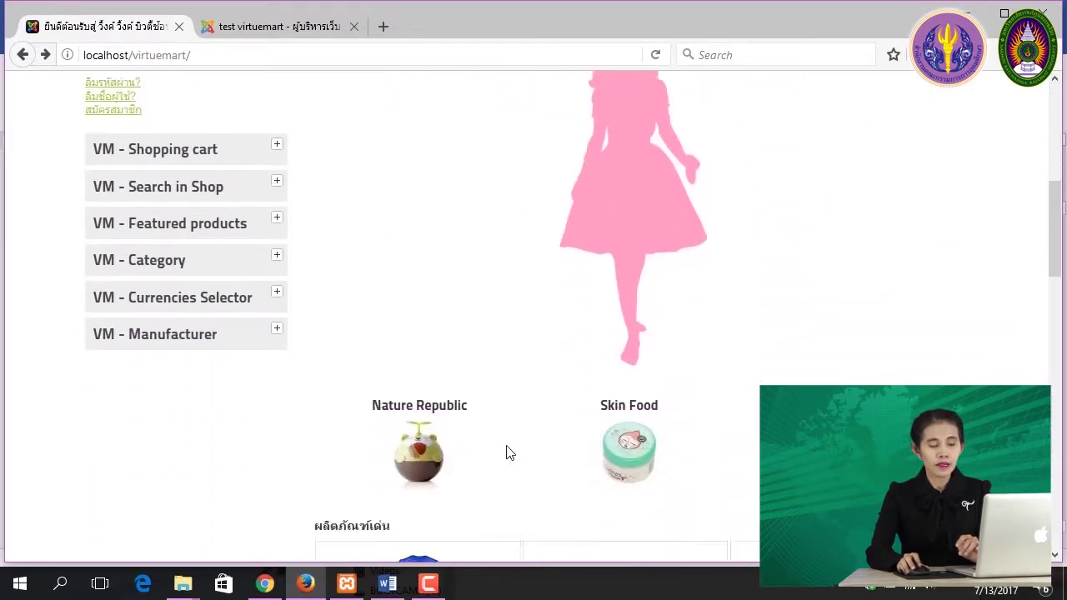
scroll(505, 445, "down", 10)
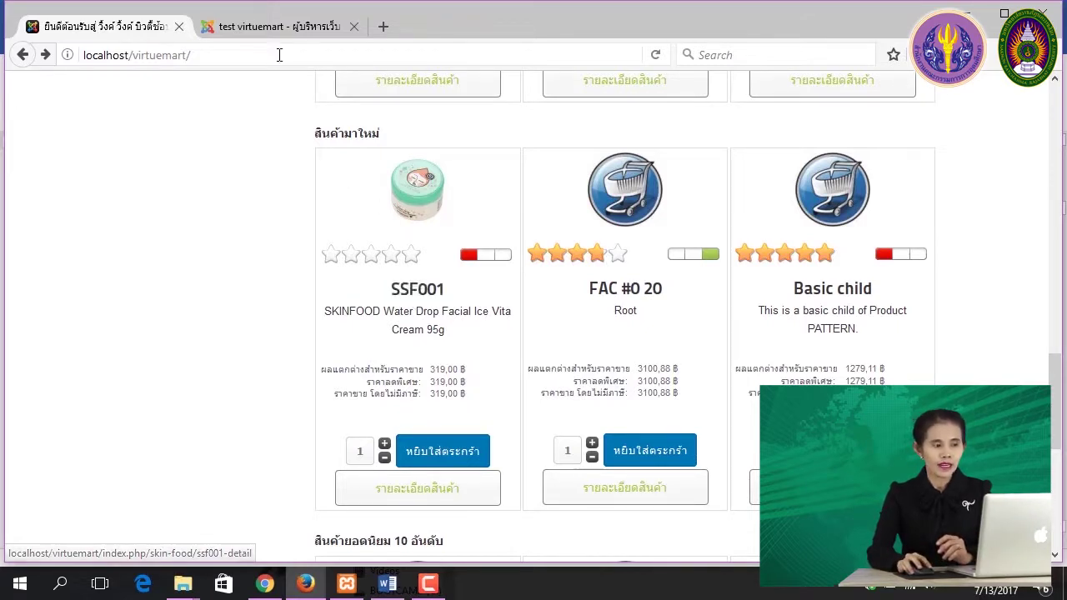
Create a new product and copy the code SNR001 from the ShopDetail document's Nature republic table as its product name.
left_click(275, 27)
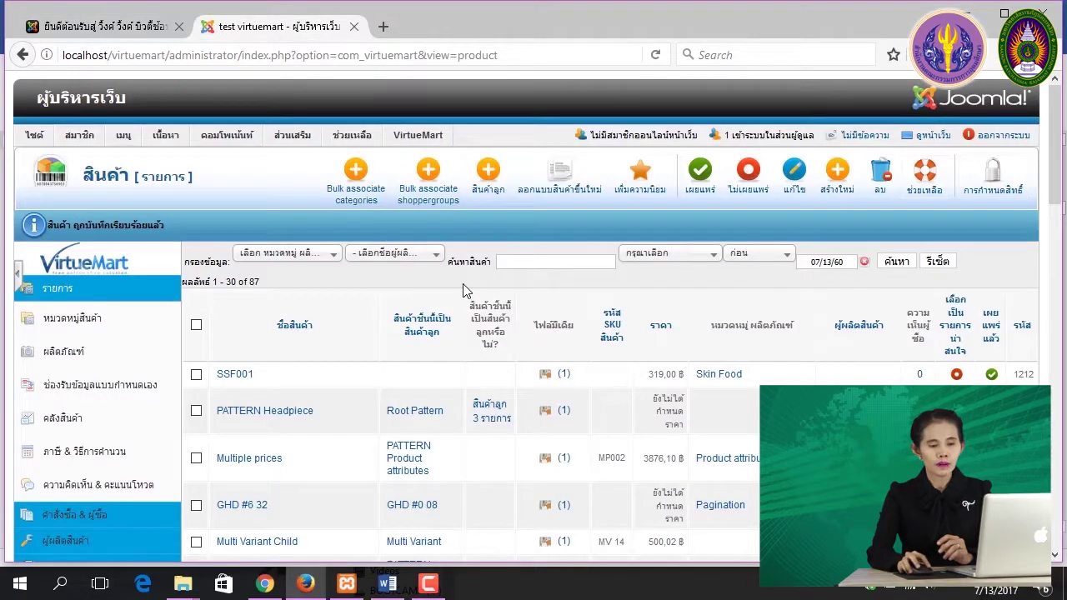
left_click(838, 173)
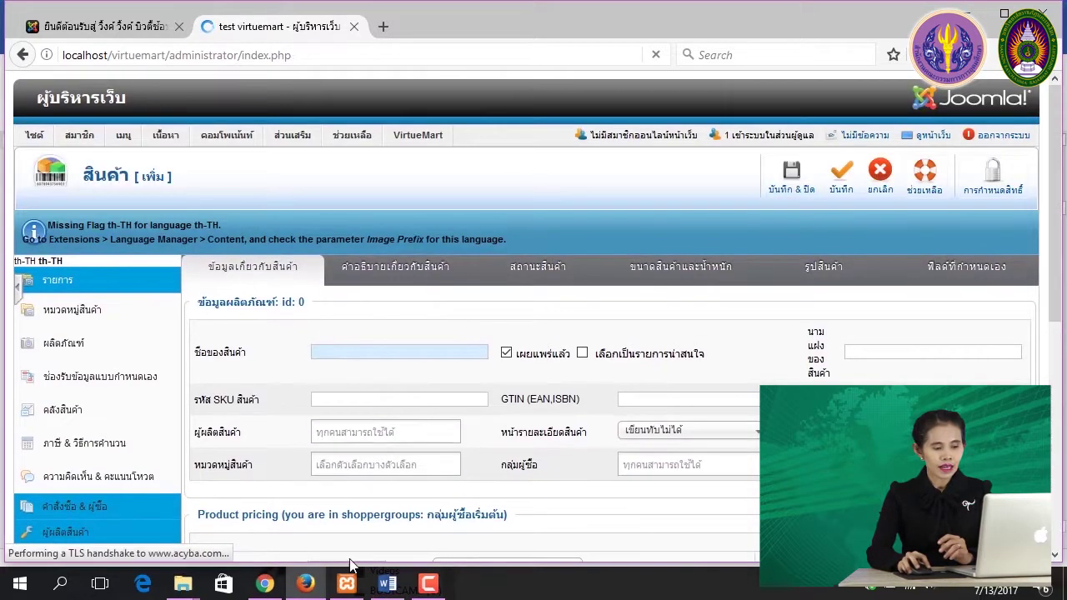
left_click(388, 583)
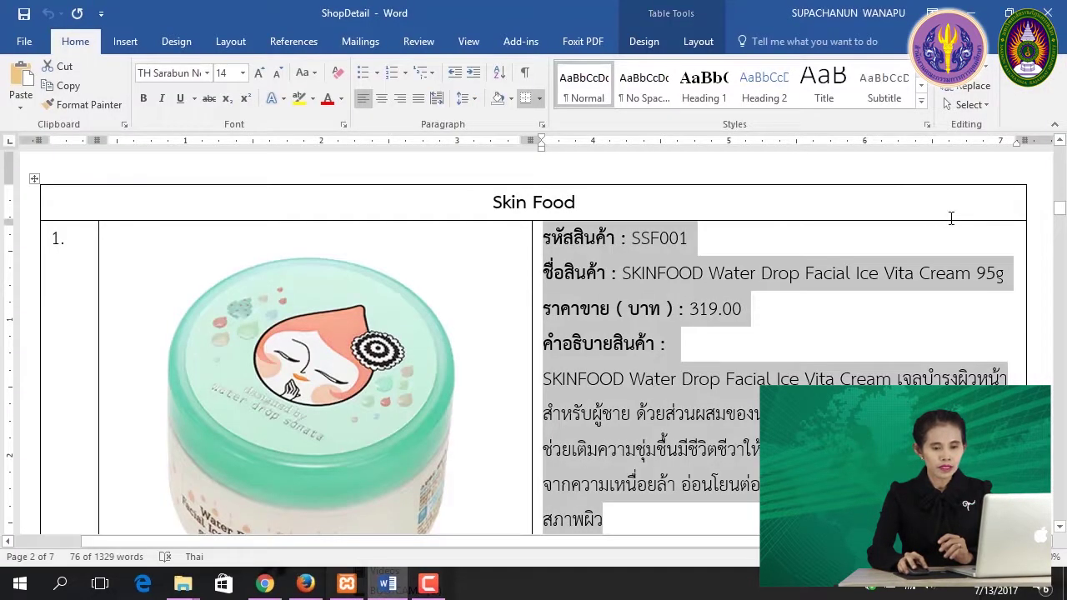
left_click_drag(1059, 215, 1063, 304)
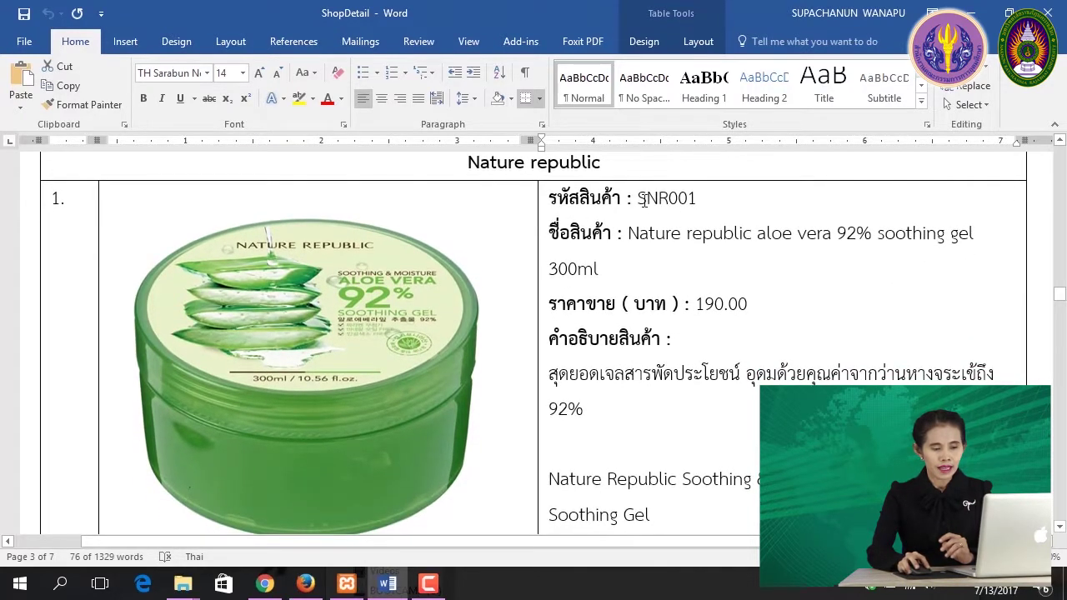
left_click_drag(640, 198, 696, 198)
key("ctrl+c")
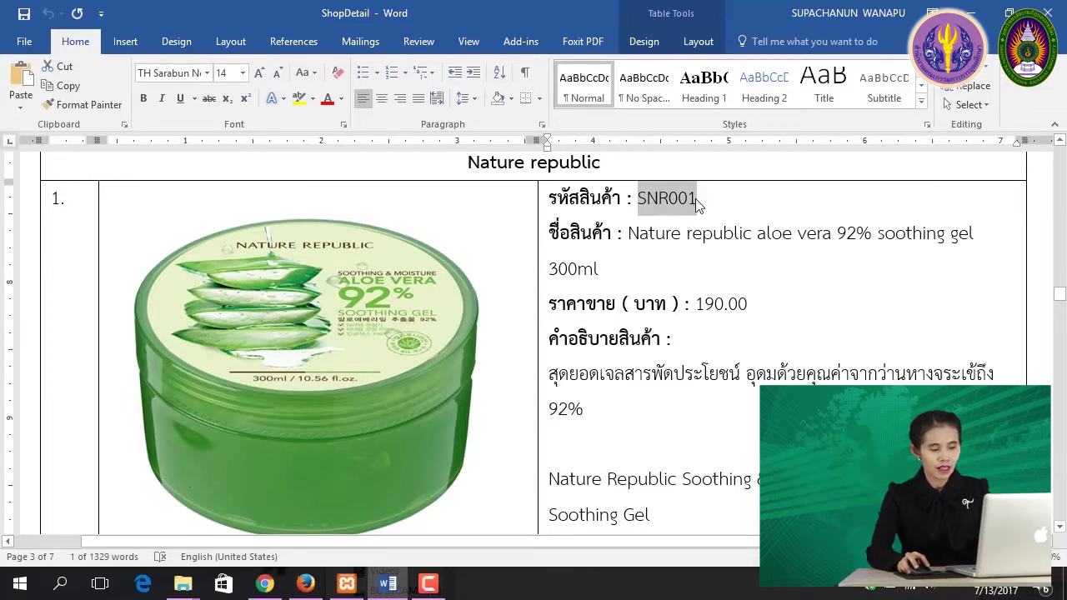
left_click(305, 588)
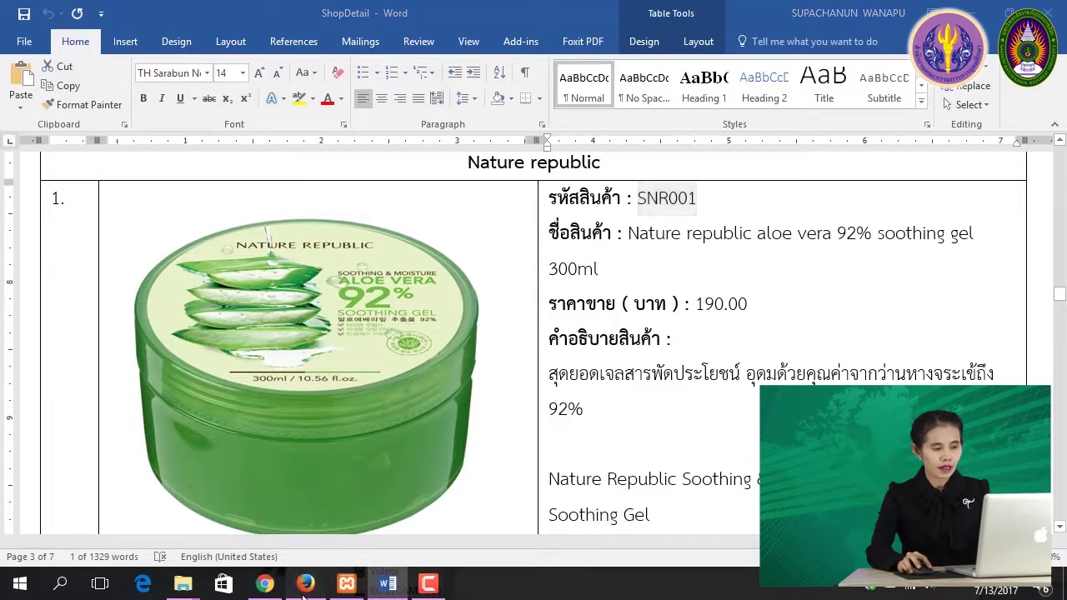
key("ctrl+v")
Fill the short description with "Nature republic aloe vera 92% soothing gel 300ml" copied from the ShopDetail document.
left_click(386, 279)
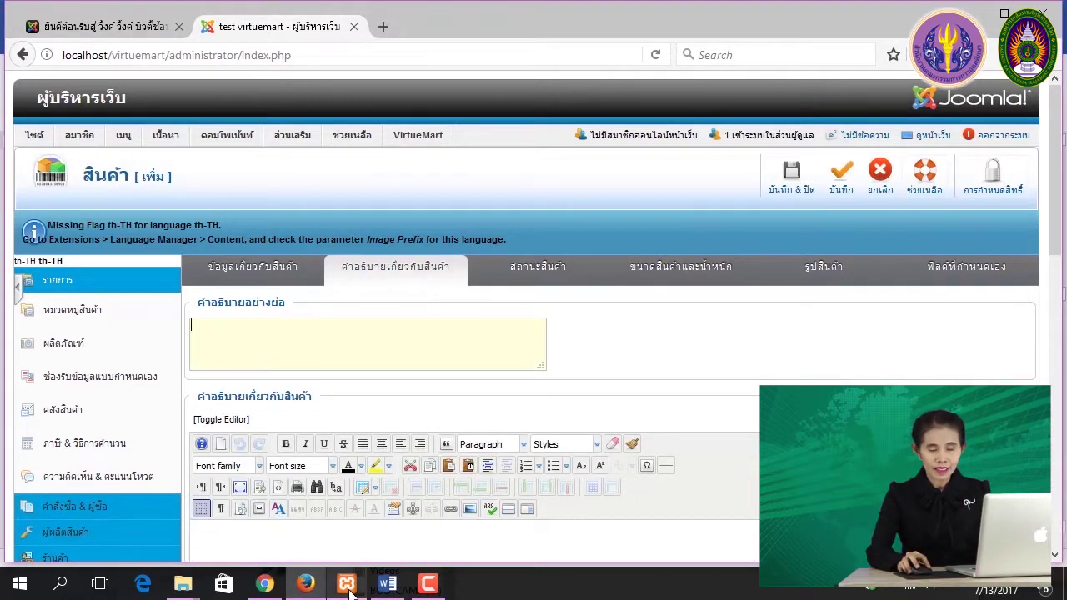
left_click(388, 583)
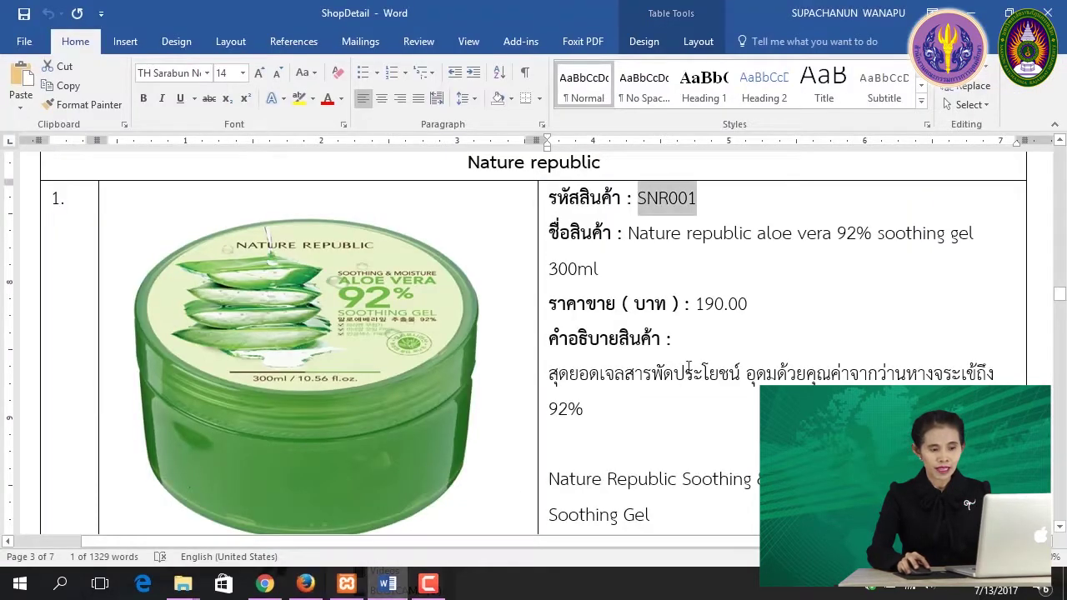
left_click_drag(628, 233, 598, 269)
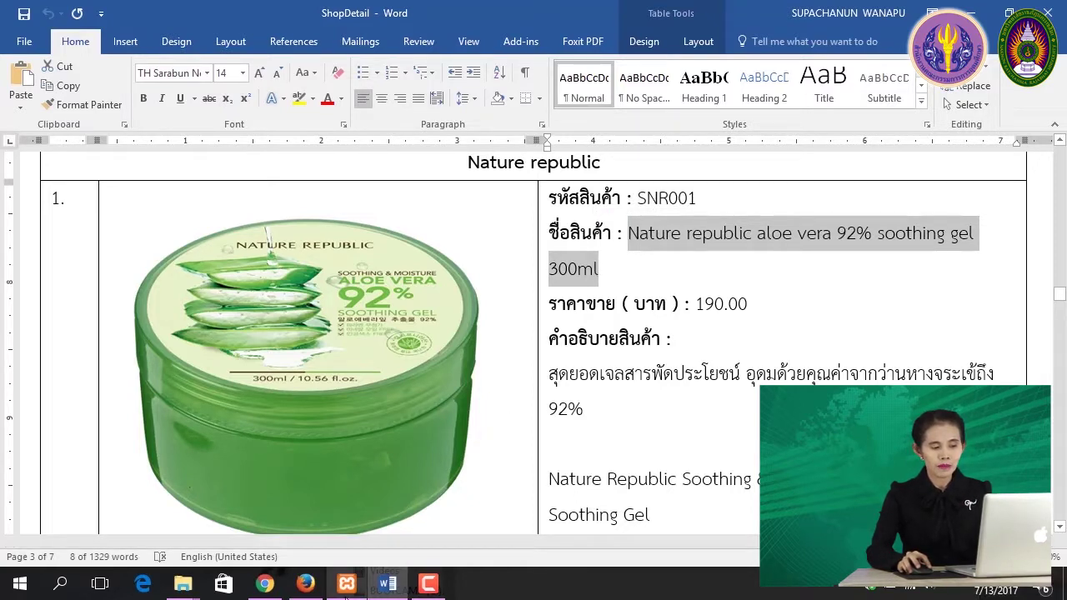
mouse_move(300, 594)
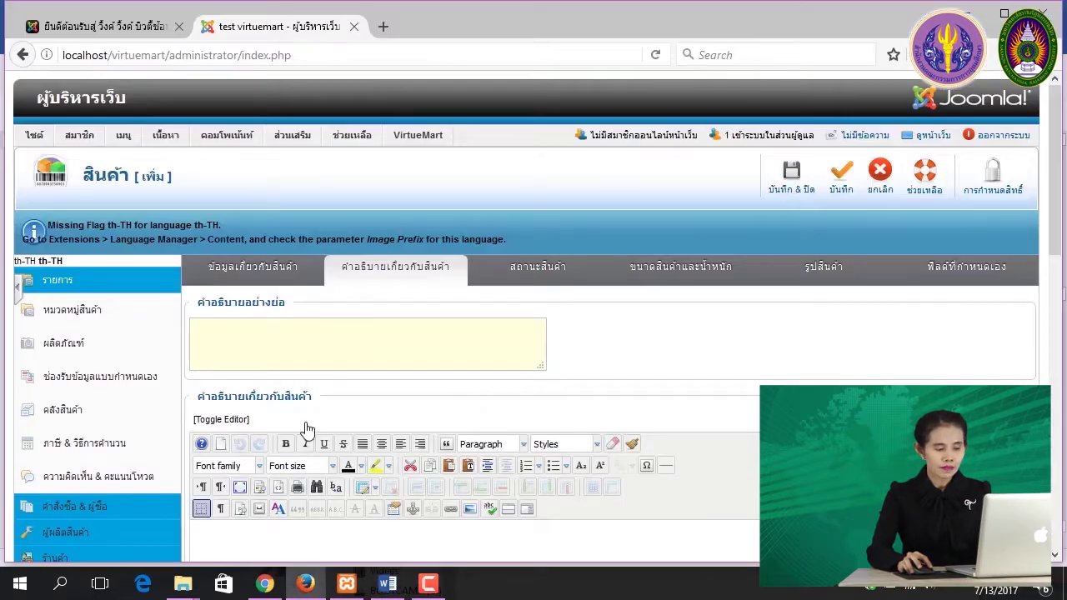
type("Nature republic aloe vera 92% soothing gel 300ml")
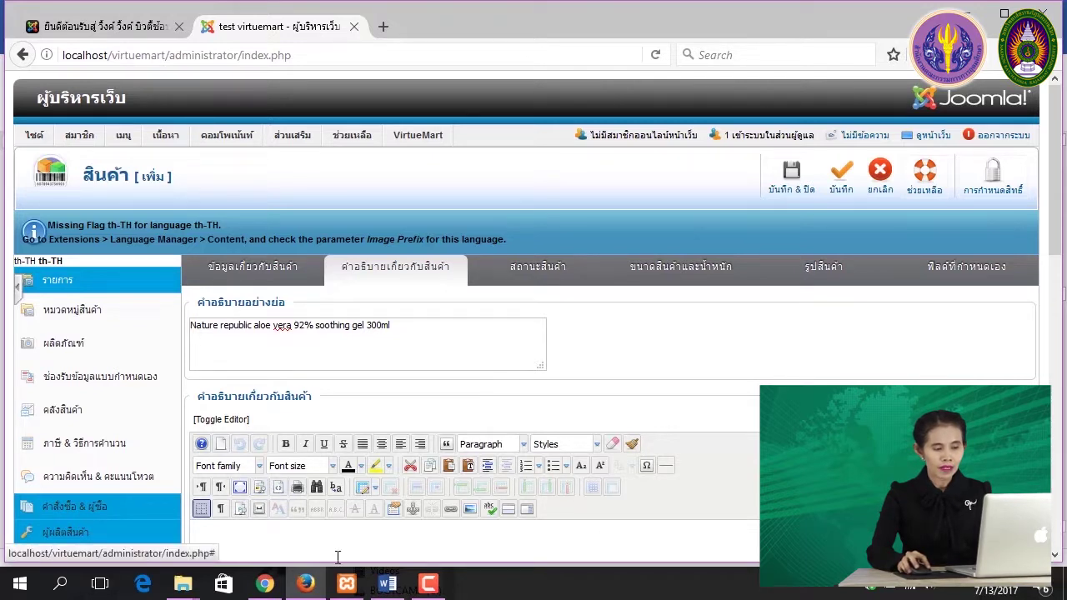
Copy the complete SNR001 details from the ShopDetail document into the full description's HTML source and return to the visual editor.
left_click(387, 583)
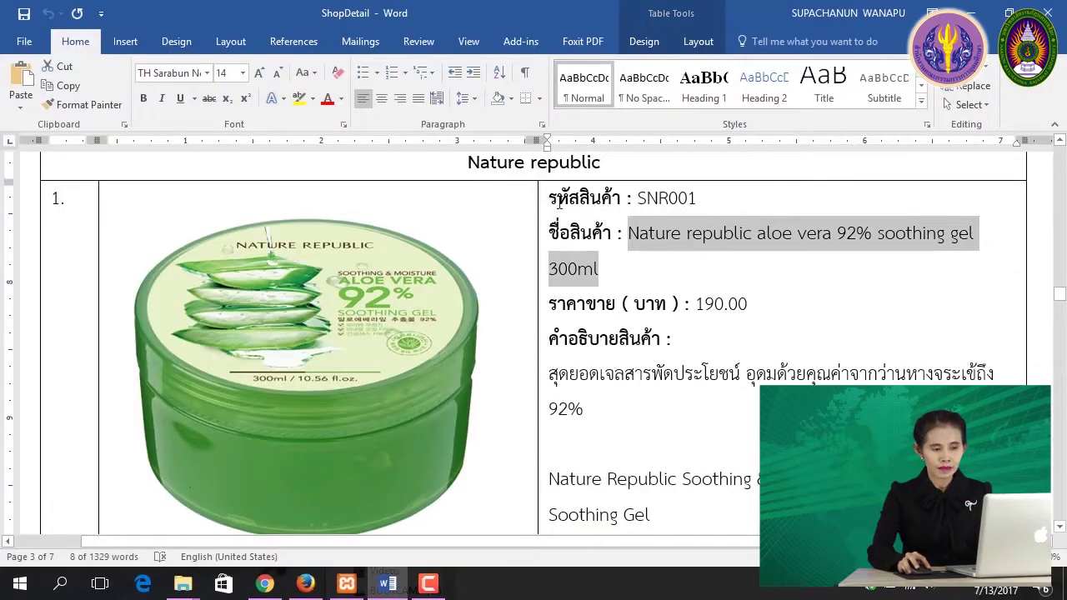
left_click_drag(544, 198, 690, 512)
key("ctrl+c")
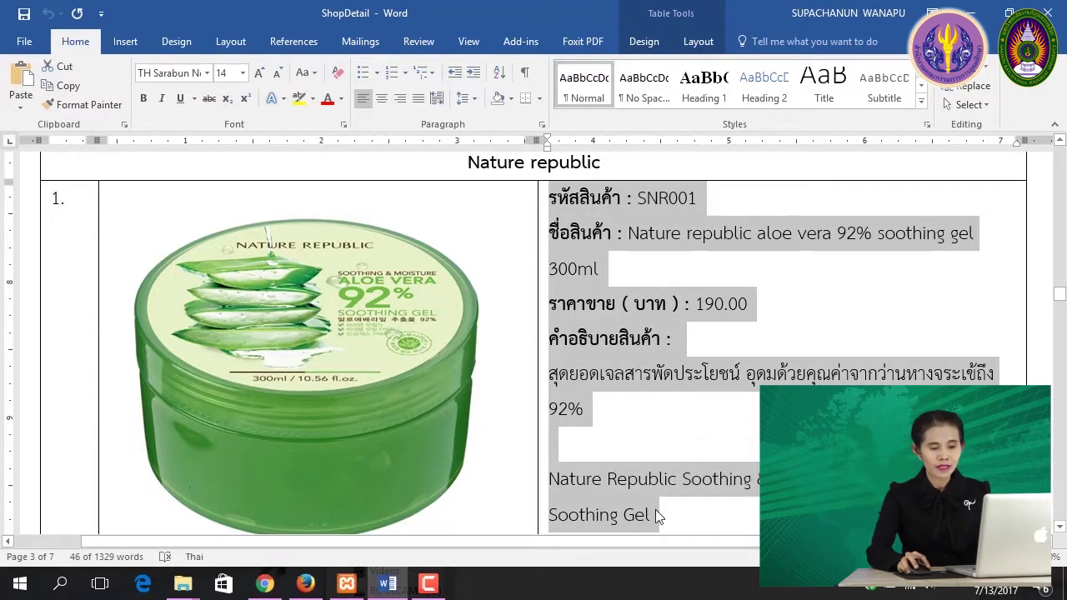
left_click(305, 583)
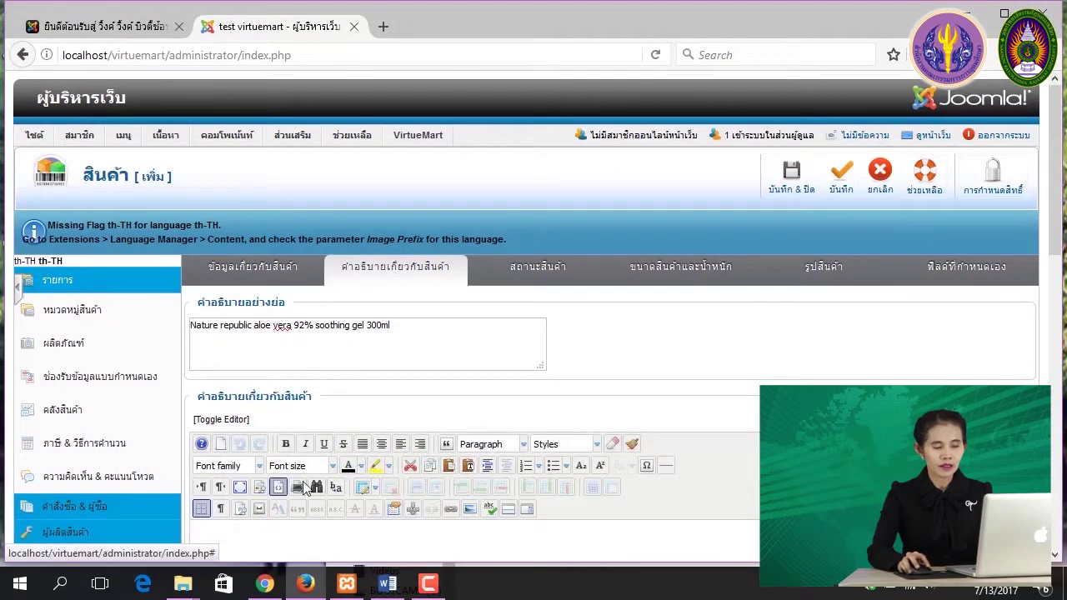
left_click(302, 486)
scroll(386, 514, "down", 2)
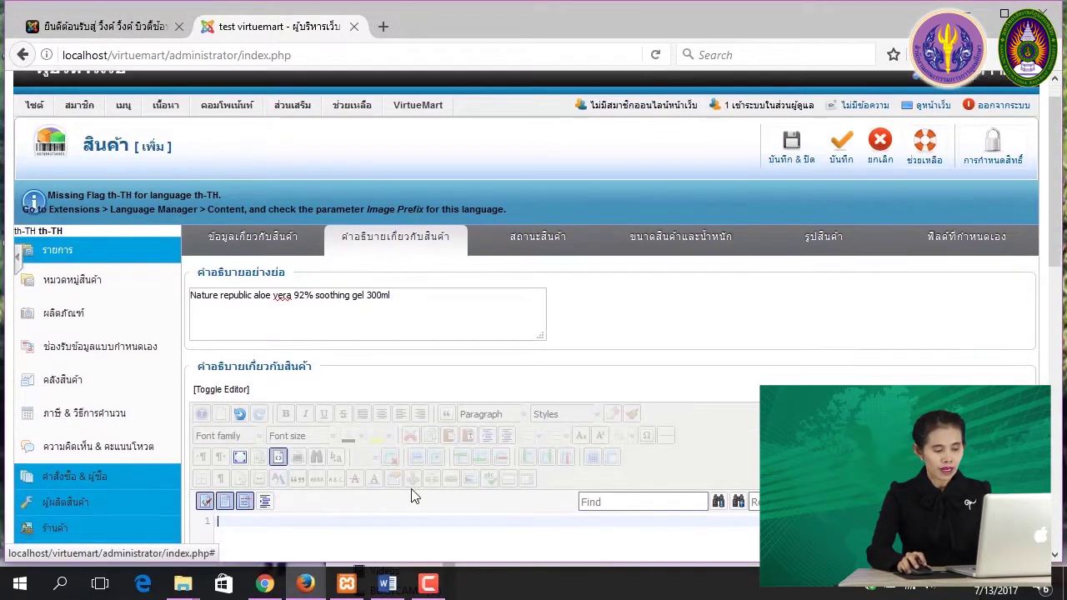
key("ctrl+v")
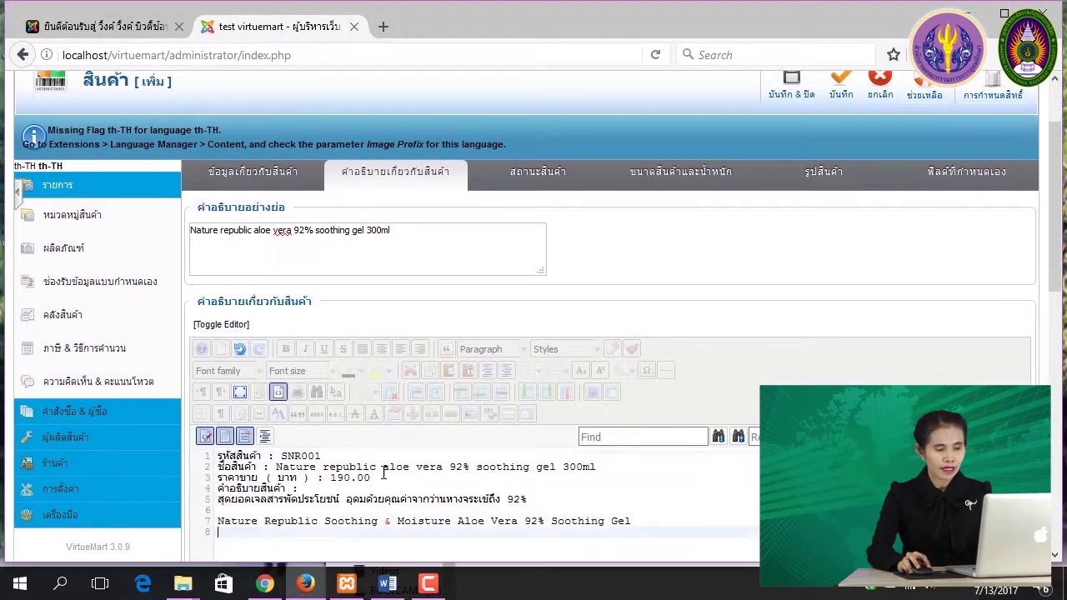
left_click(278, 392)
Split the pasted SNR001 description into separate paragraphs for product code, product name, selling price and description text.
left_click(335, 445)
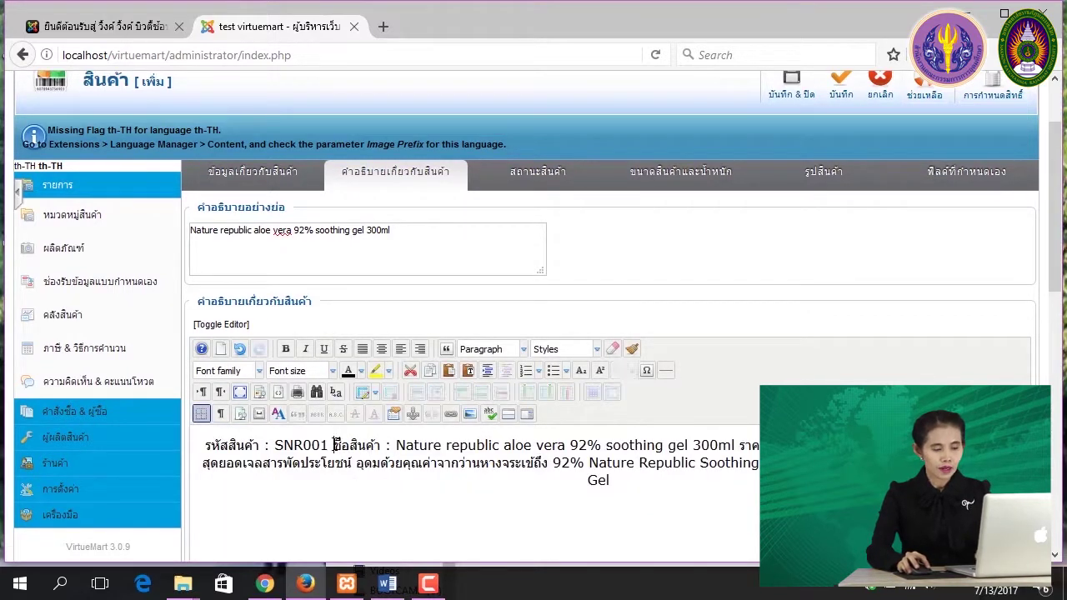
key("Return")
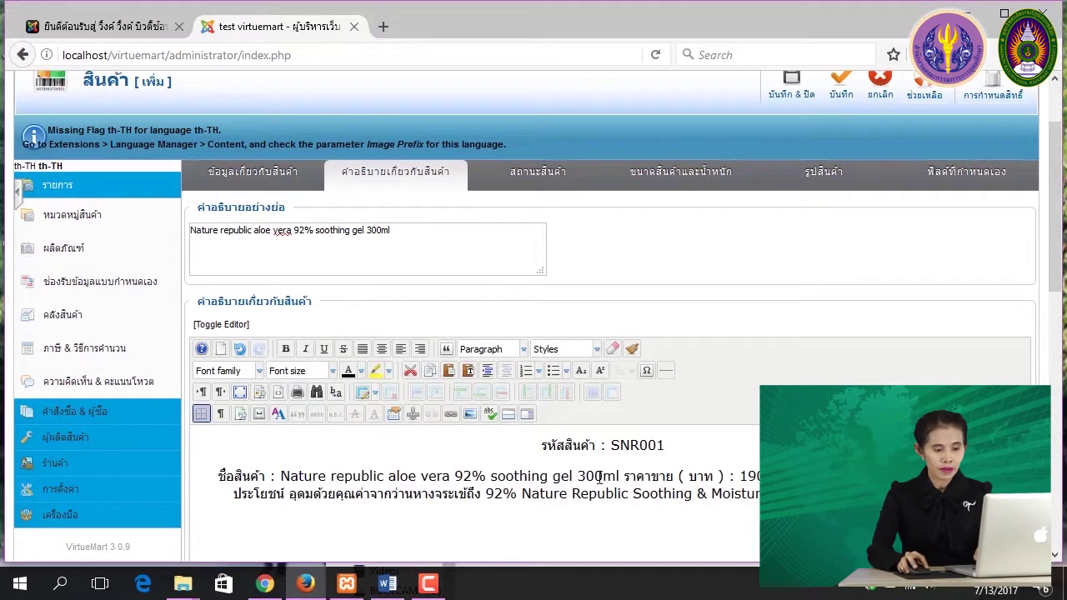
key("Return")
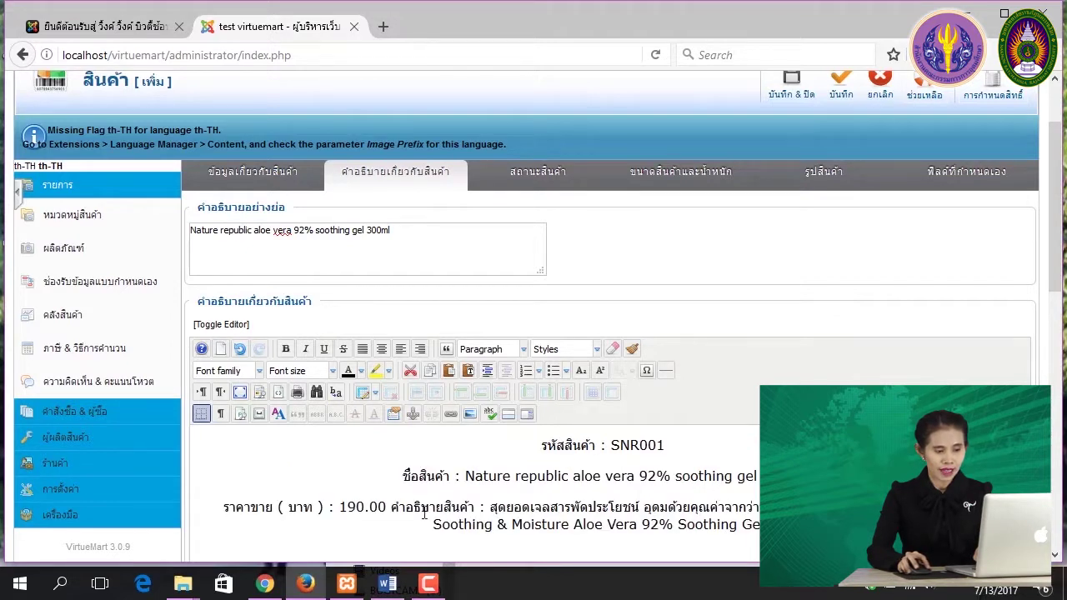
left_click(391, 507)
key("Return")
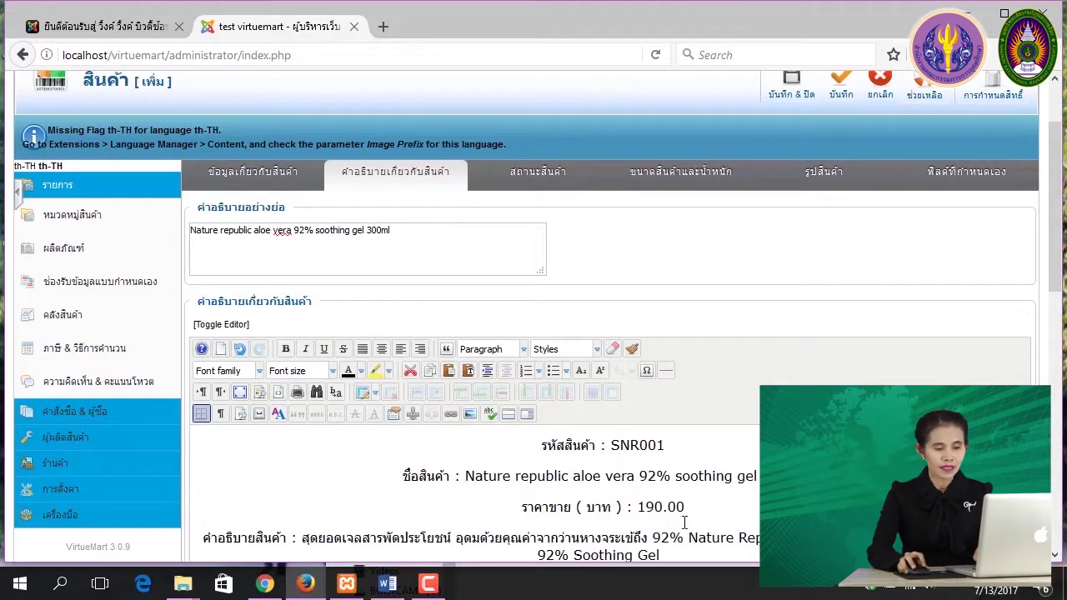
Left-align the entire SNR001 text in the full product description.
scroll(684, 521, "down", 1)
left_click_drag(671, 537, 497, 427)
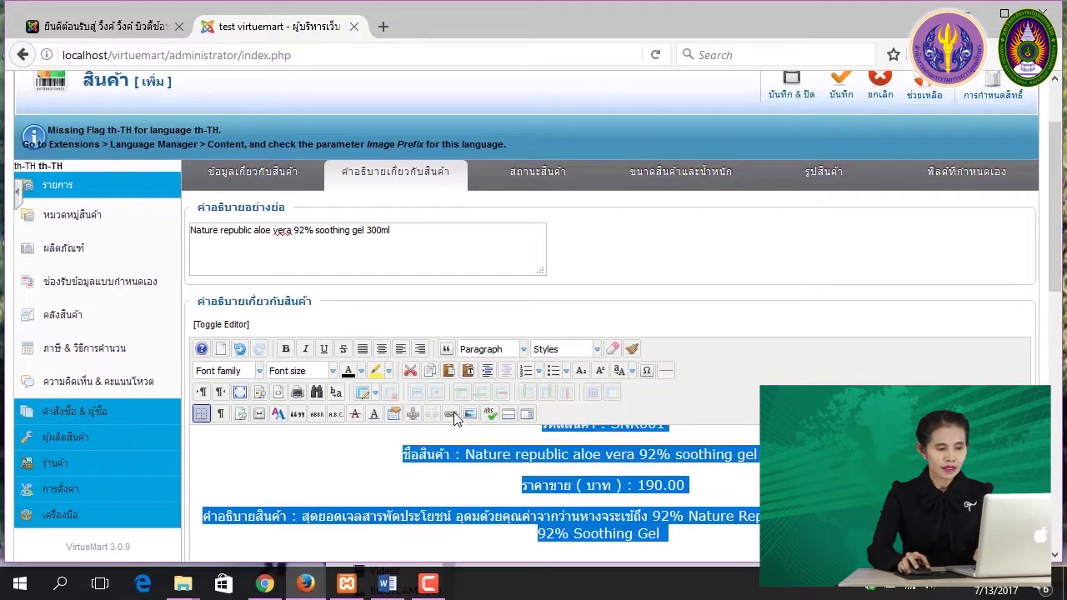
left_click(400, 349)
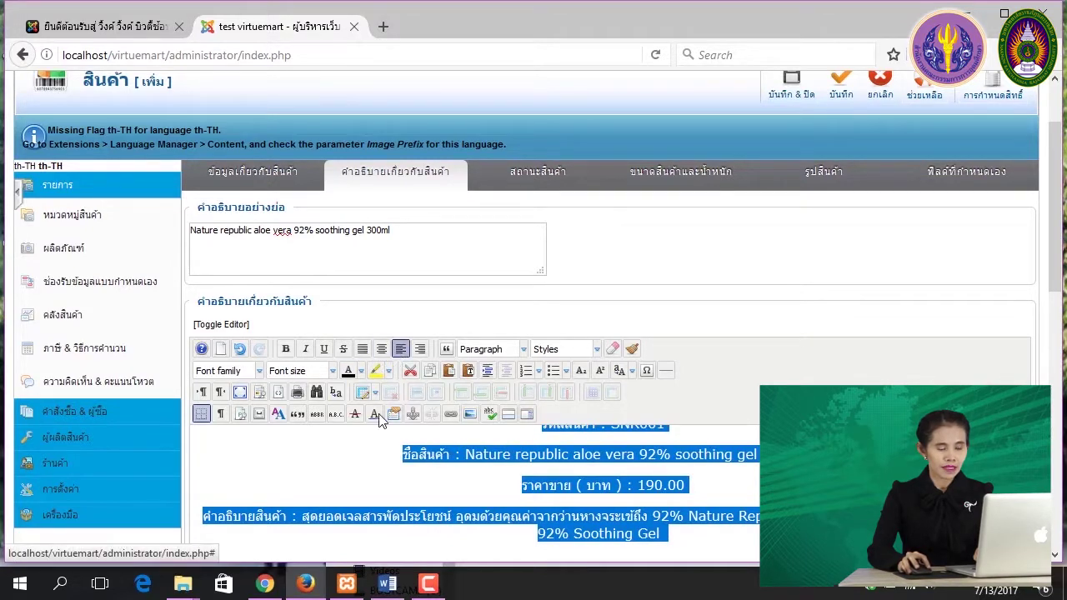
left_click(275, 445)
scroll(274, 442, "up", 1)
Make the product code label "รหัสสินค้า :" bold in the full description.
left_click_drag(264, 444, 207, 445)
left_click(286, 348)
left_click(267, 445)
left_click_drag(267, 445, 199, 446)
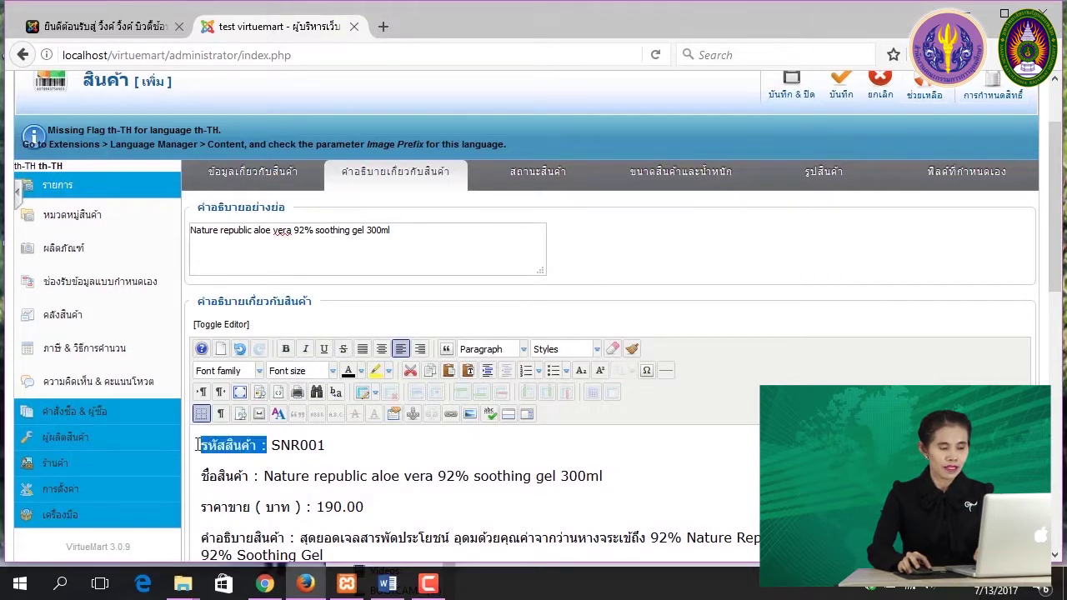
left_click(285, 348)
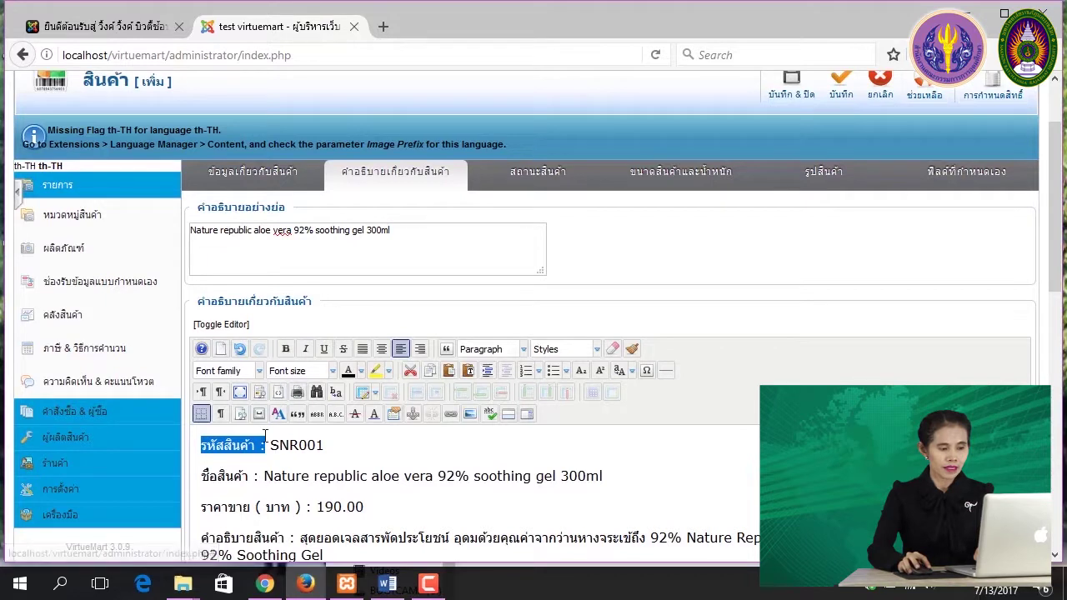
left_click(285, 349)
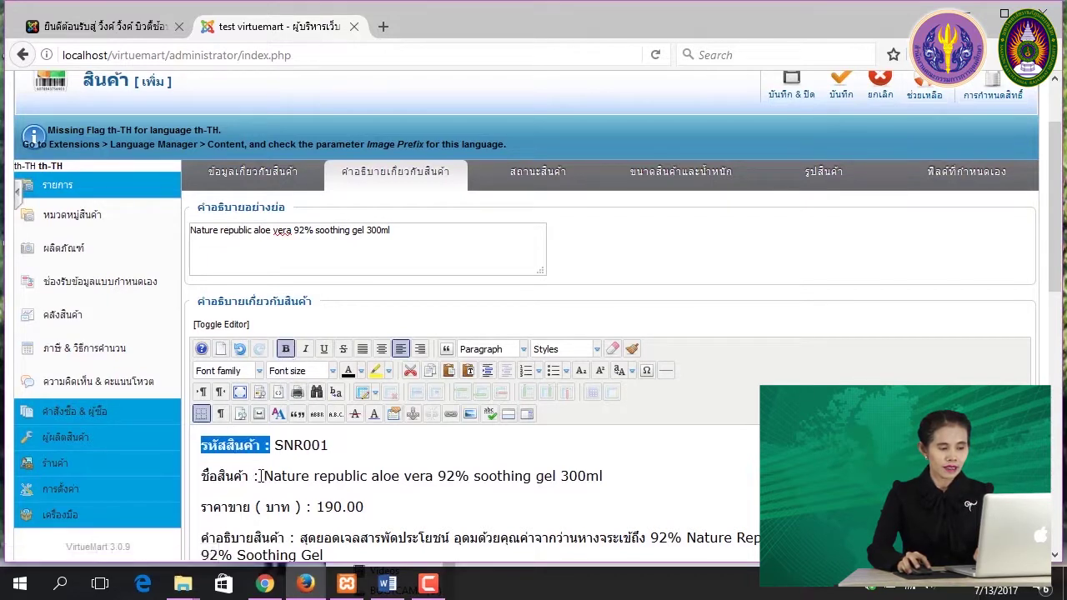
Make the product name, selling price and description labels bold in the full description.
left_click_drag(260, 476, 201, 476)
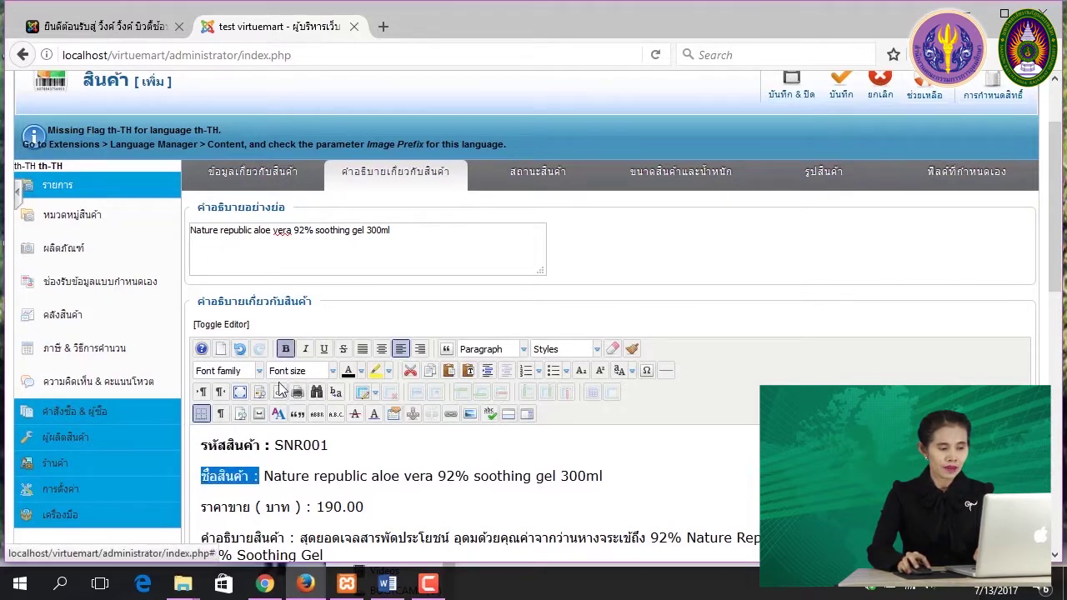
left_click(285, 349)
left_click_drag(308, 506, 201, 506)
left_click(315, 508)
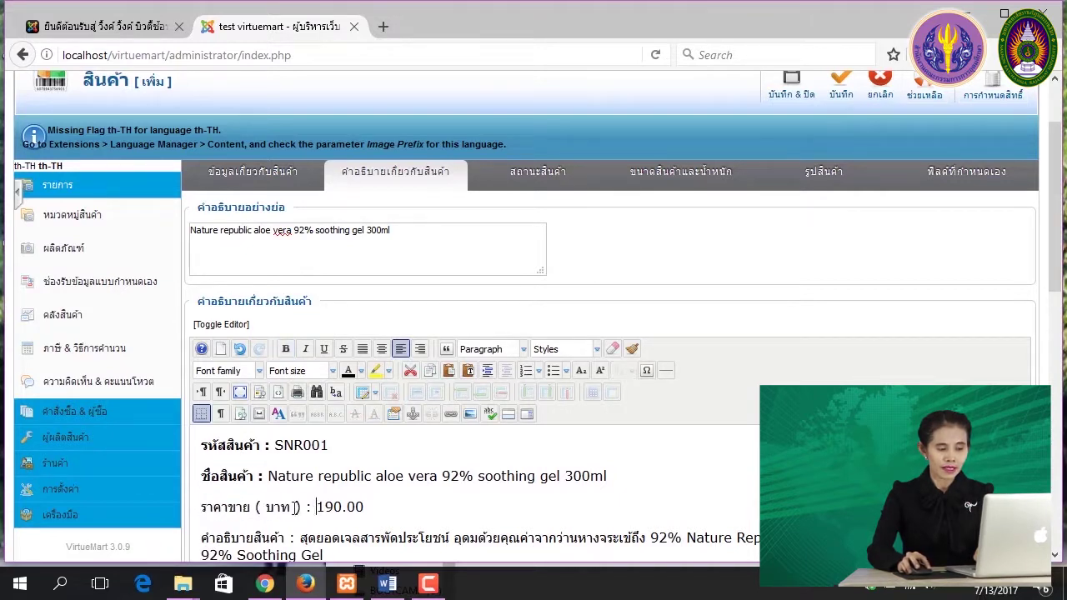
left_click_drag(298, 507, 201, 506)
left_click(285, 348)
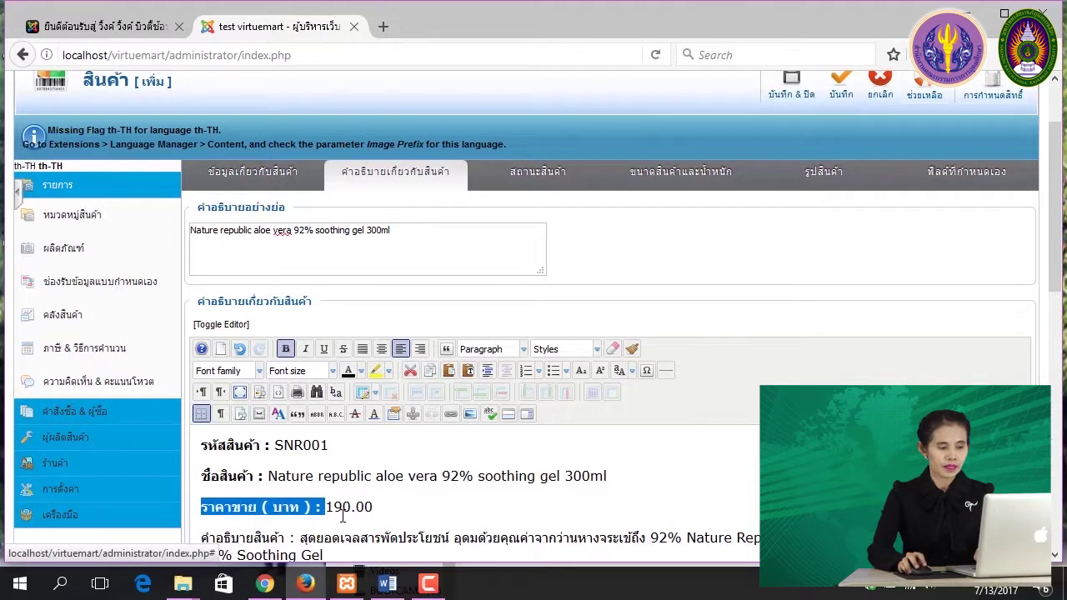
scroll(333, 513, "down", 1)
left_click_drag(296, 517, 201, 518)
left_click(285, 348)
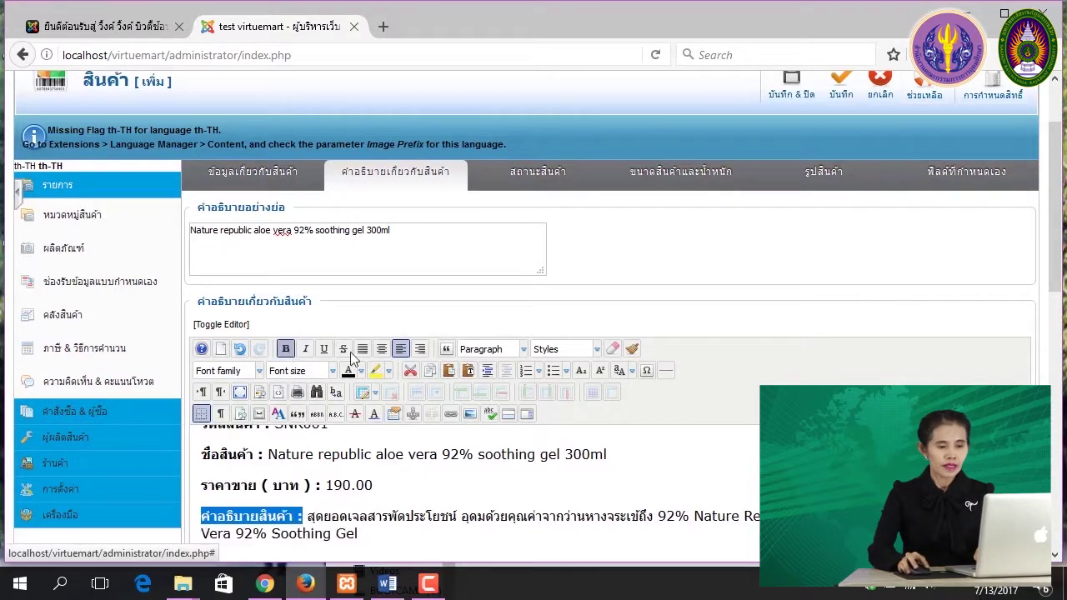
Choose SNR001.jpg from the Nature Replublic picture folder as the product's image file to upload.
left_click(816, 172)
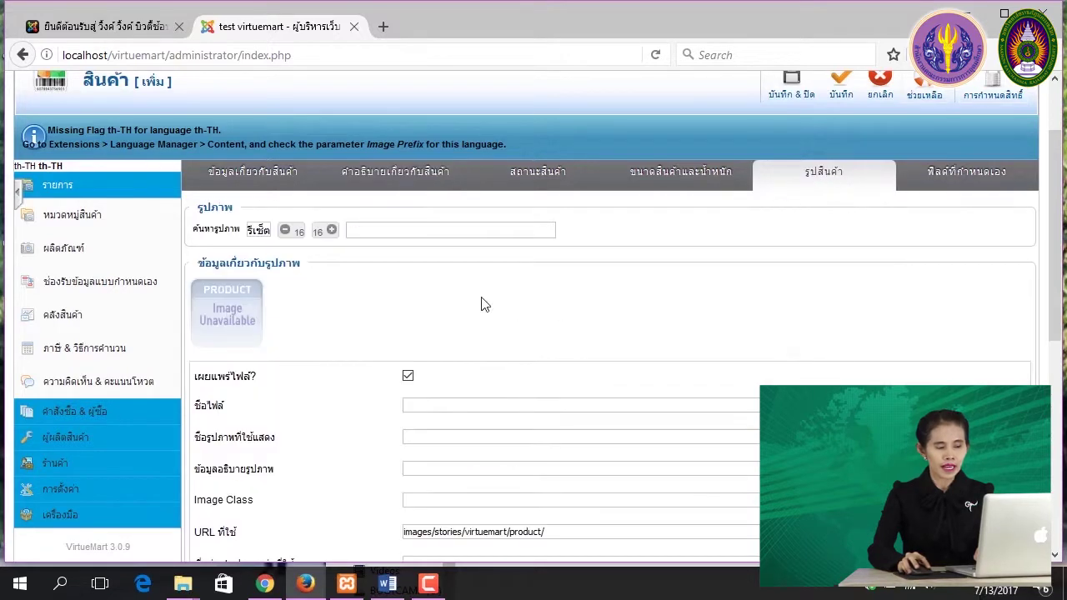
left_click(247, 183)
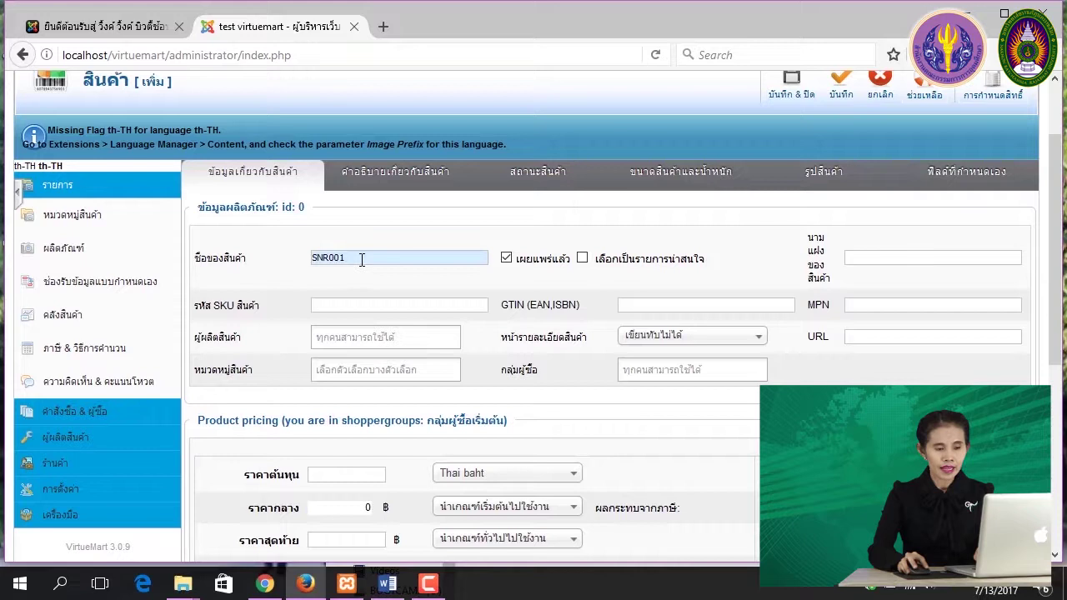
left_click(824, 175)
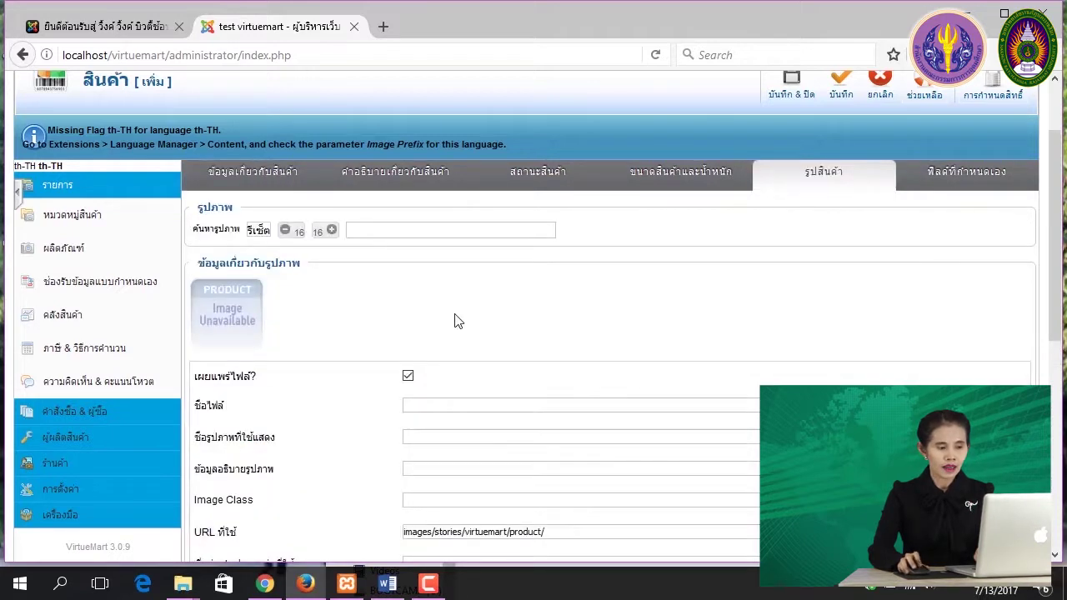
scroll(553, 396, "down", 2)
scroll(553, 396, "down", 5)
left_click(271, 336)
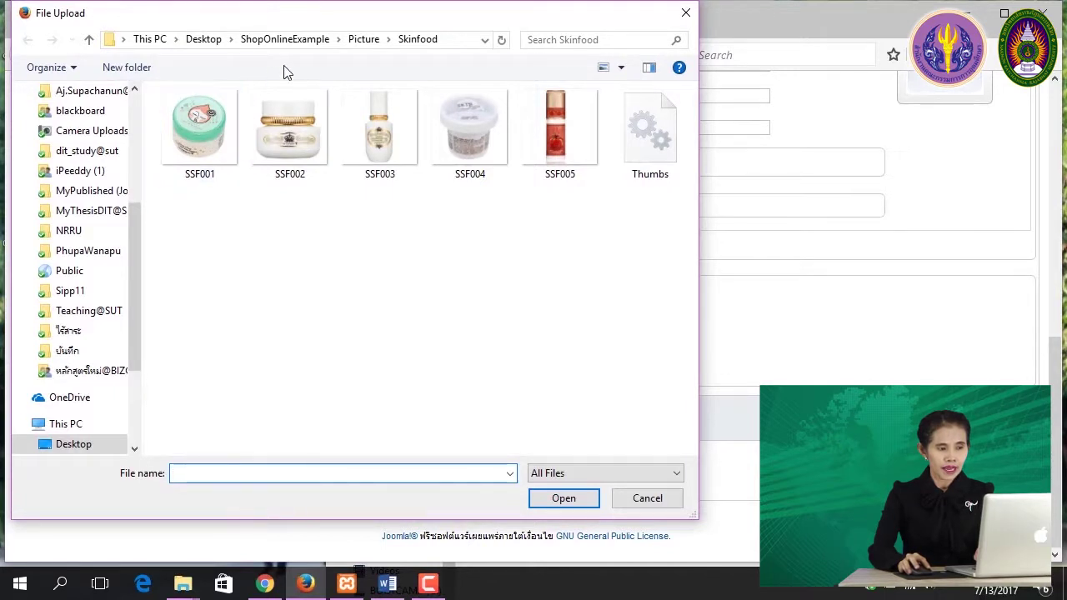
left_click(361, 40)
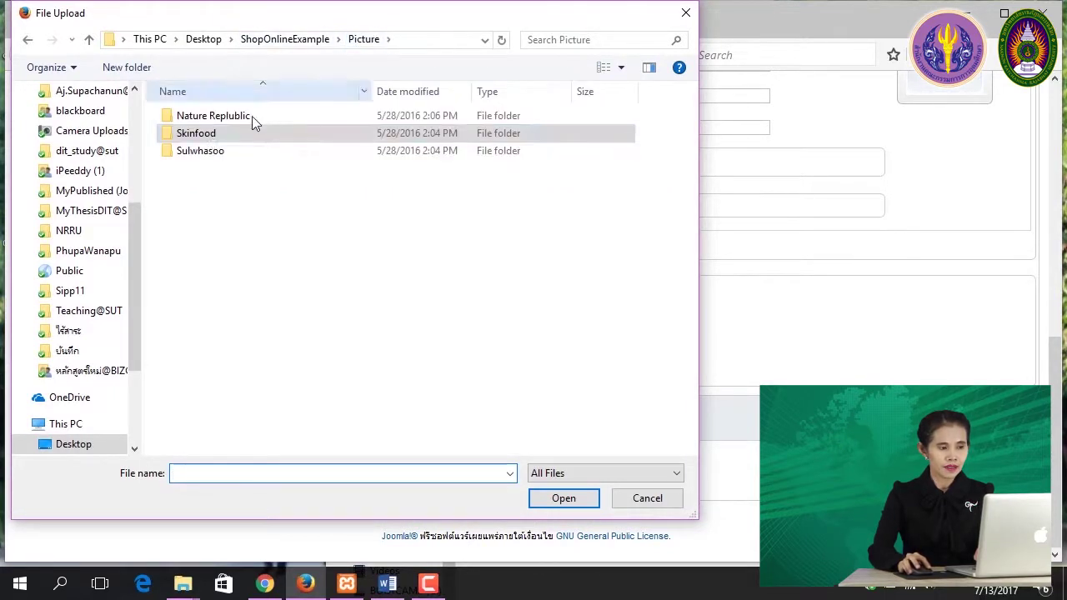
double_click(204, 119)
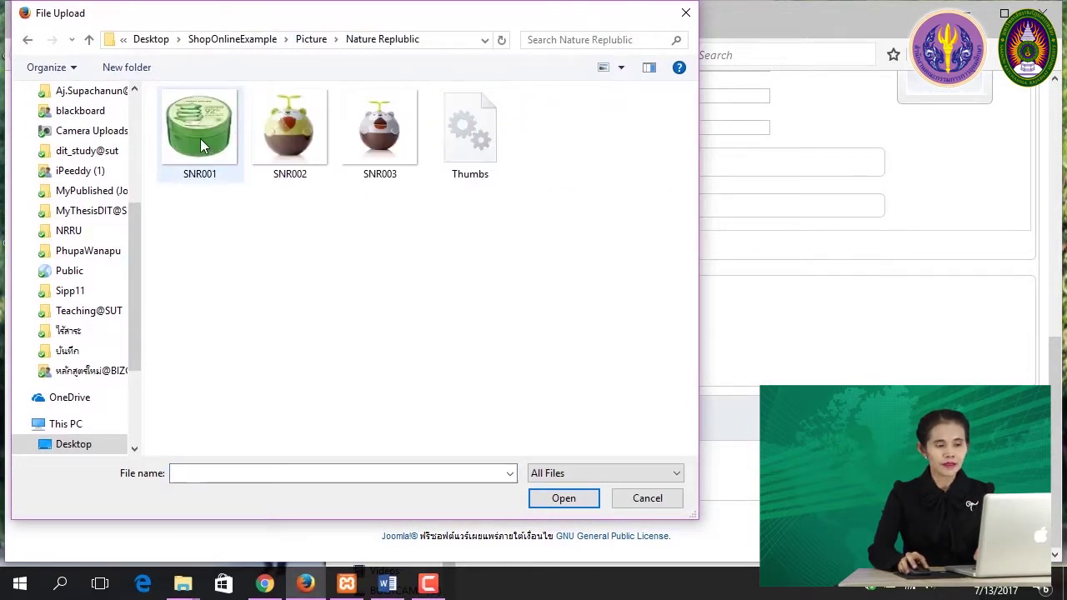
left_click(200, 138)
left_click(571, 499)
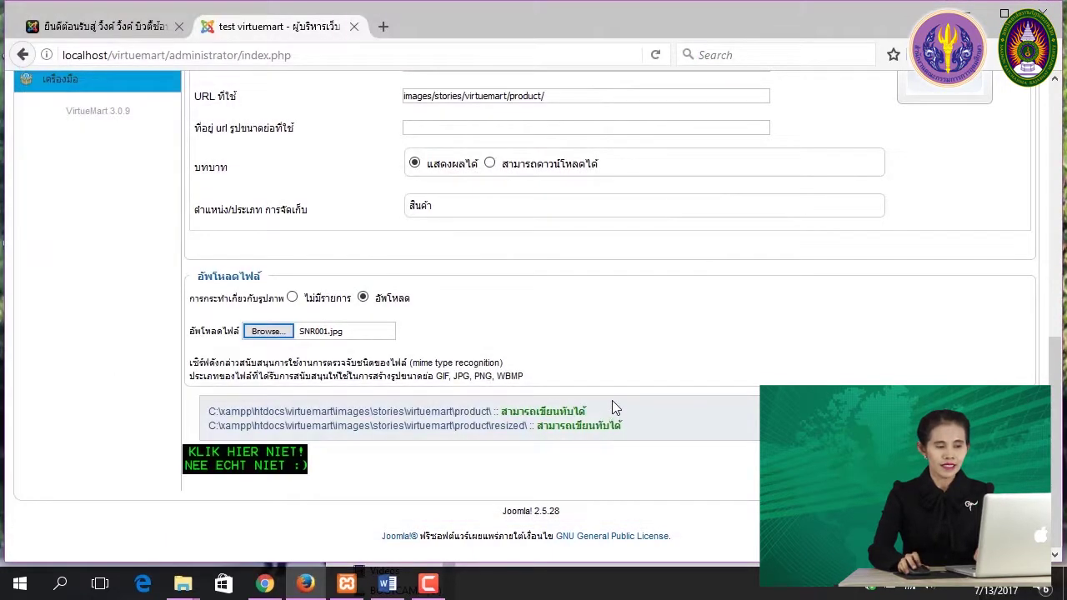
Assign the product SNR001 to the Nature Republic category in its product information.
scroll(614, 399, "up", 10)
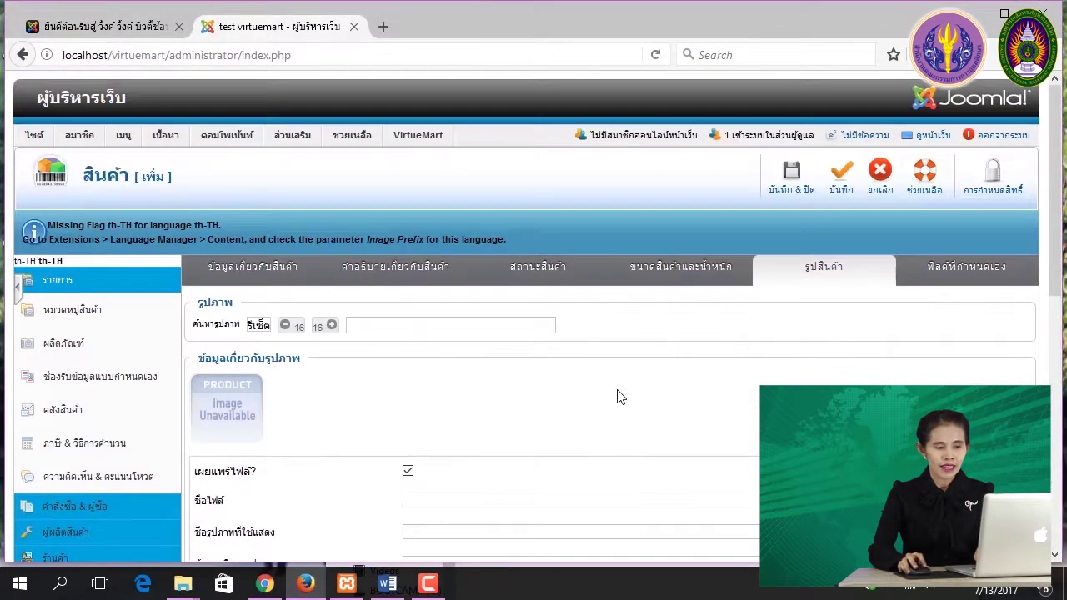
left_click(255, 268)
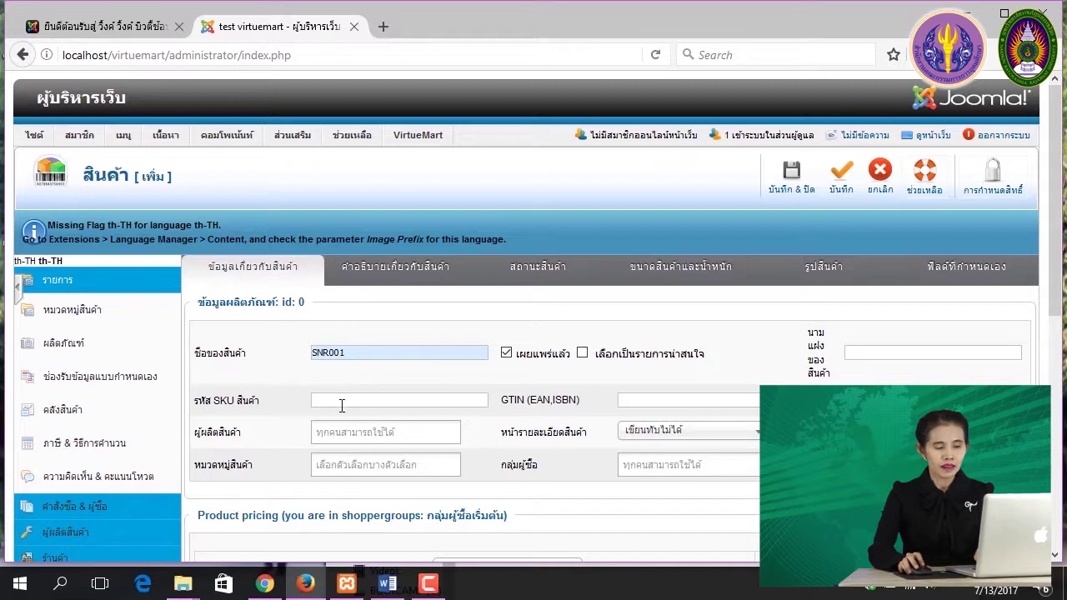
scroll(342, 405, "down", 2)
left_click(336, 370)
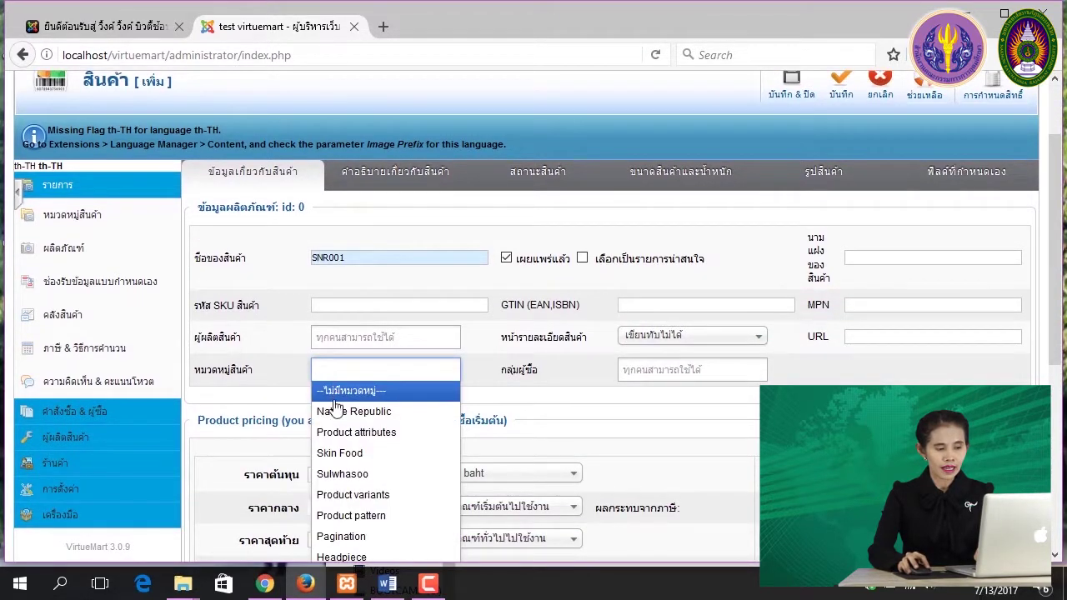
scroll(371, 515, "down", 2)
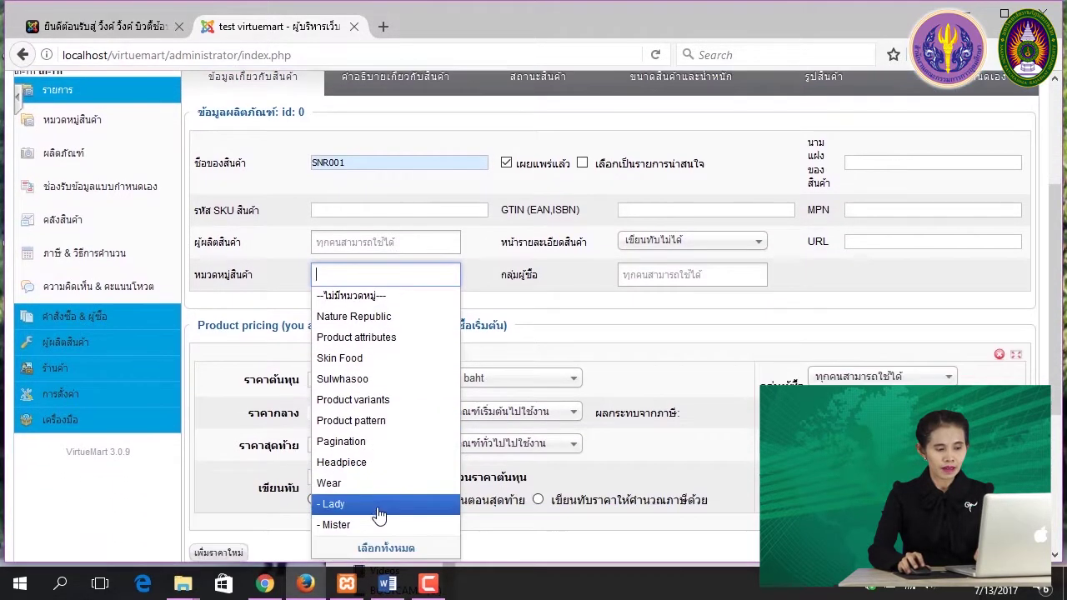
left_click(356, 317)
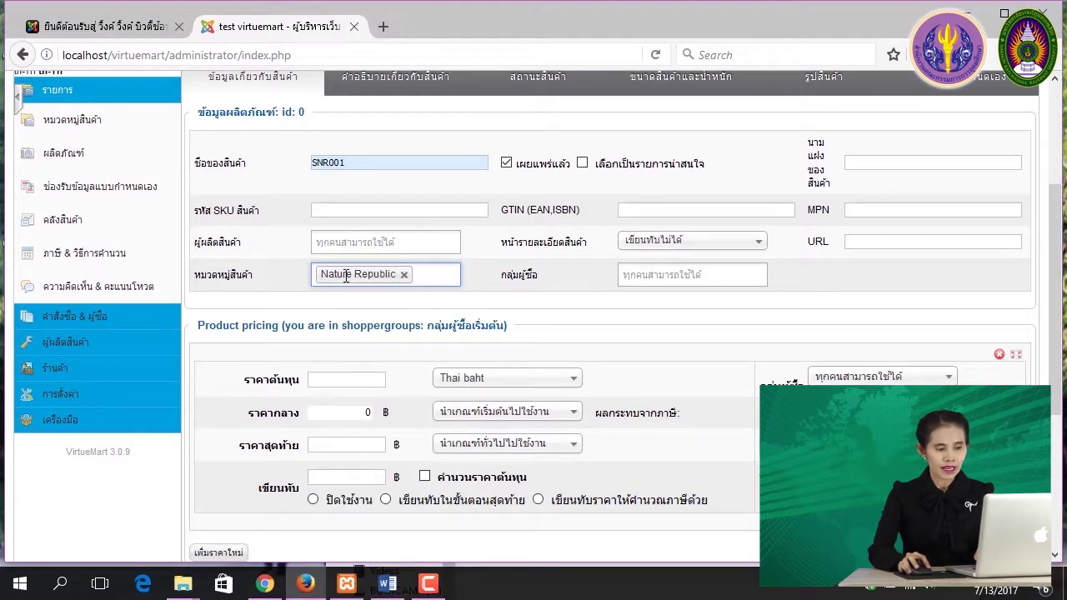
Set both the cost price and the final price of SNR001 to 190 baht.
left_click(353, 380)
type("190")
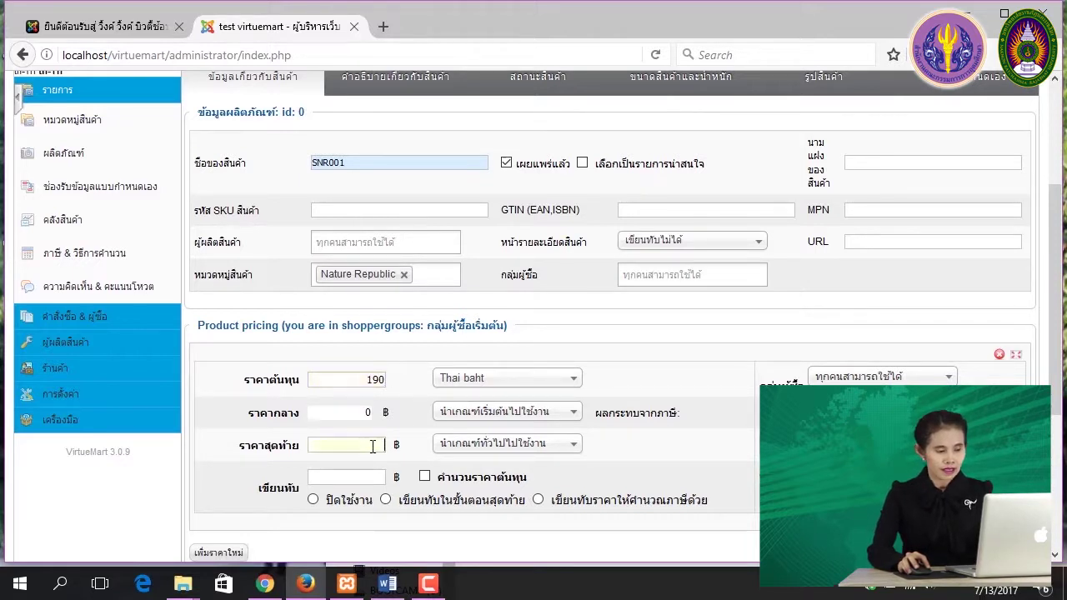
left_click(360, 442)
type("190")
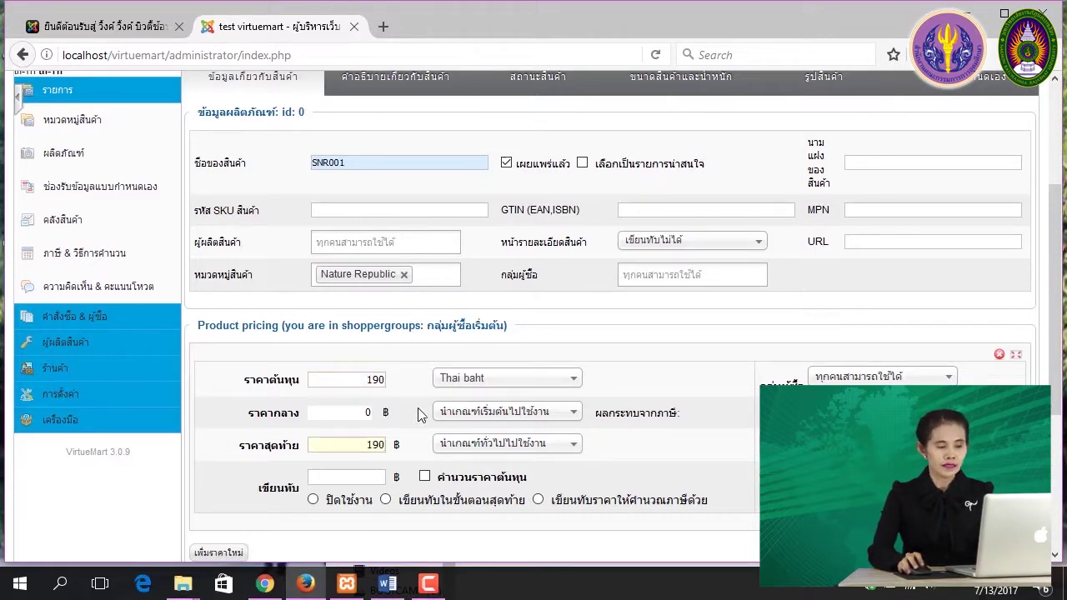
Save the SNR001 product and close its editing form.
scroll(408, 412, "down", 2)
scroll(409, 413, "up", 5)
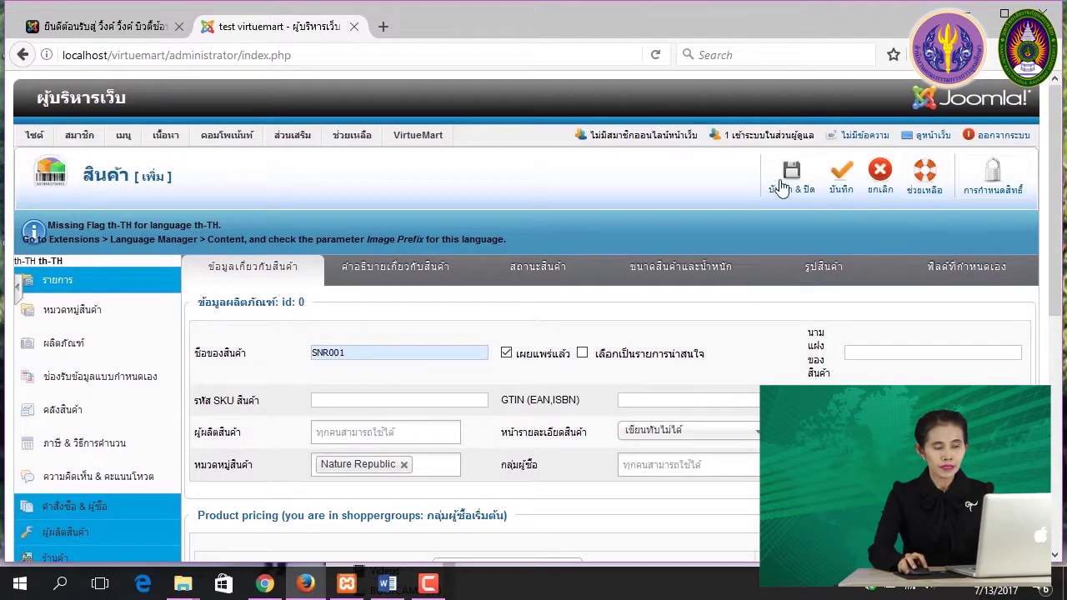
left_click(783, 185)
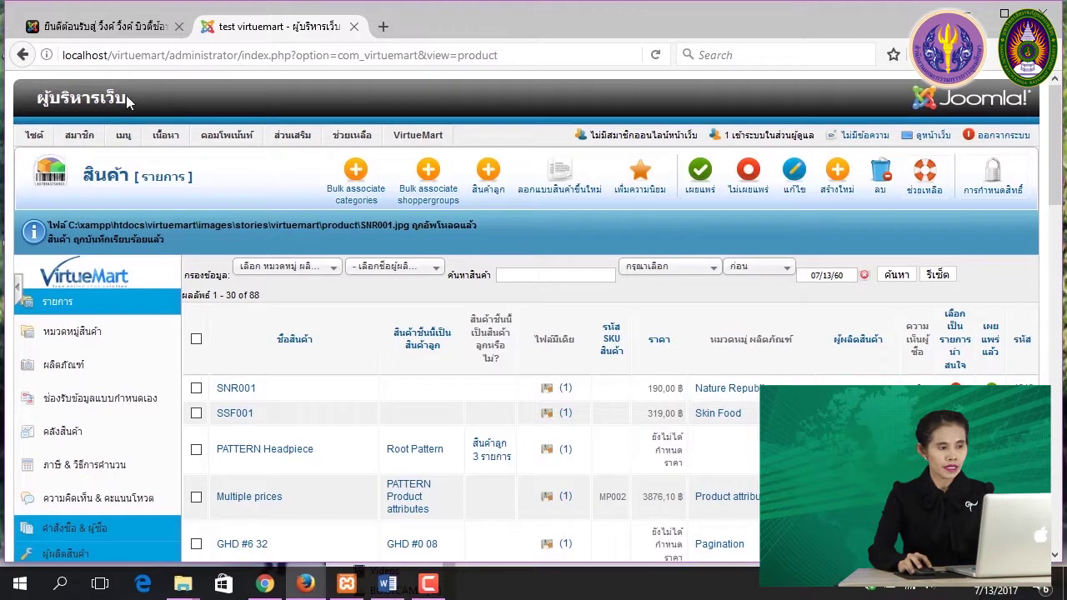
Reload the shop's front page and check the image, short description and price of SNR001 among the newest products.
left_click(125, 26)
left_click(221, 52)
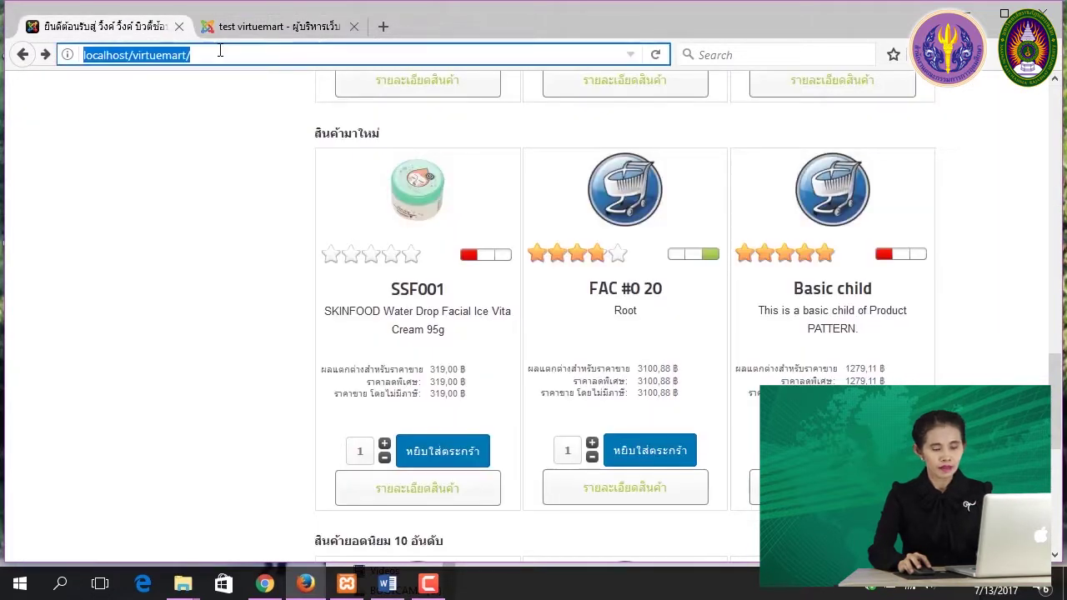
key("Return")
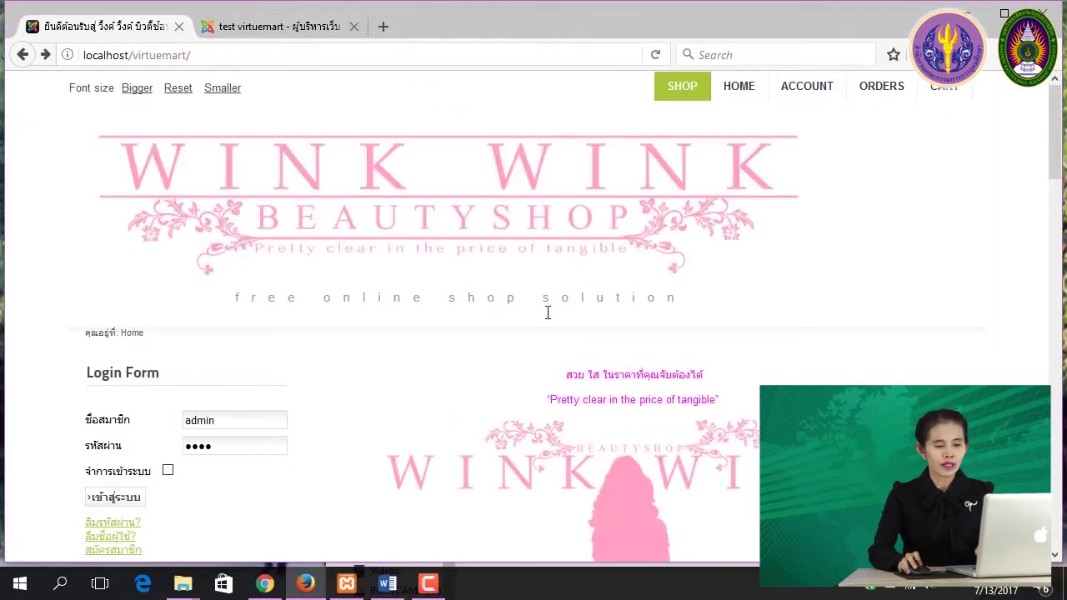
scroll(600, 348, "down", 10)
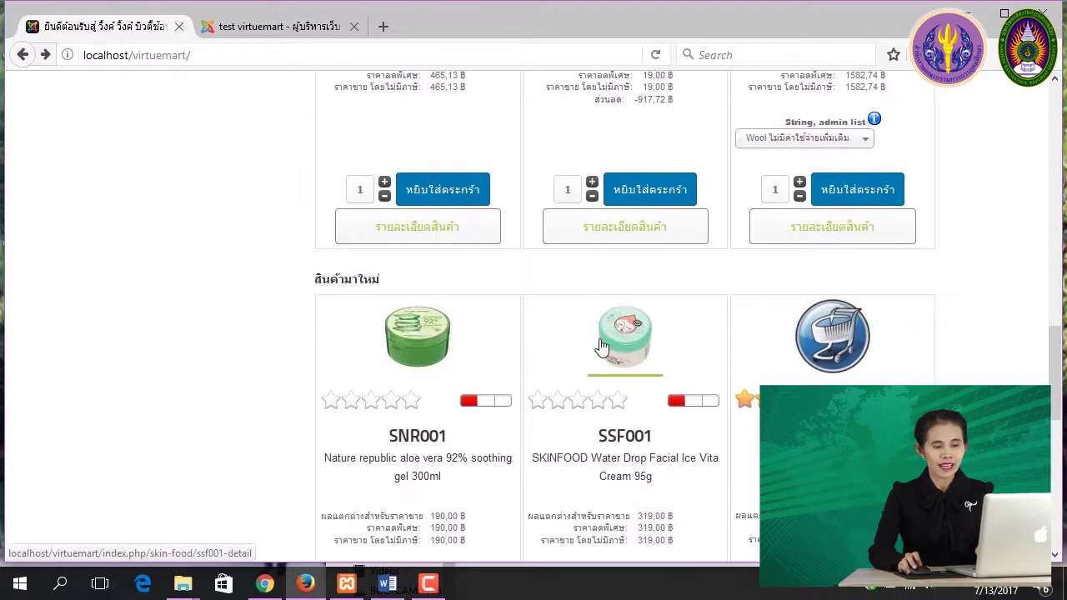
left_click_drag(1056, 393, 1059, 417)
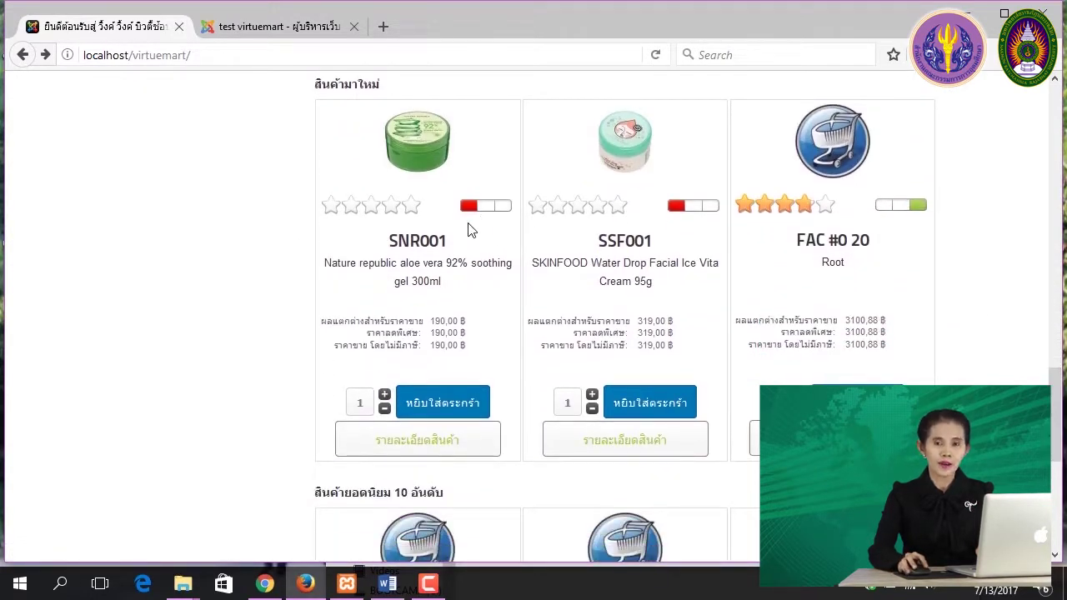